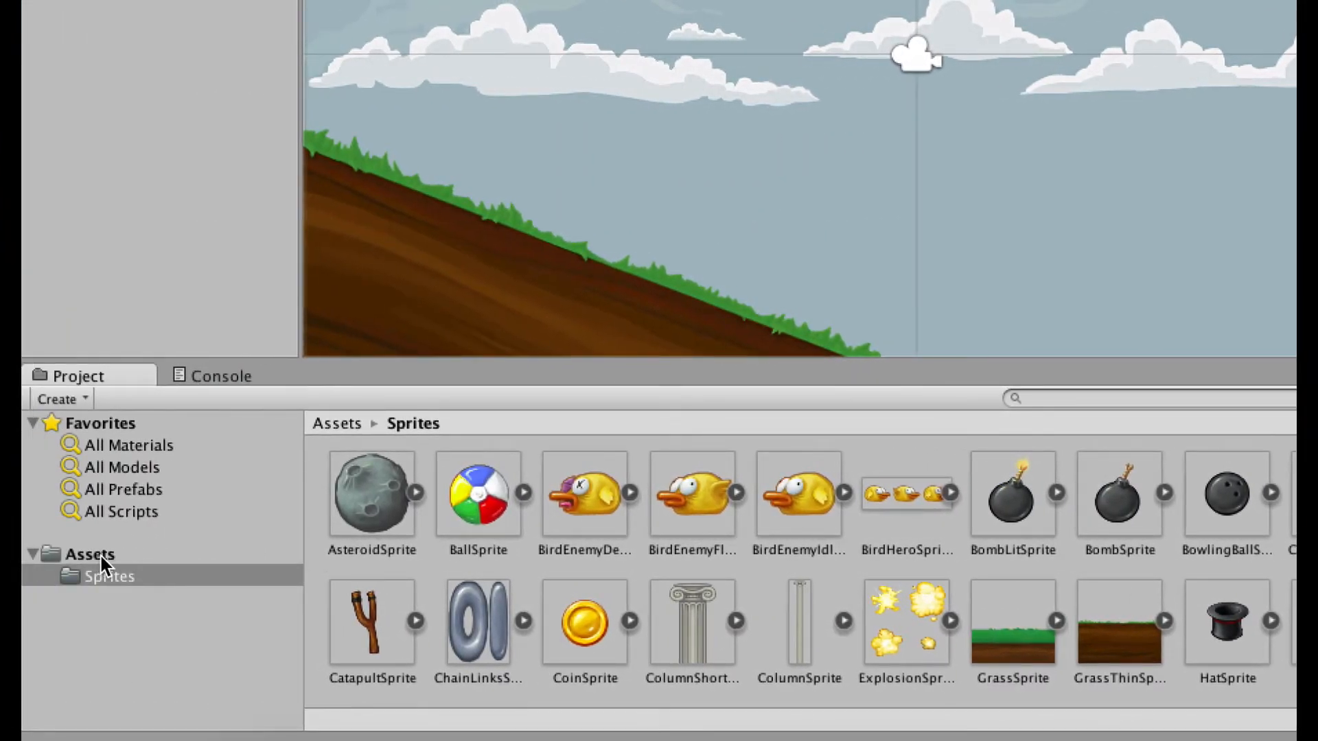
Return to the top-level Assets folder in the Project panel.
click(101, 554)
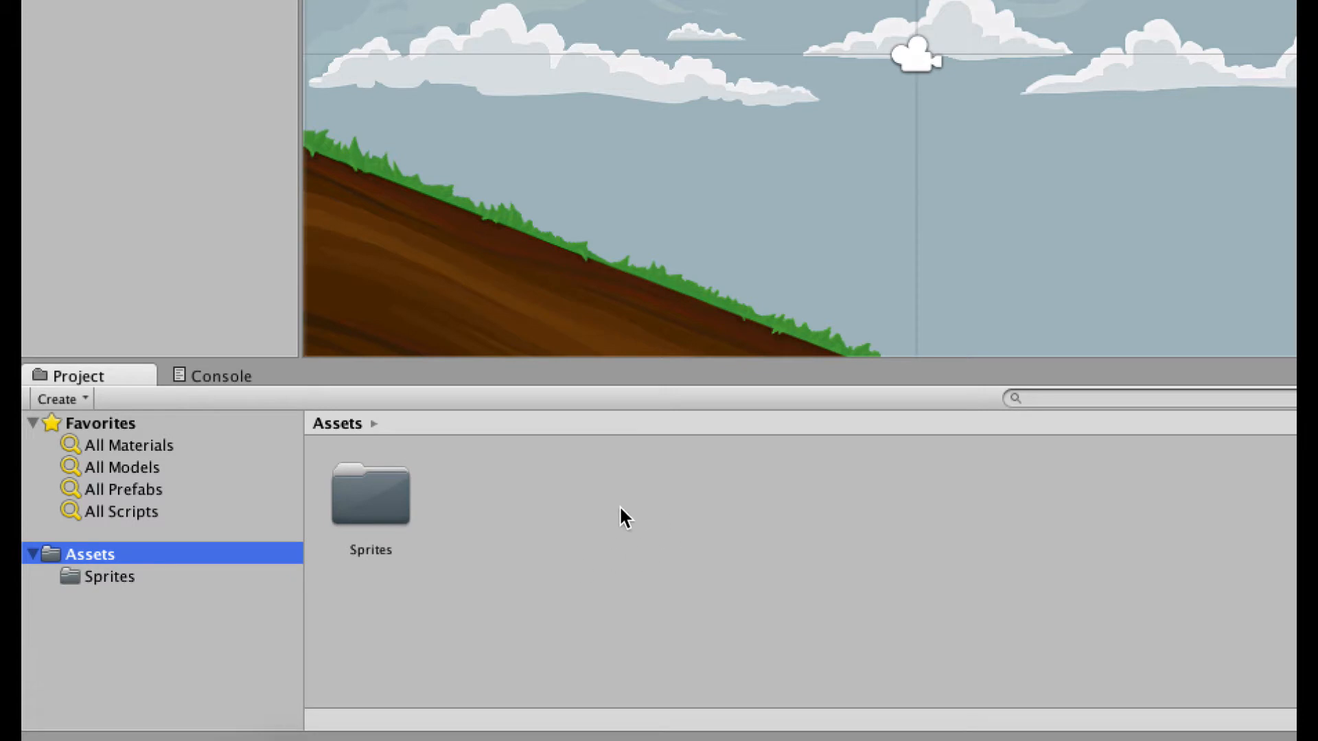
Create a folder named 'Materials' beside Sprites in Assets and open it.
right_click(558, 504)
mouse_move(558, 506)
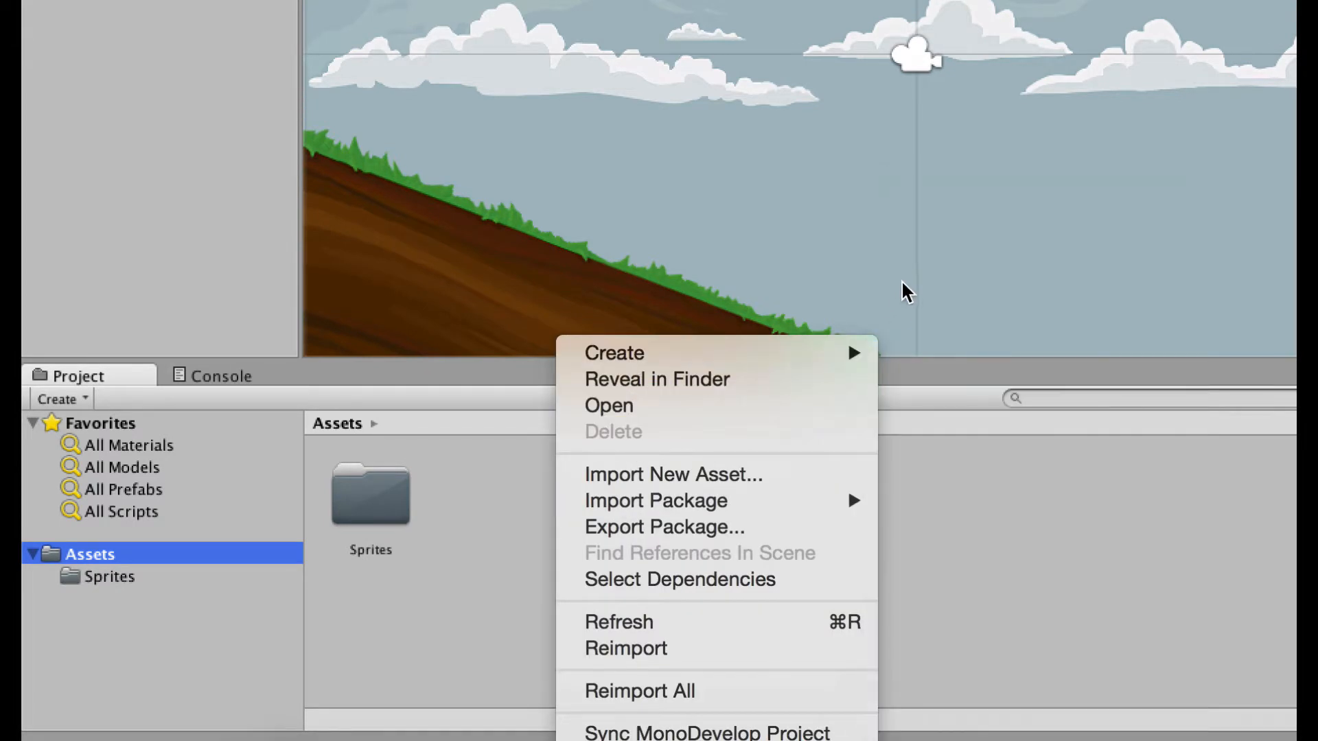
mouse_move(847, 352)
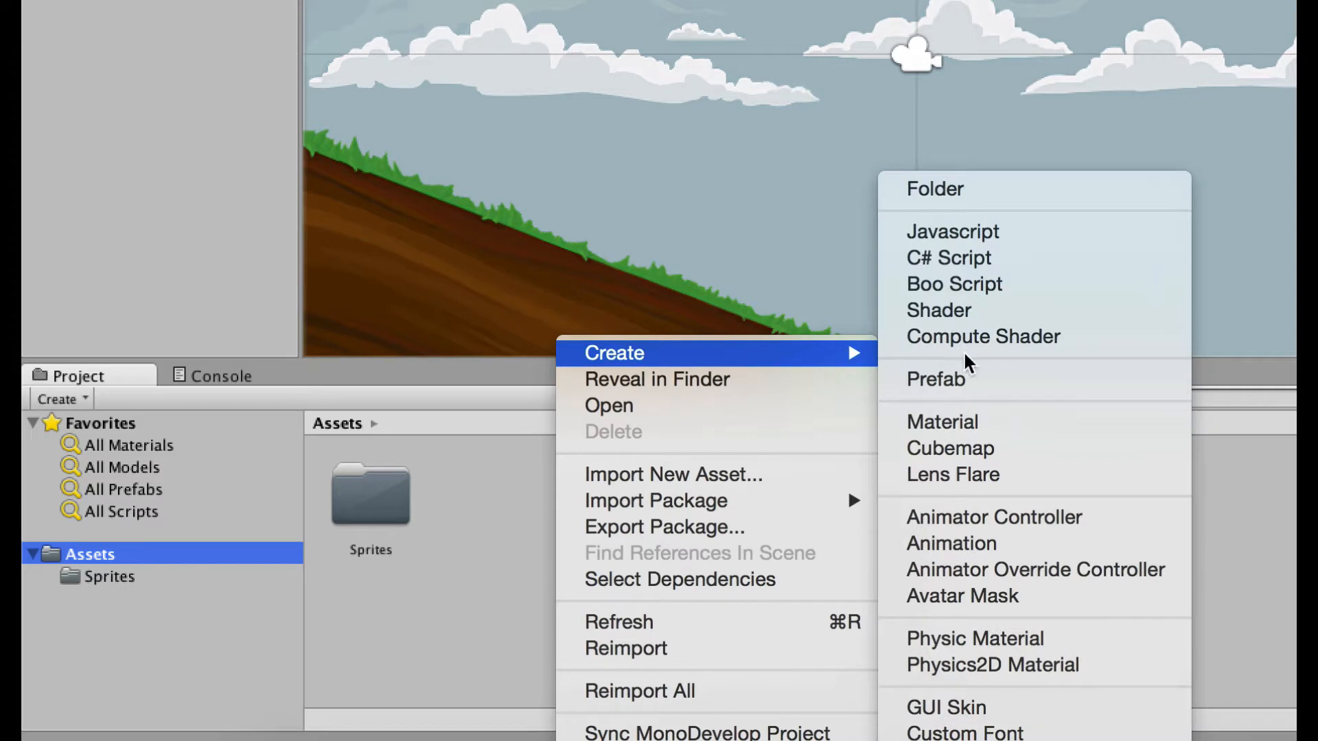
click(985, 202)
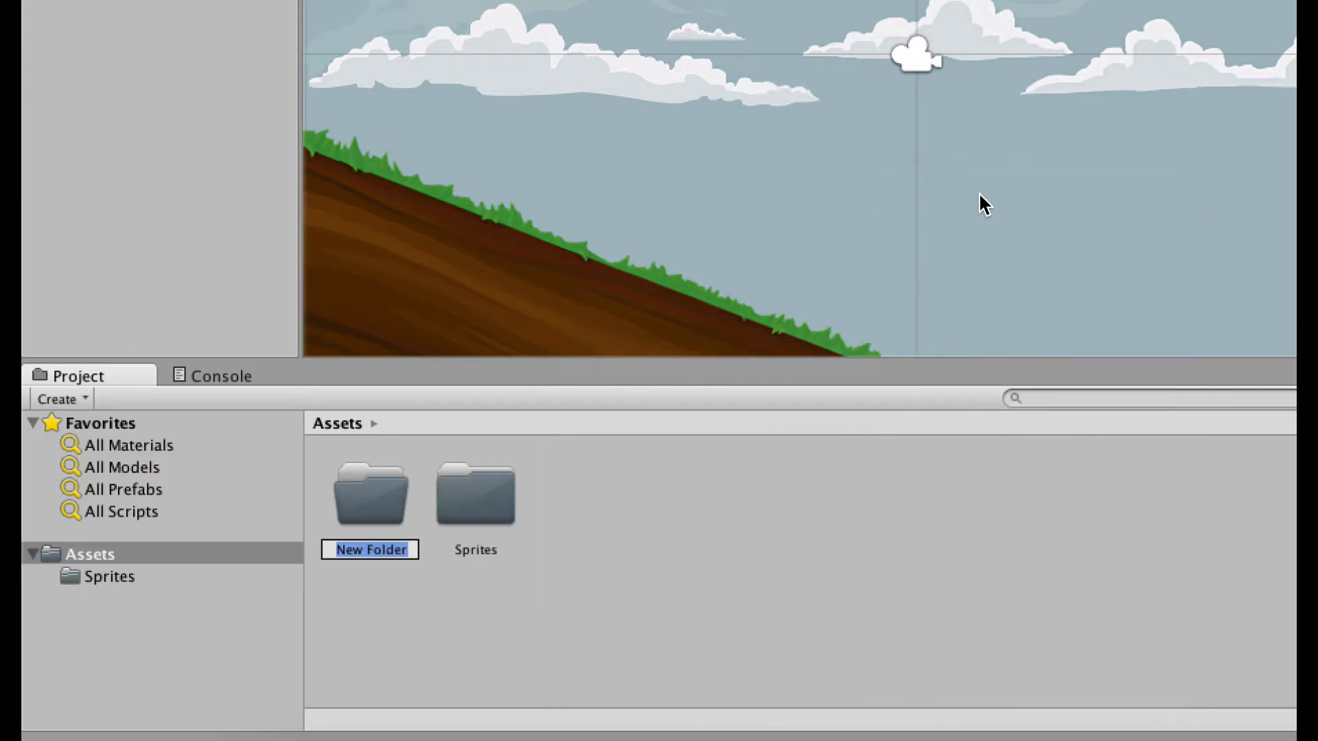
text(Materials)
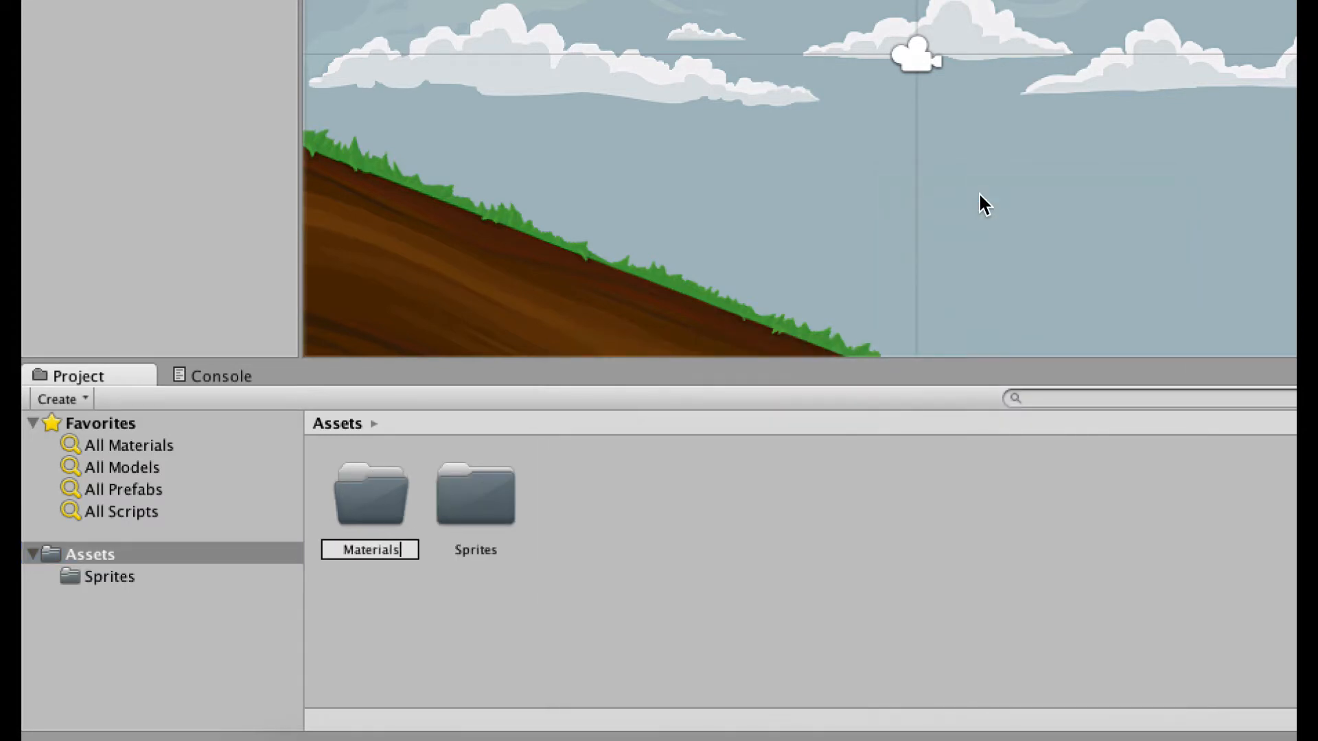
key(Return)
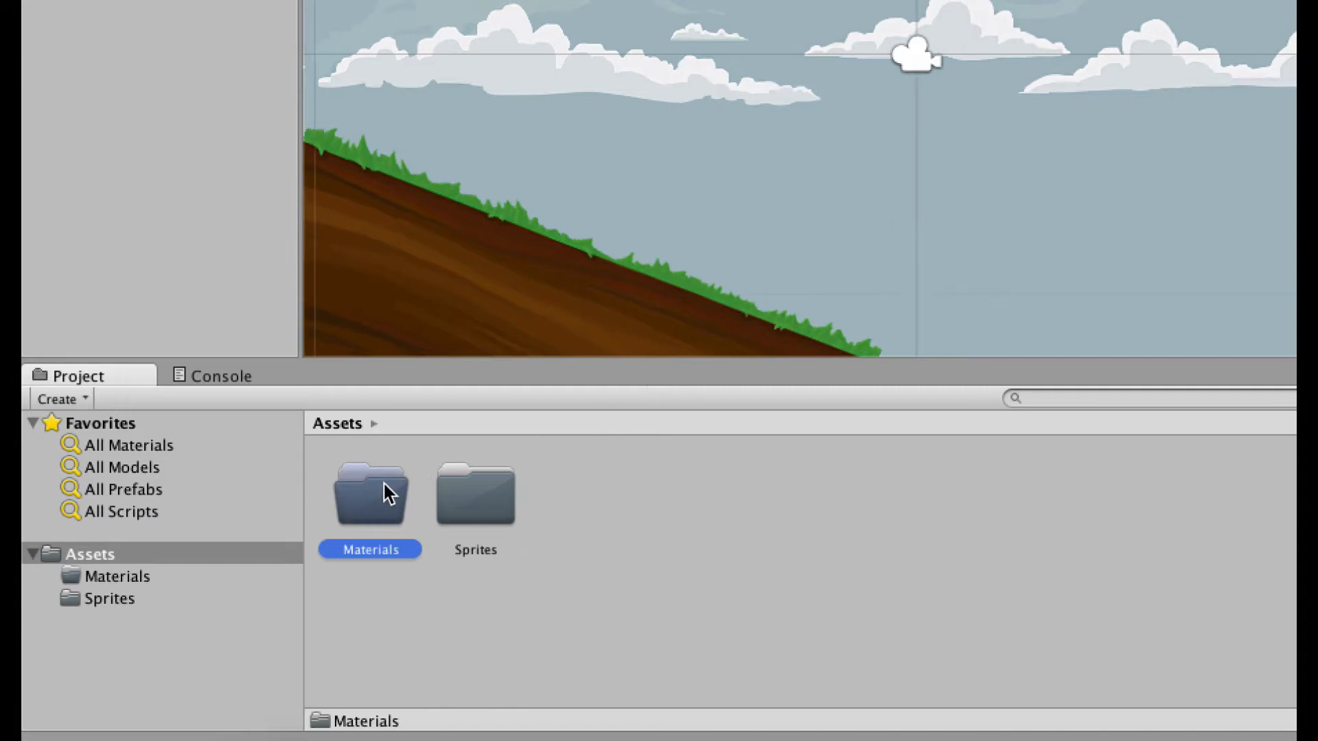
double_click(382, 485)
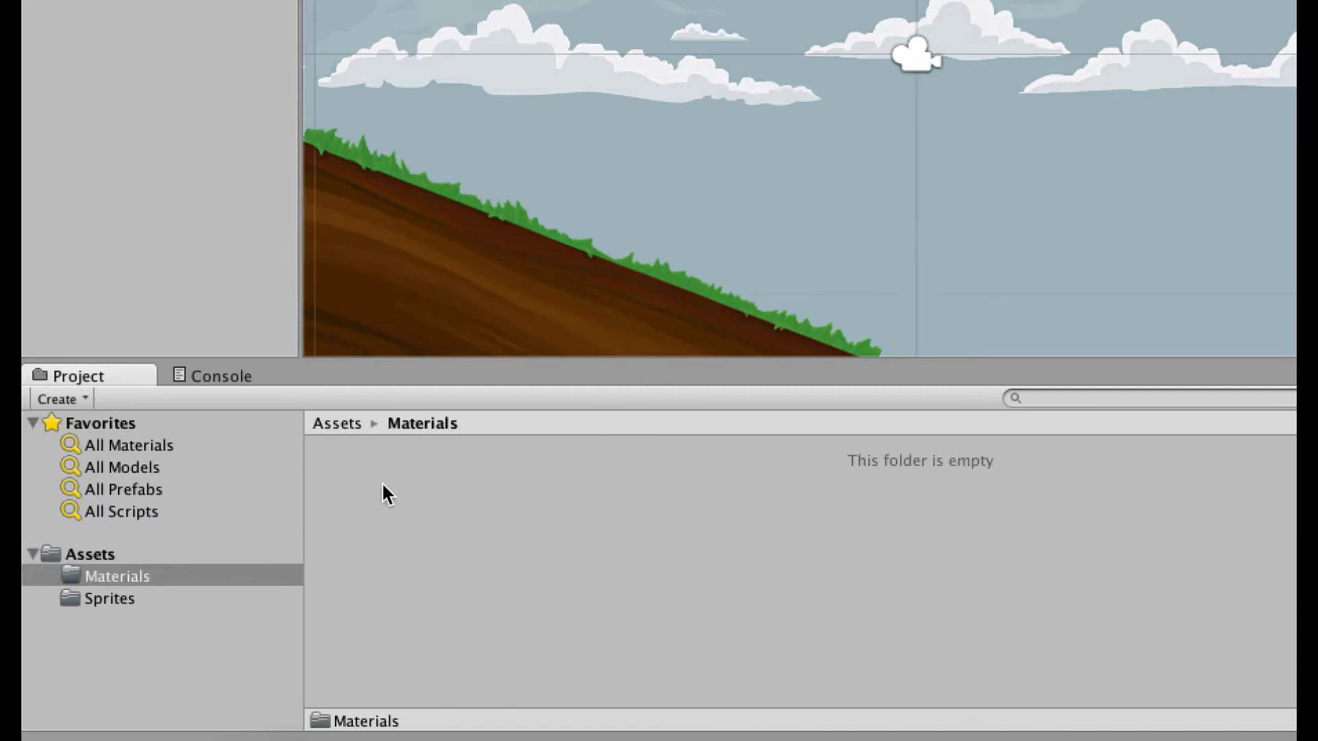
Create a Physics2D Material named 'Bouncy' inside the Materials folder.
right_click(383, 493)
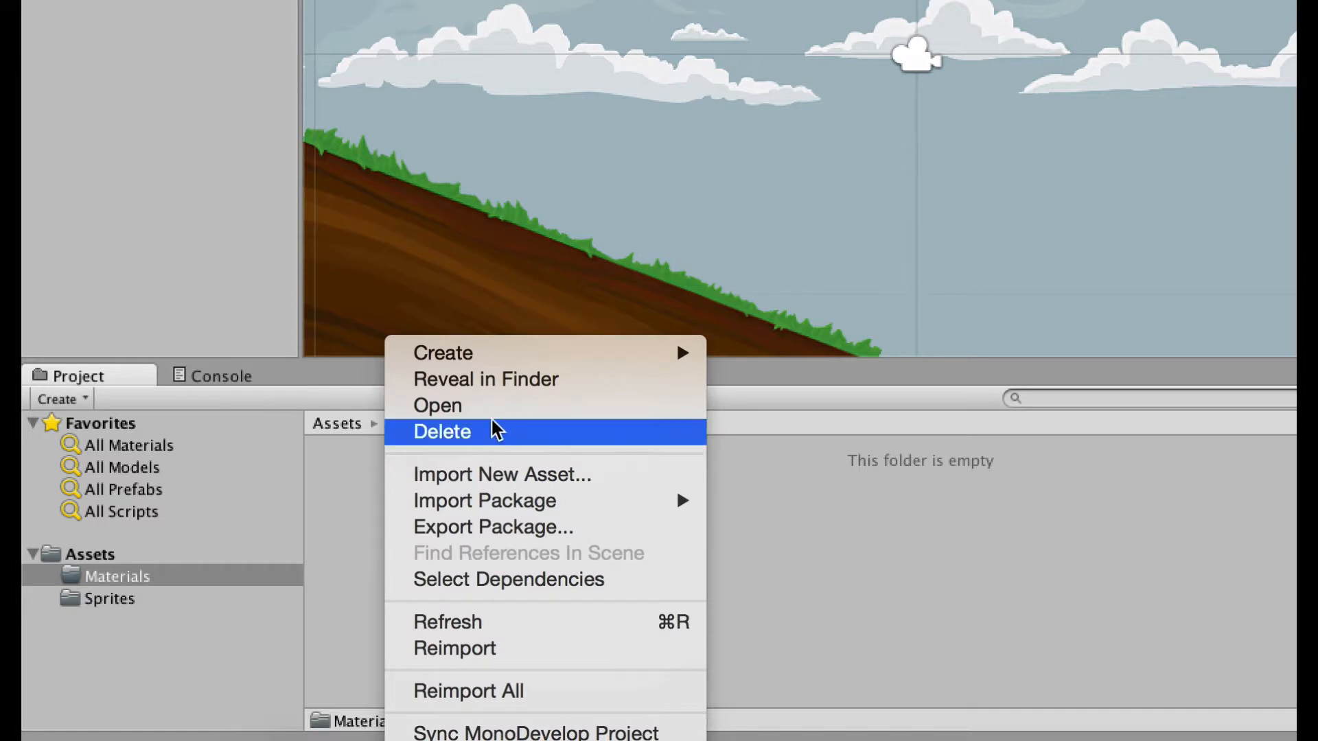
mouse_move(498, 357)
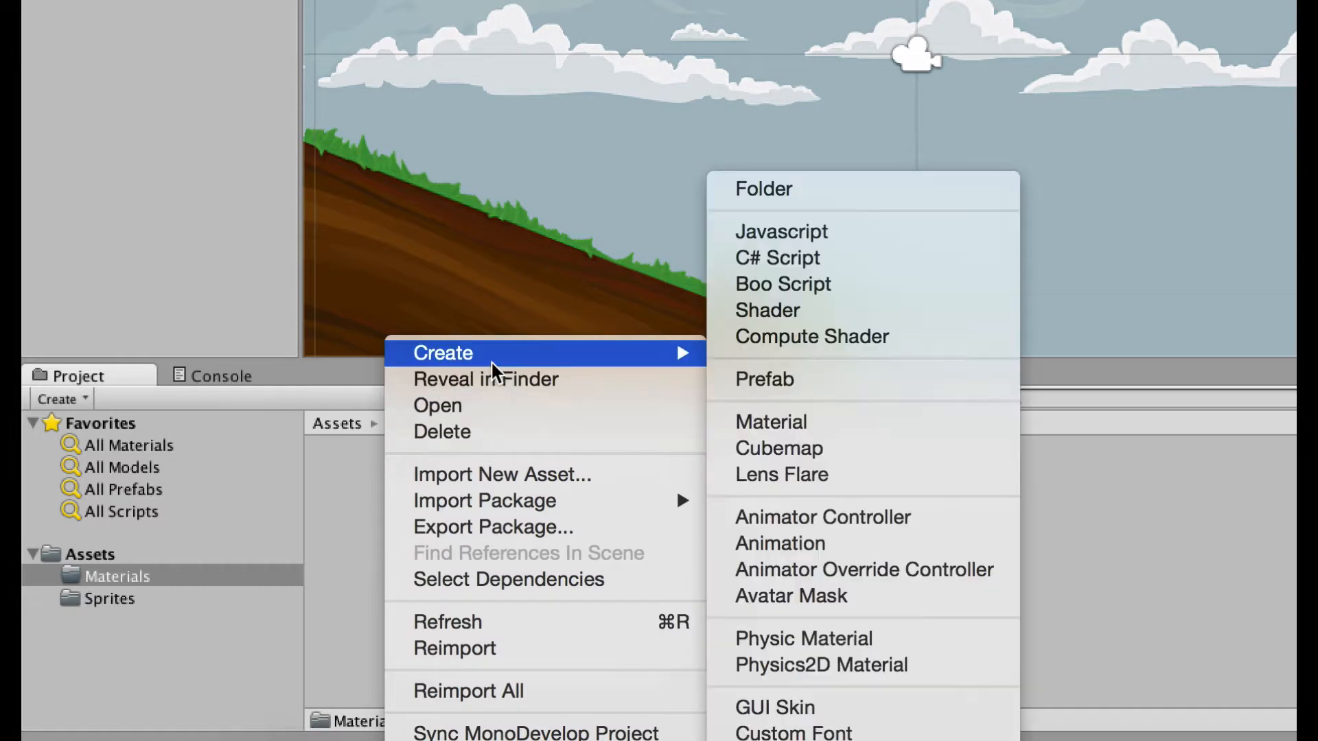
click(821, 665)
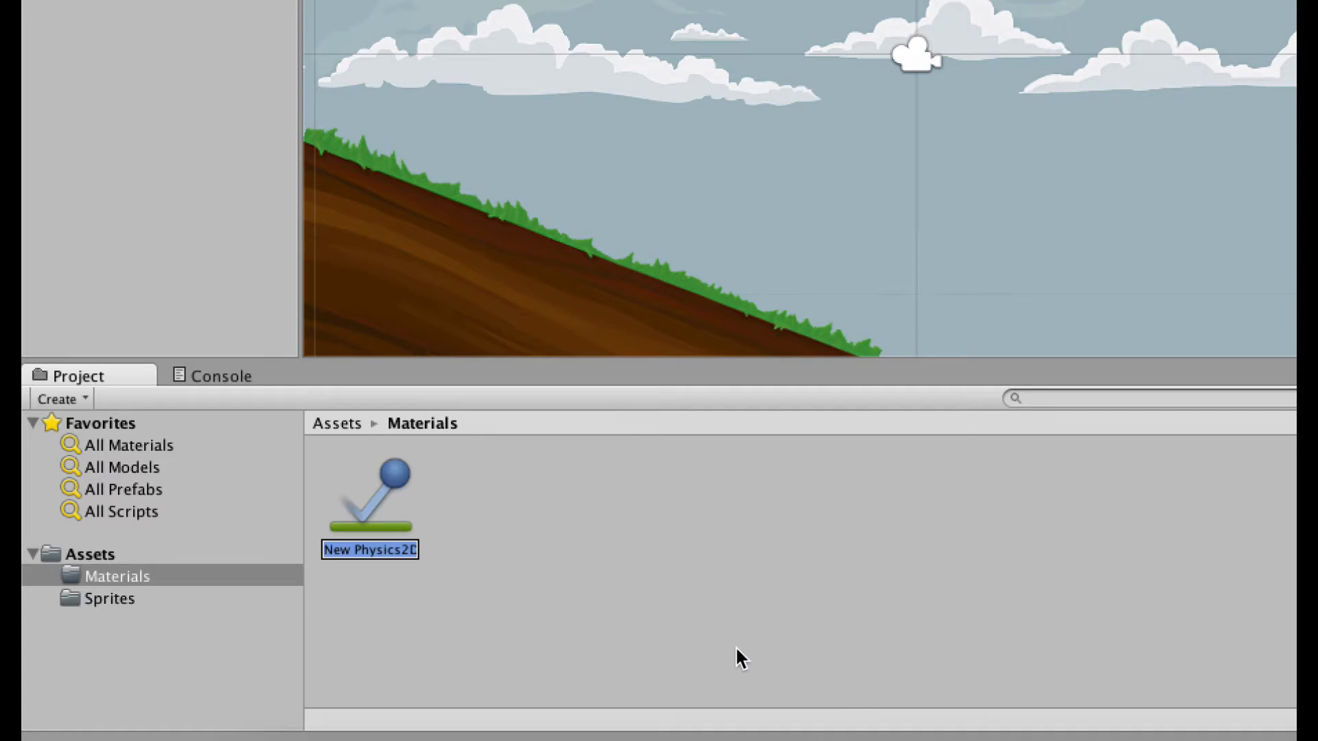
text(Bouncy)
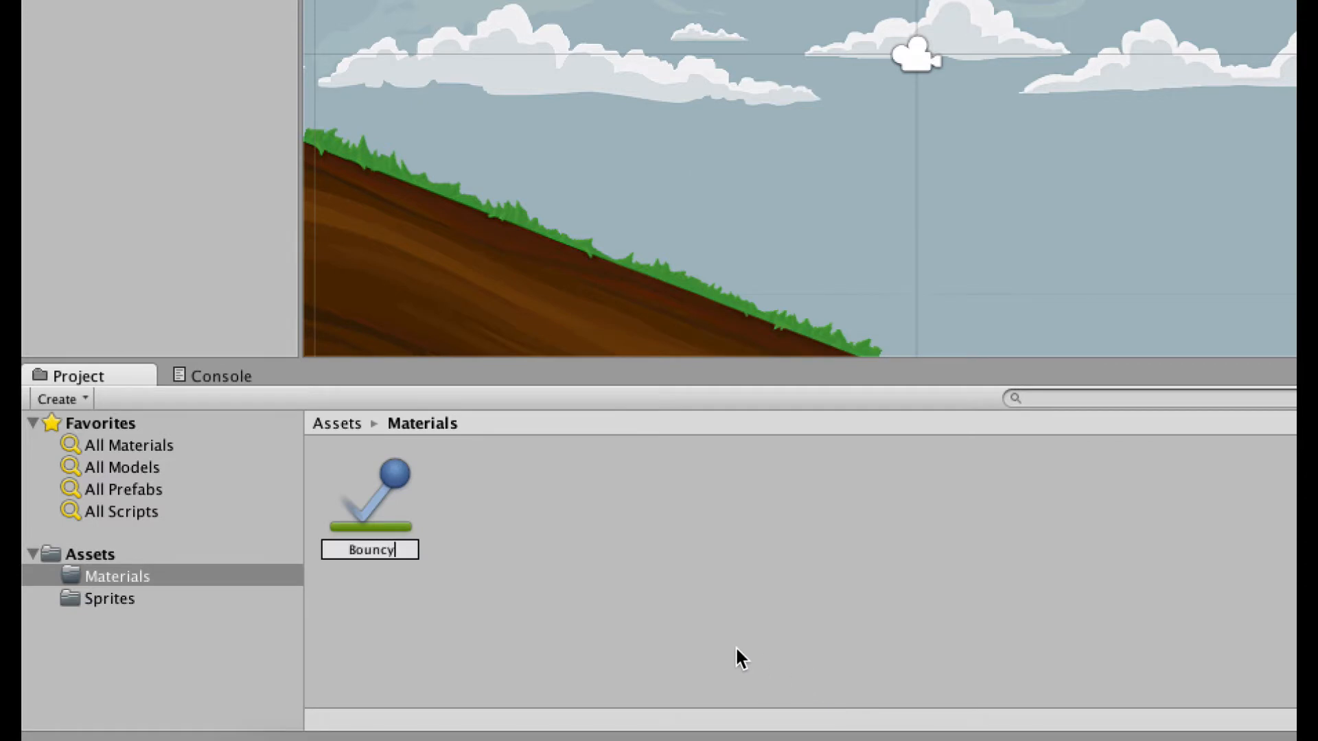
key(Return)
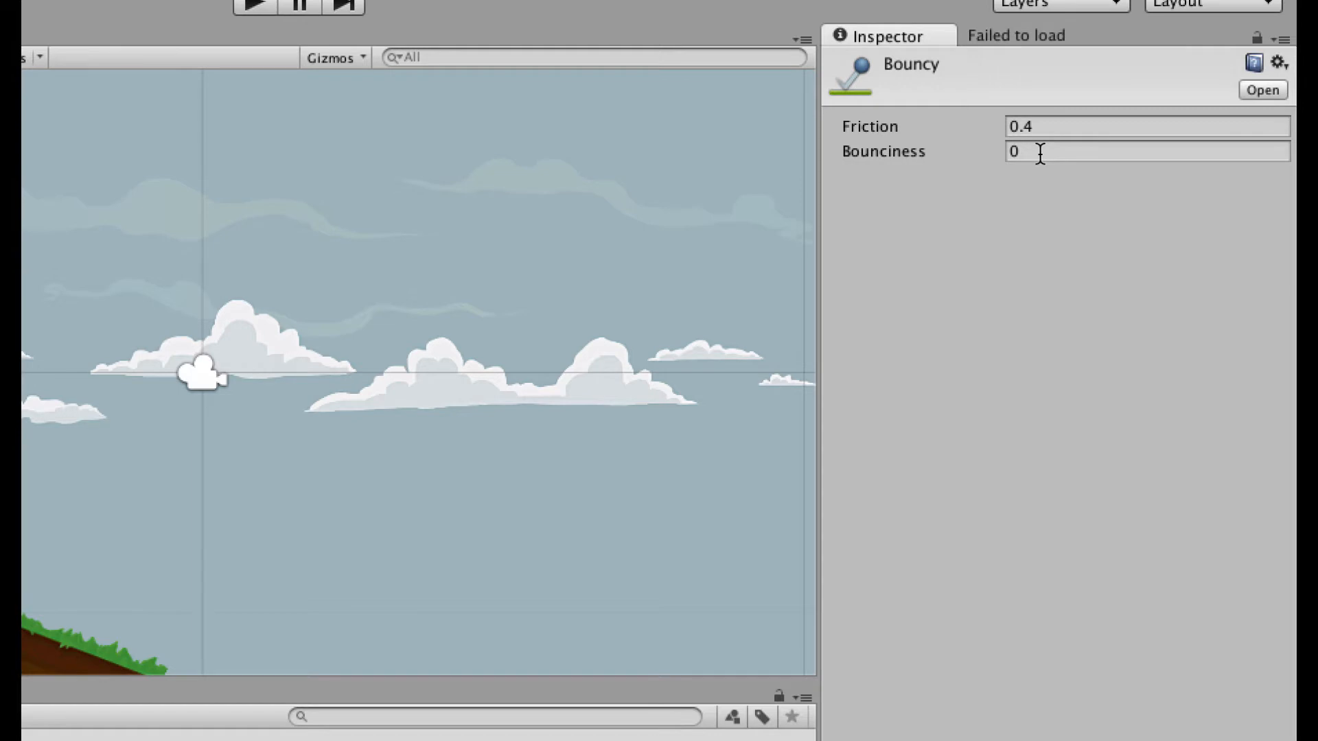
Set Bouncy's bounciness to 0.2 and do a quick test run of the falling ball.
click(1041, 151)
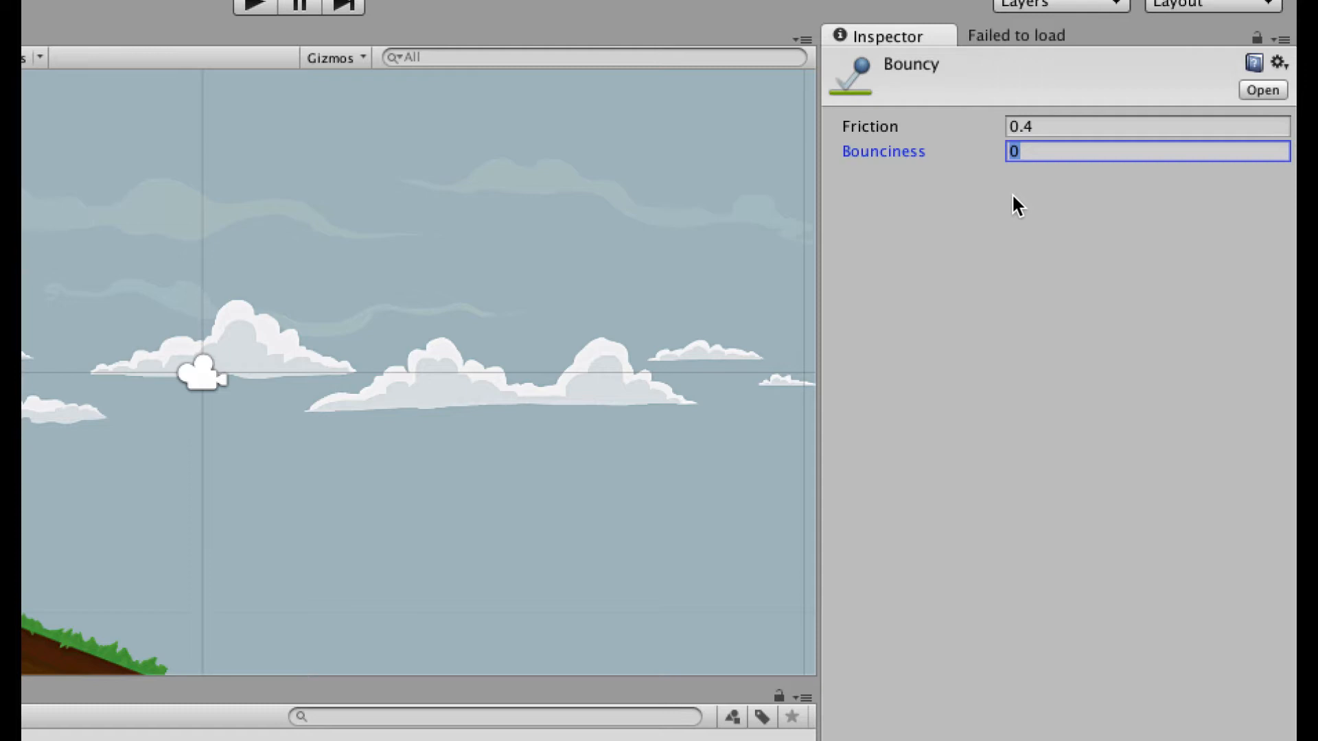
text(.2)
key(Return)
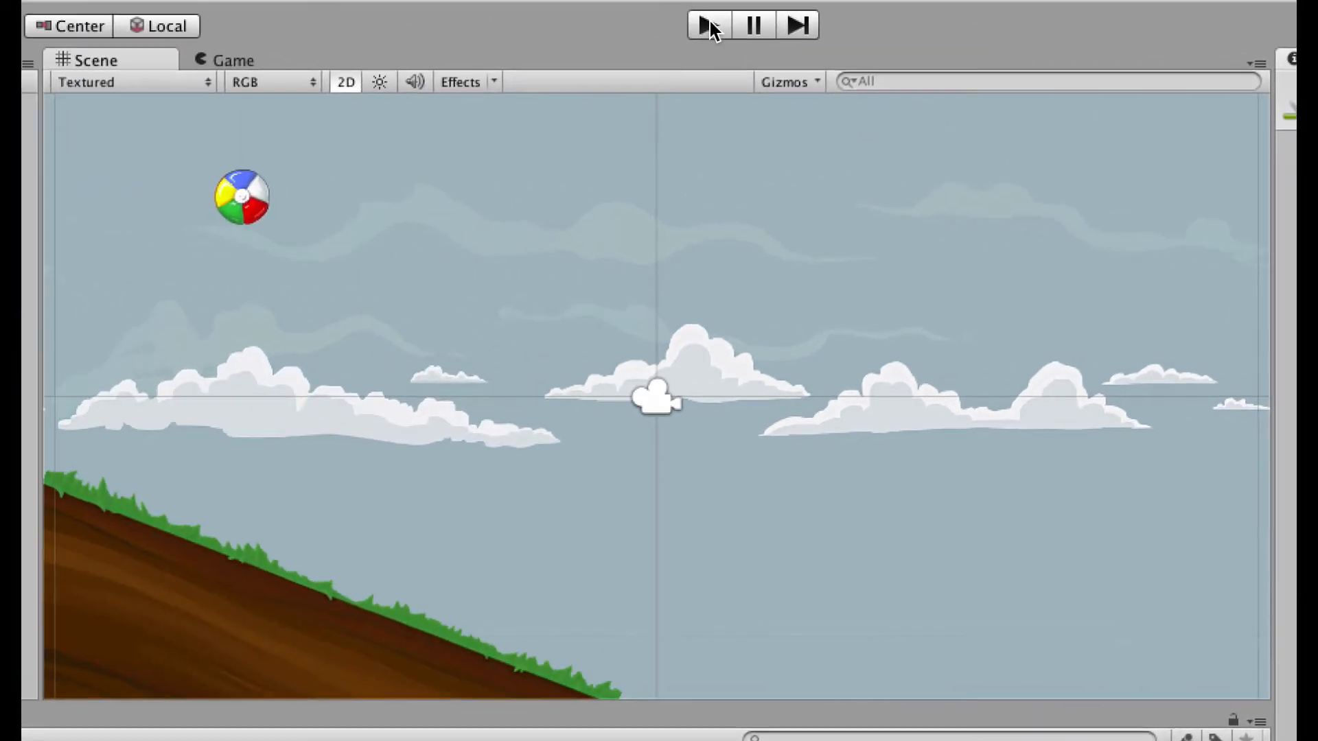
click(709, 26)
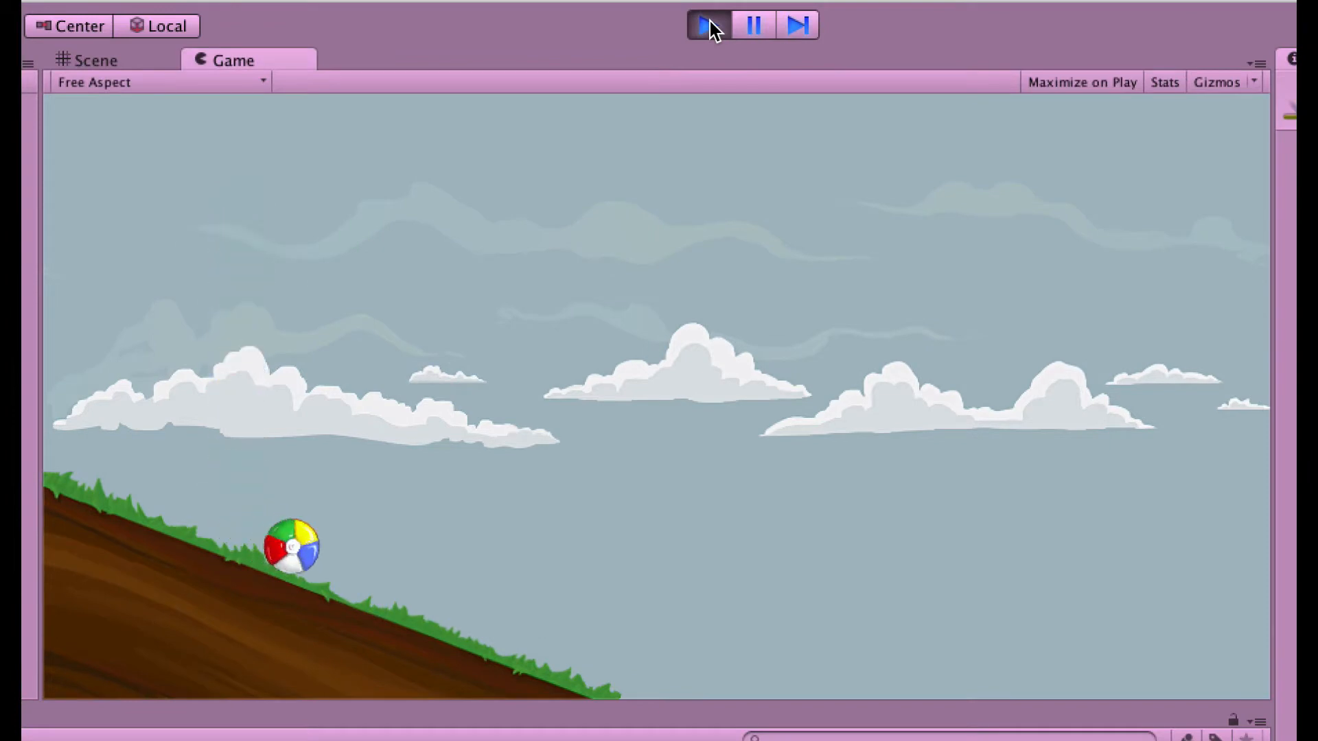
click(710, 25)
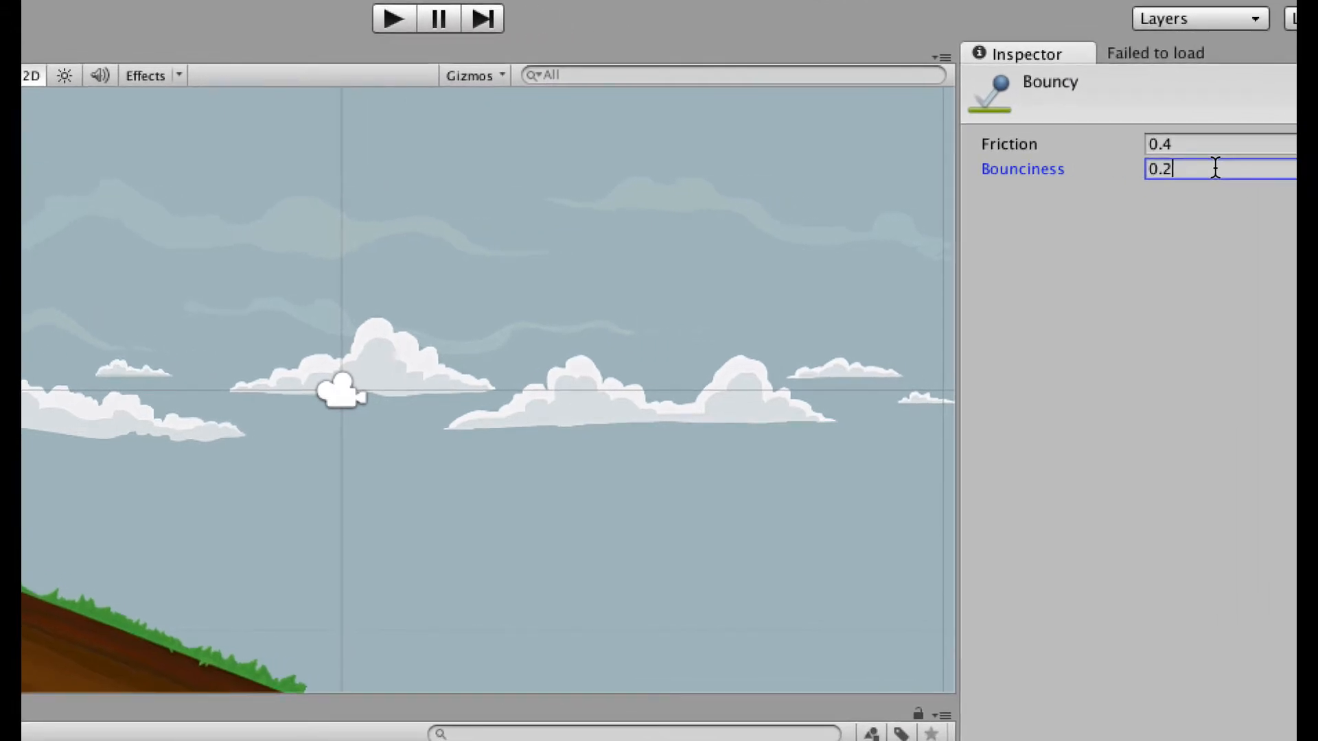
Test Bouncy at bounciness 0.8, then re-enter 0.2 in the Bounciness field.
key(BackSpace)
text(8)
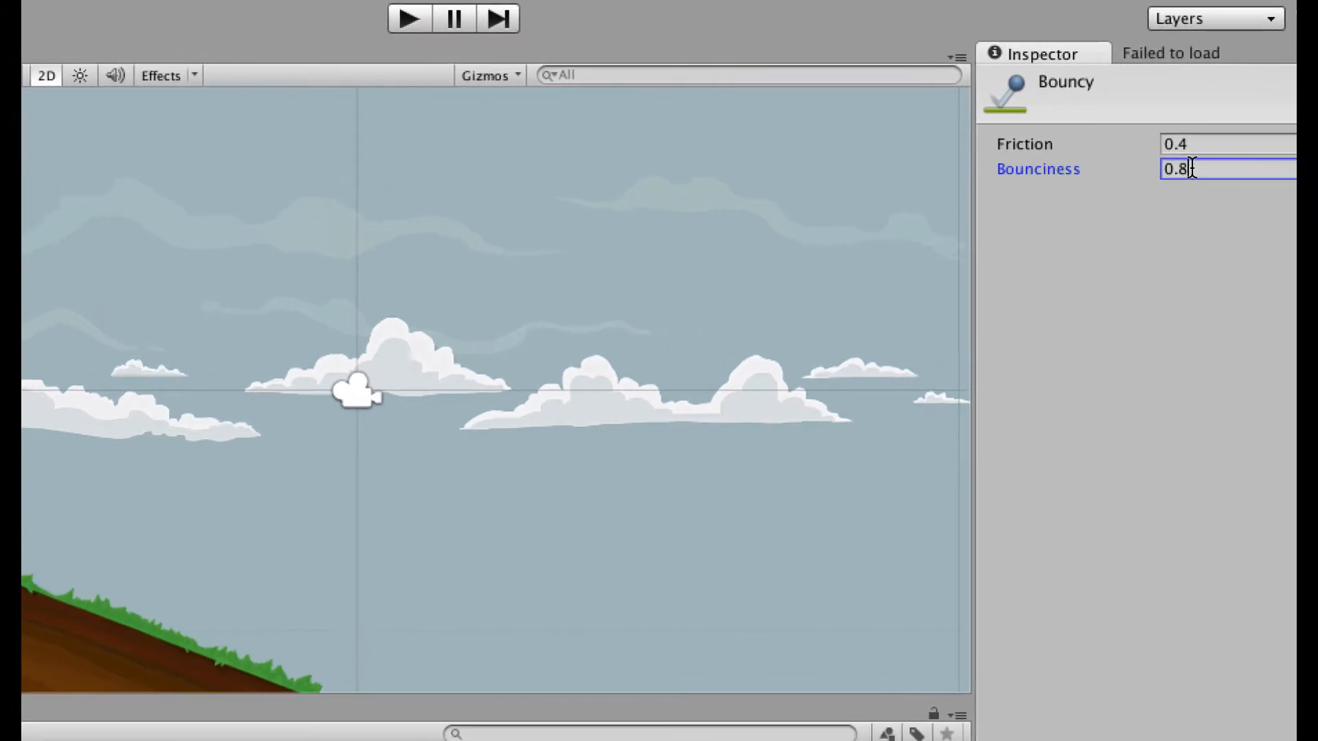
click(393, 21)
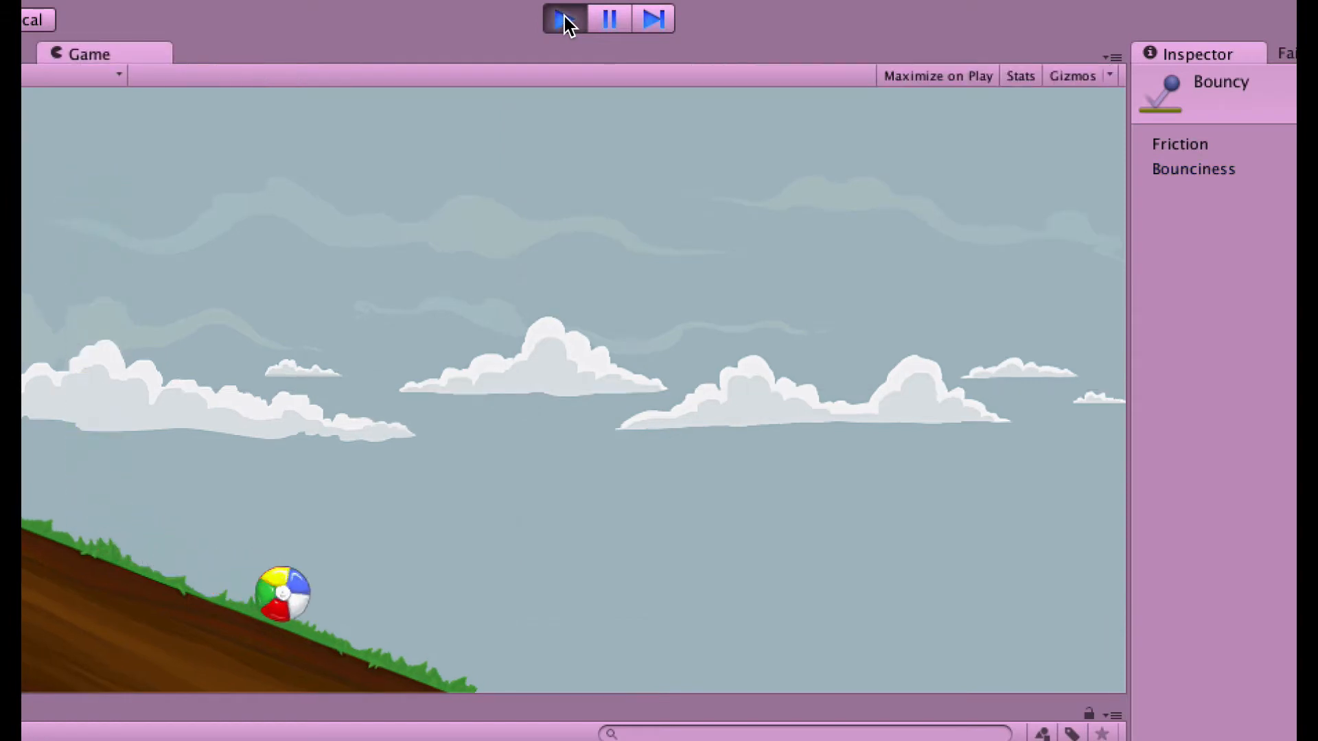
click(565, 20)
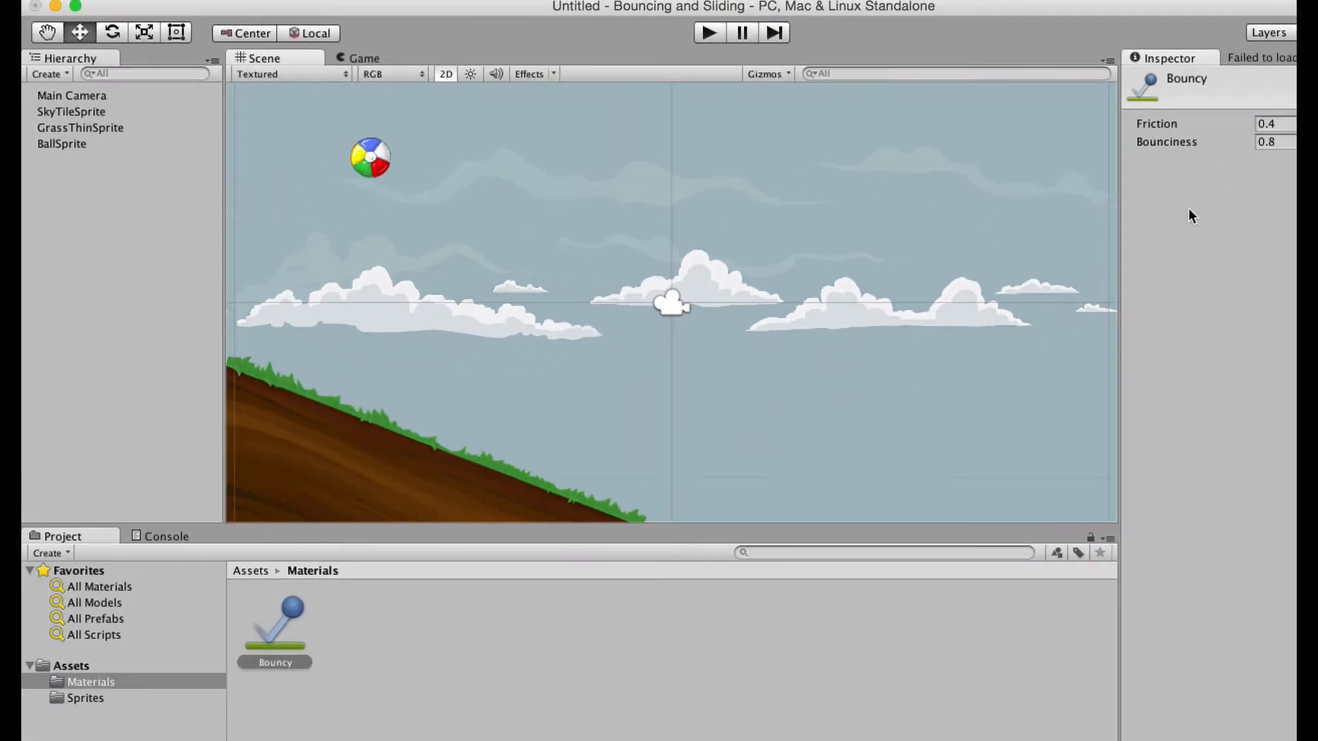
click(1276, 143)
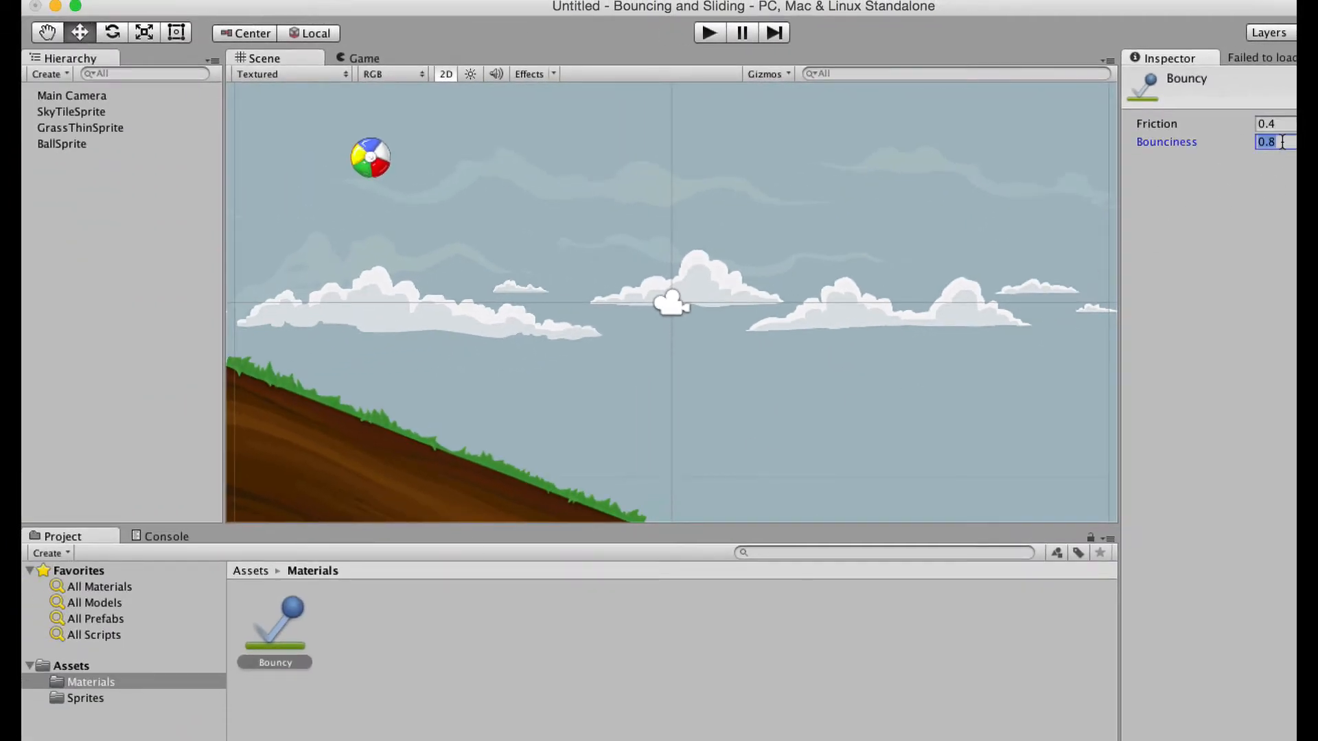
text(0.2)
Select BallSprite and drag Bouncy toward its Circle Collider 2D Material field.
click(83, 145)
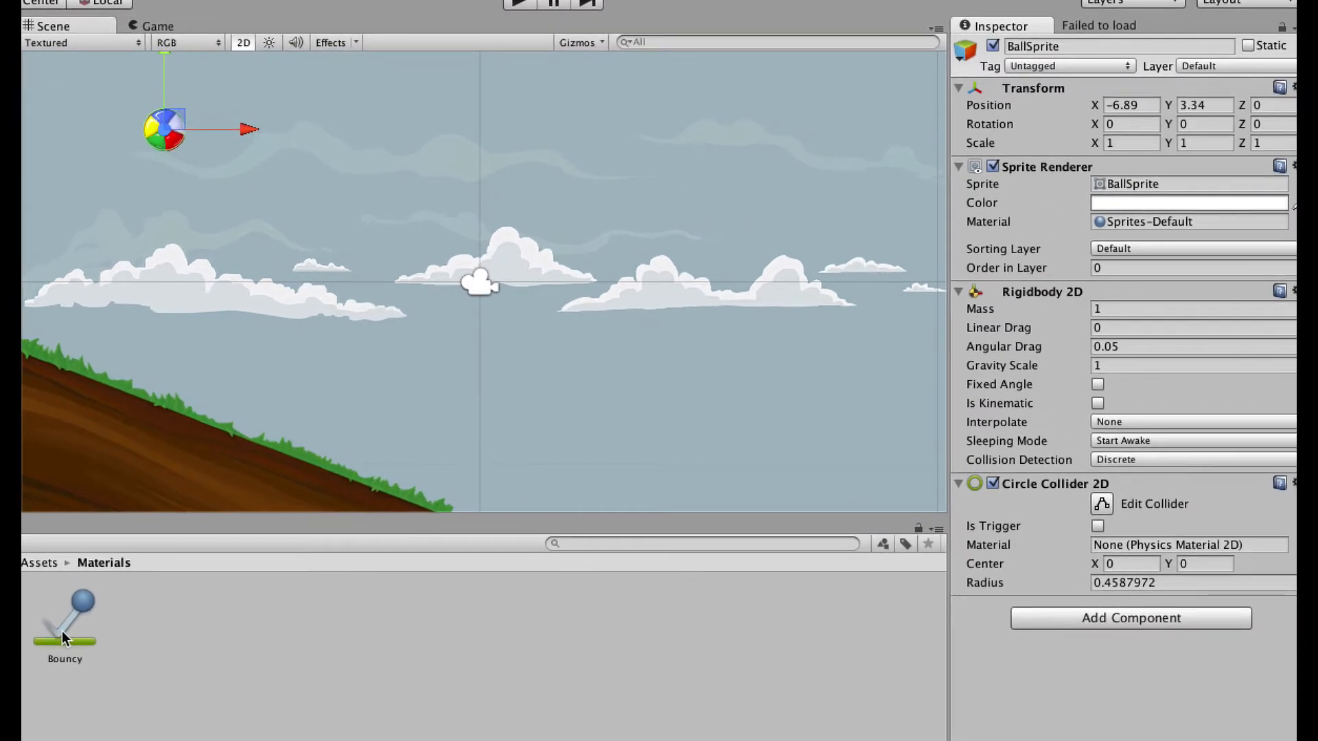
drag(62, 637, 329, 613)
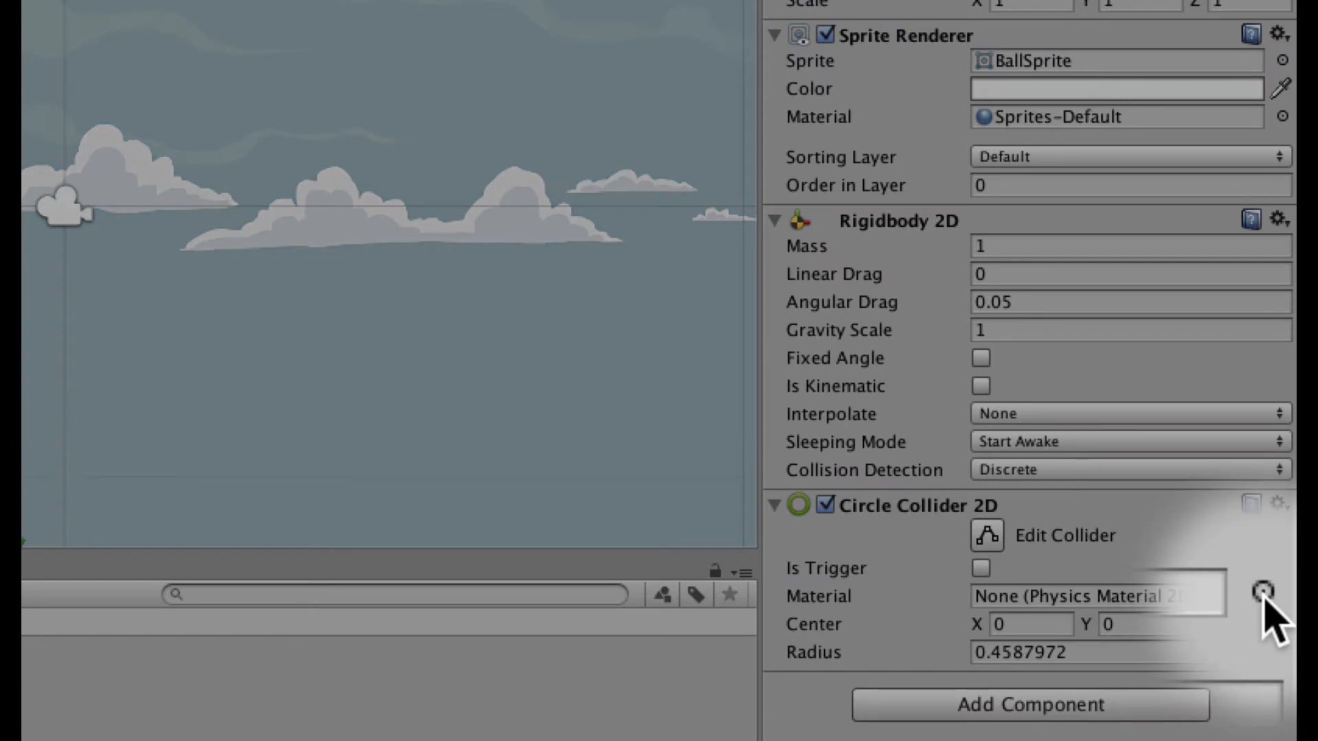
Pick Bouncy as the ball collider's material from the picker and start a test run.
click(1263, 593)
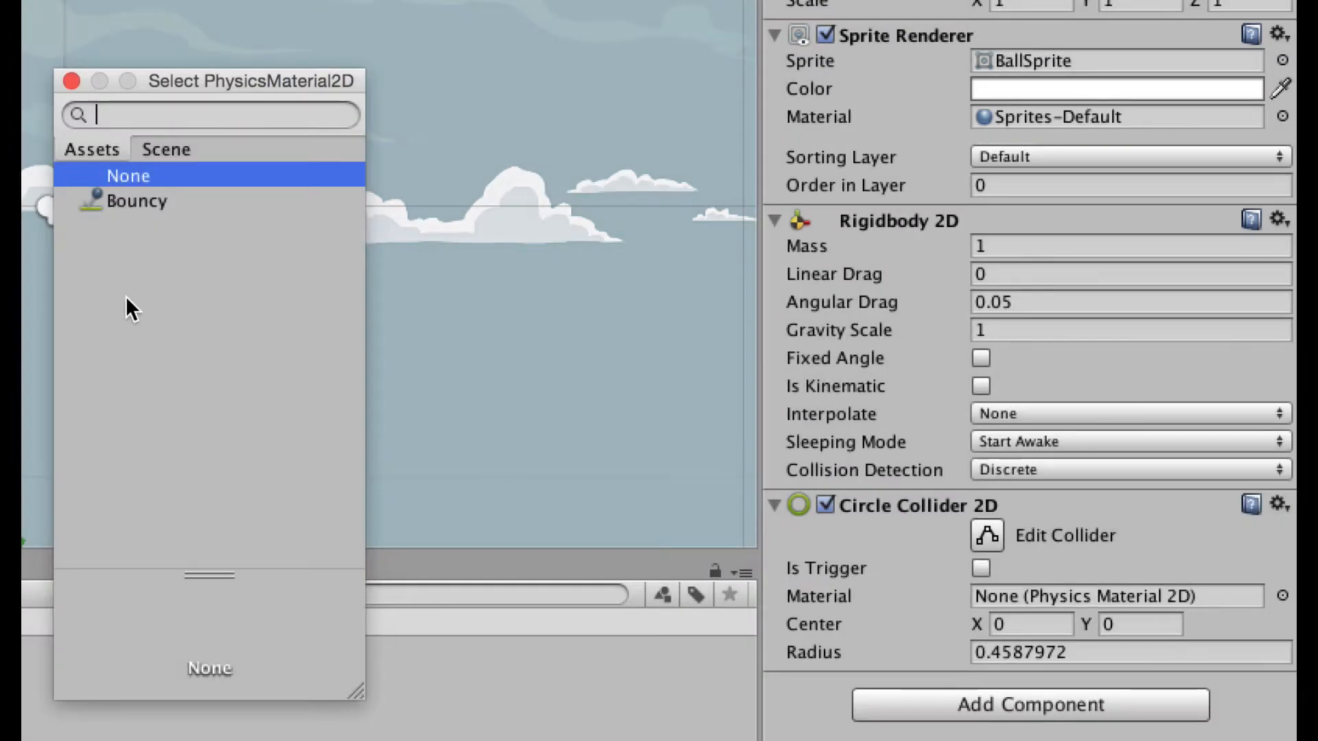
click(131, 203)
double_click(134, 203)
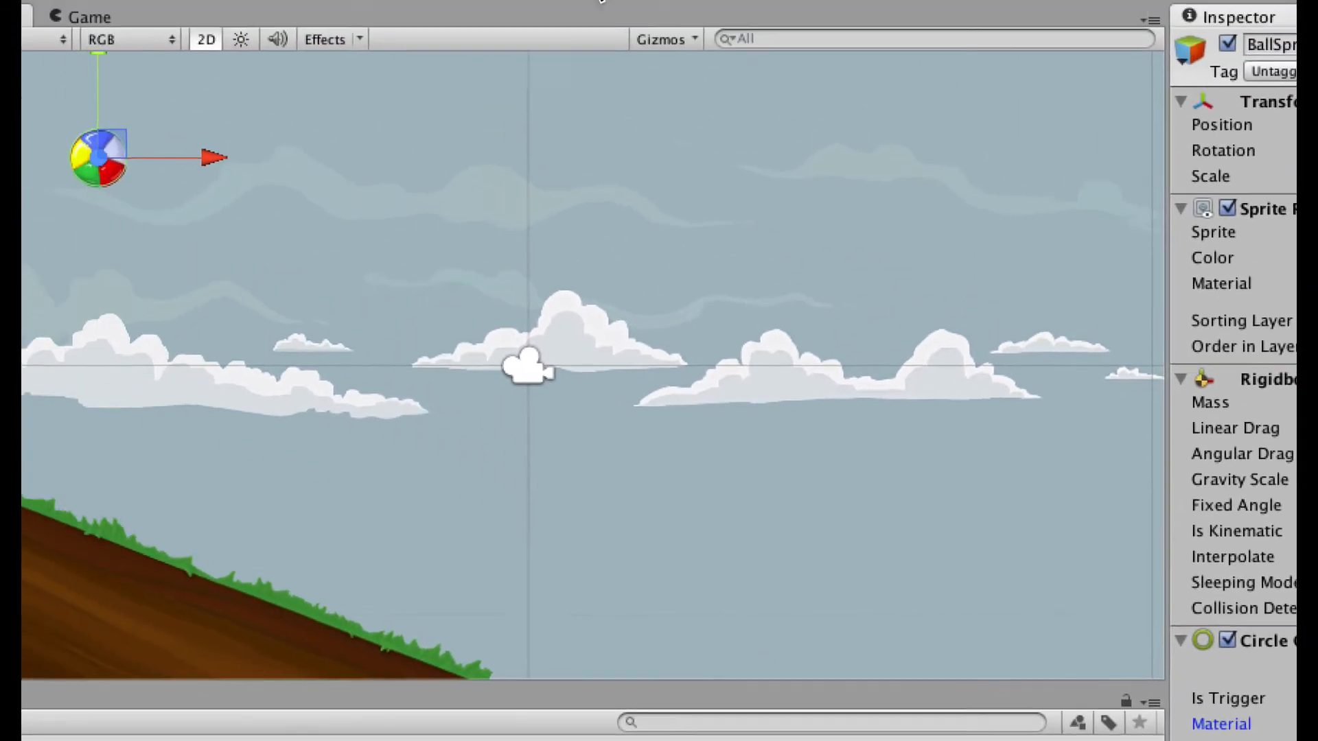
click(596, 0)
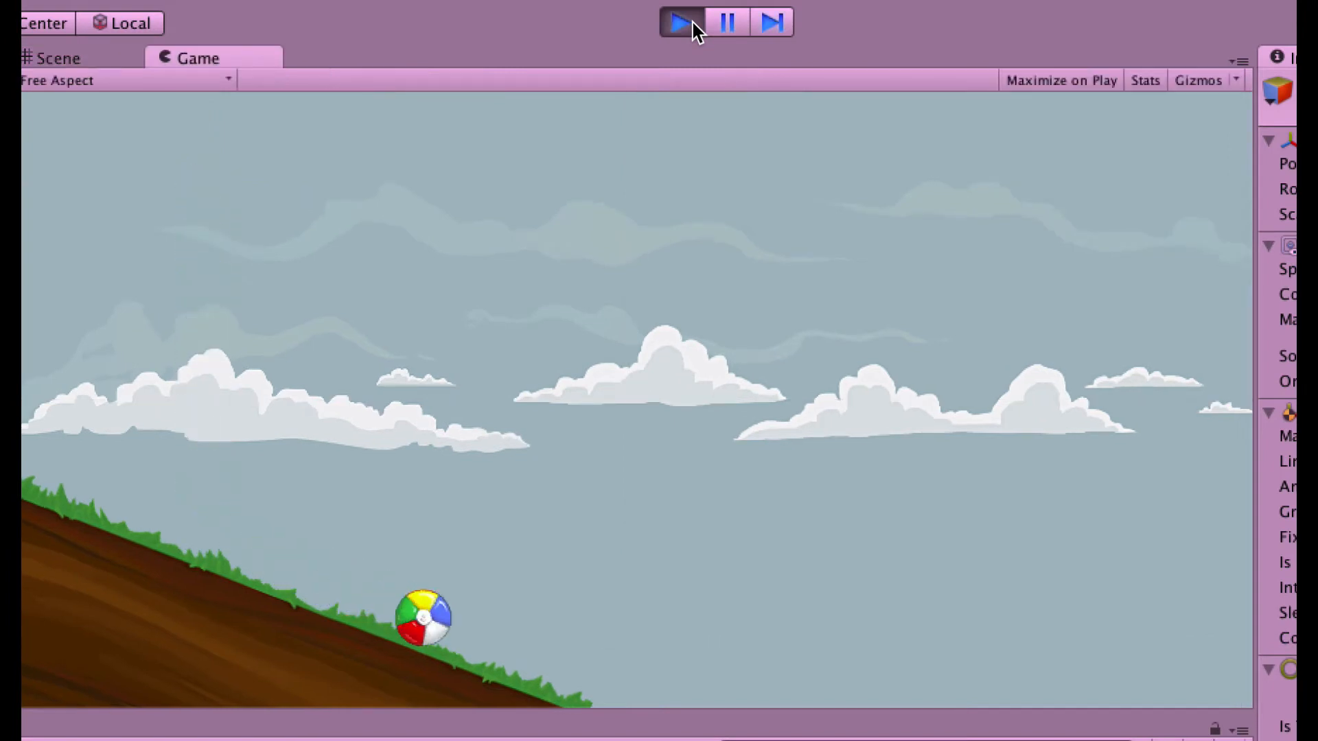
Stop the run, set bounciness to 0.8 and test the bounce again.
click(693, 24)
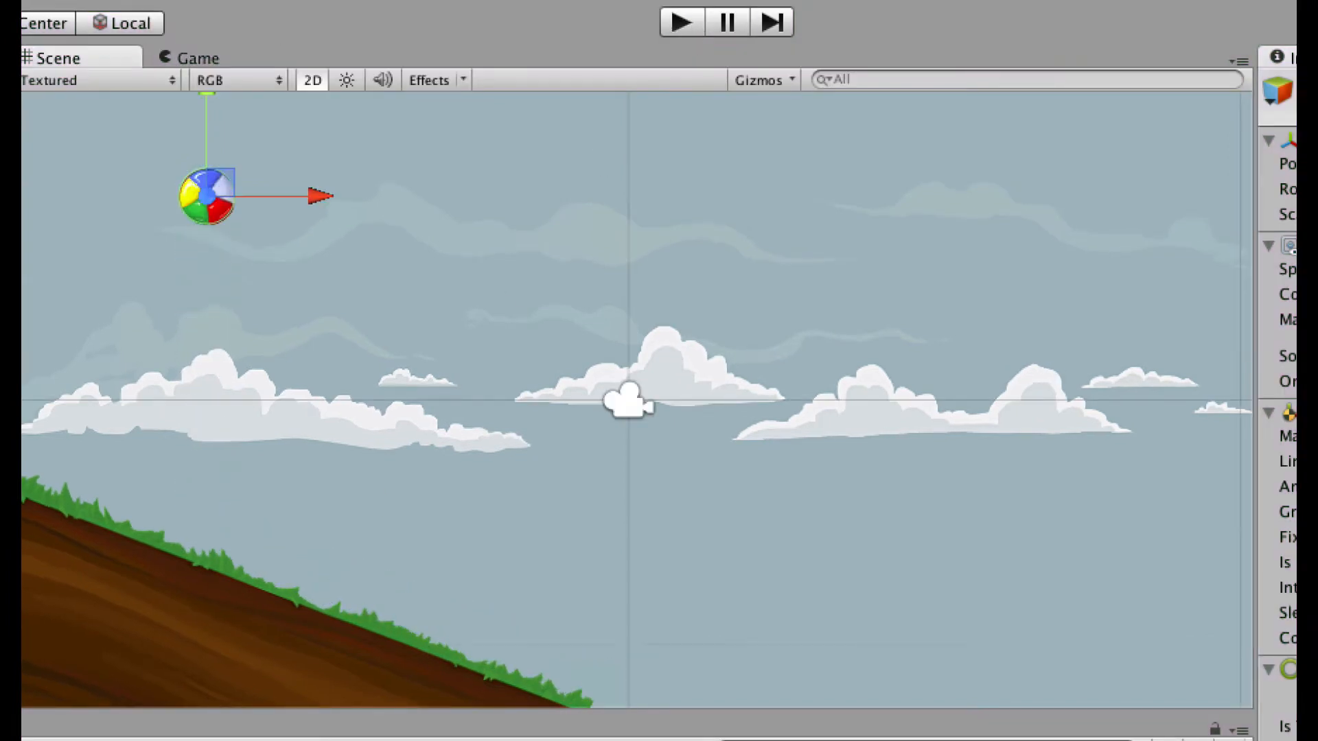
click(1256, 173)
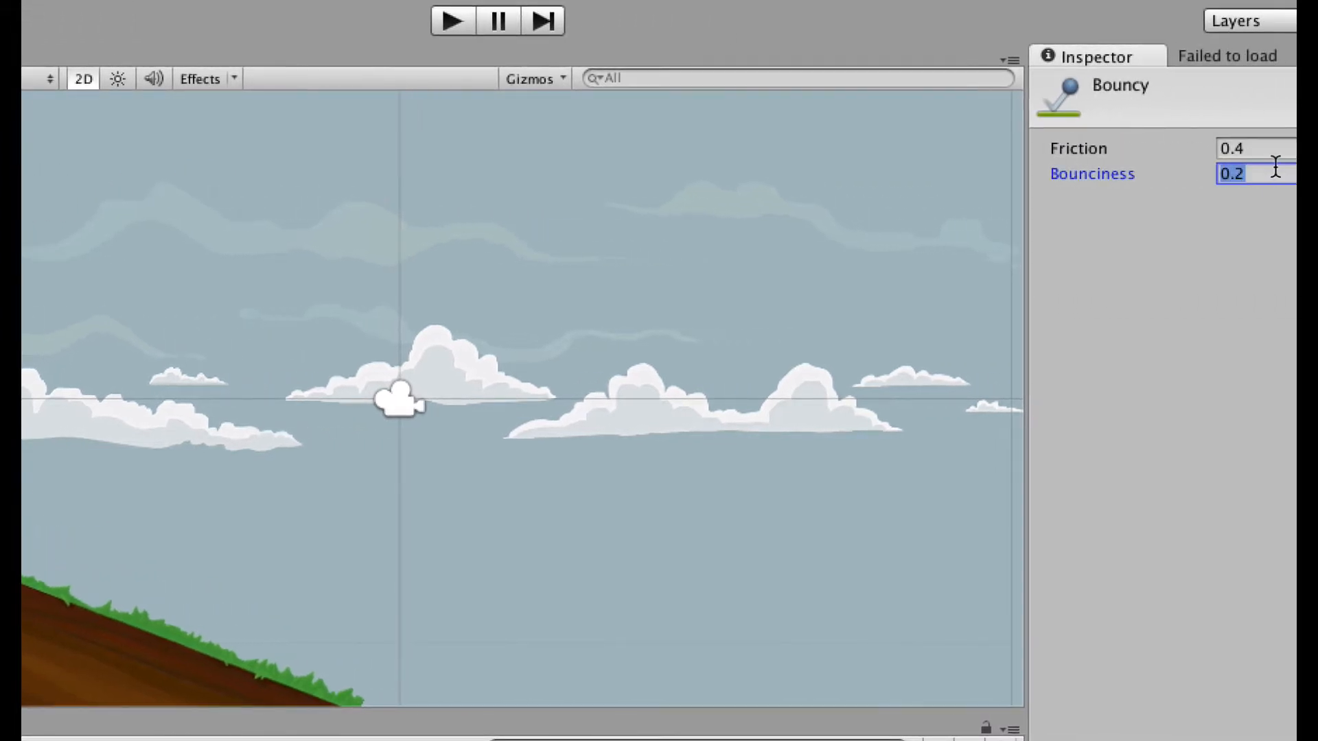
text(0.8)
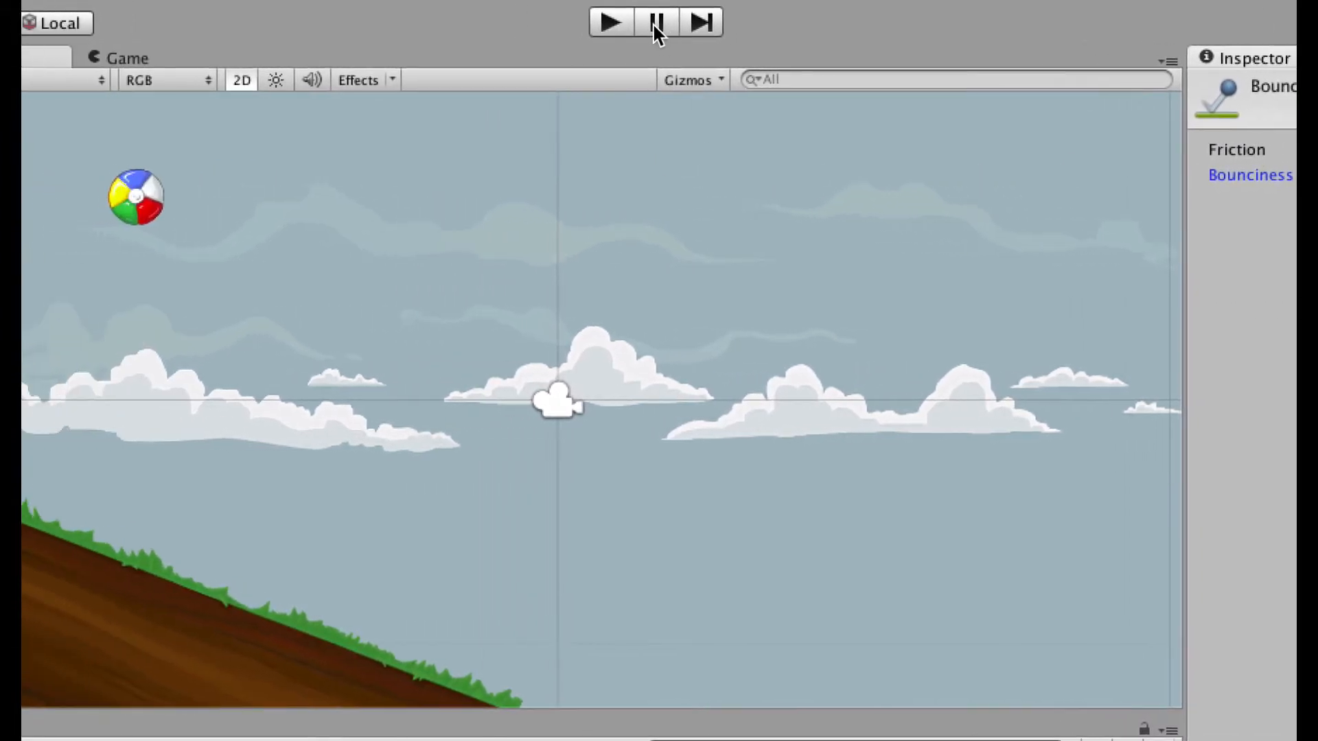
click(617, 22)
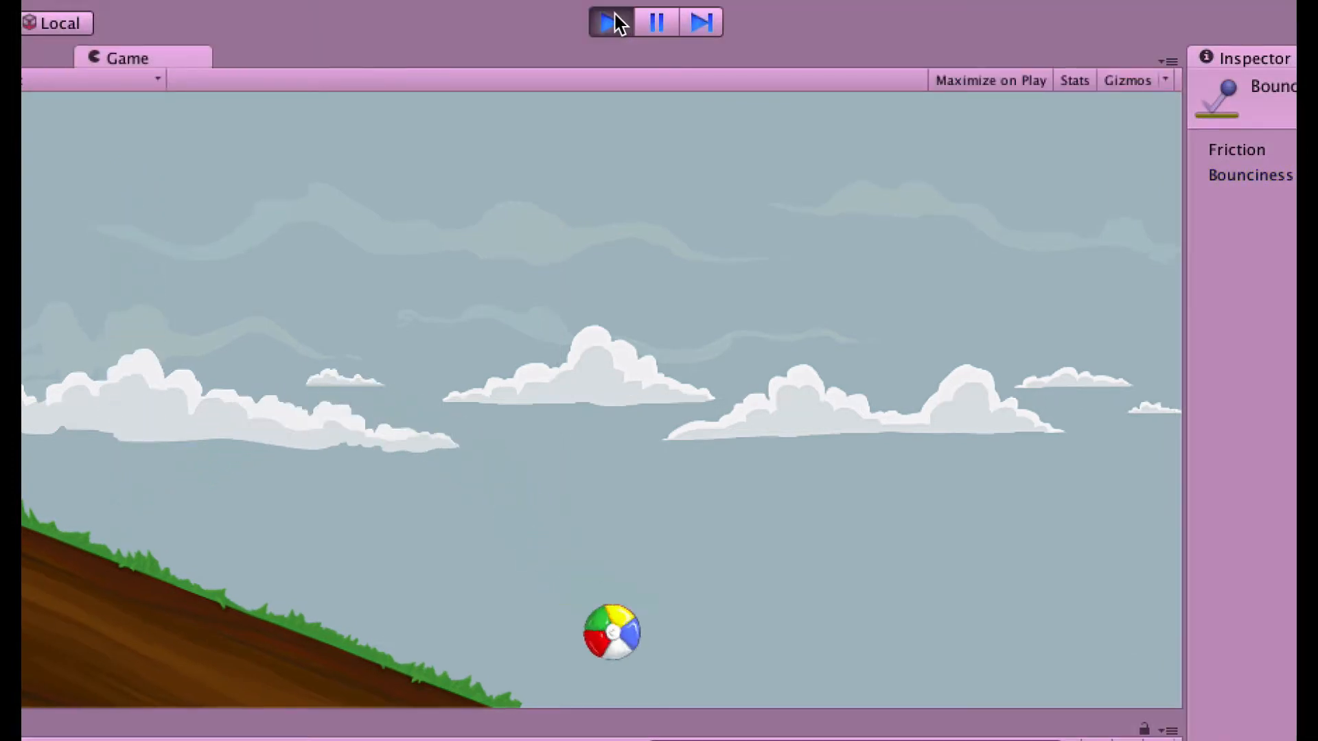
click(618, 22)
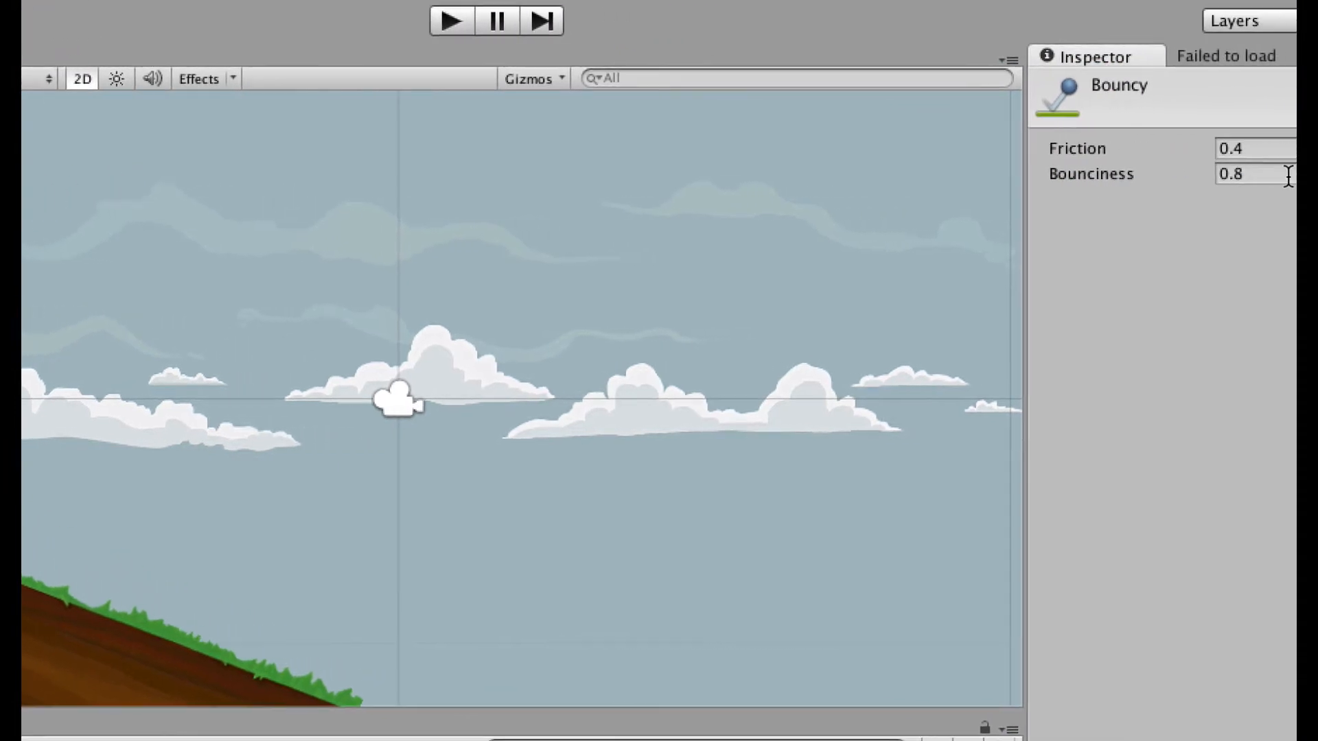
Lower the bounciness to 0.4 and test the bounce once more.
click(1288, 175)
click(1288, 177)
key(BackSpace)
text(4)
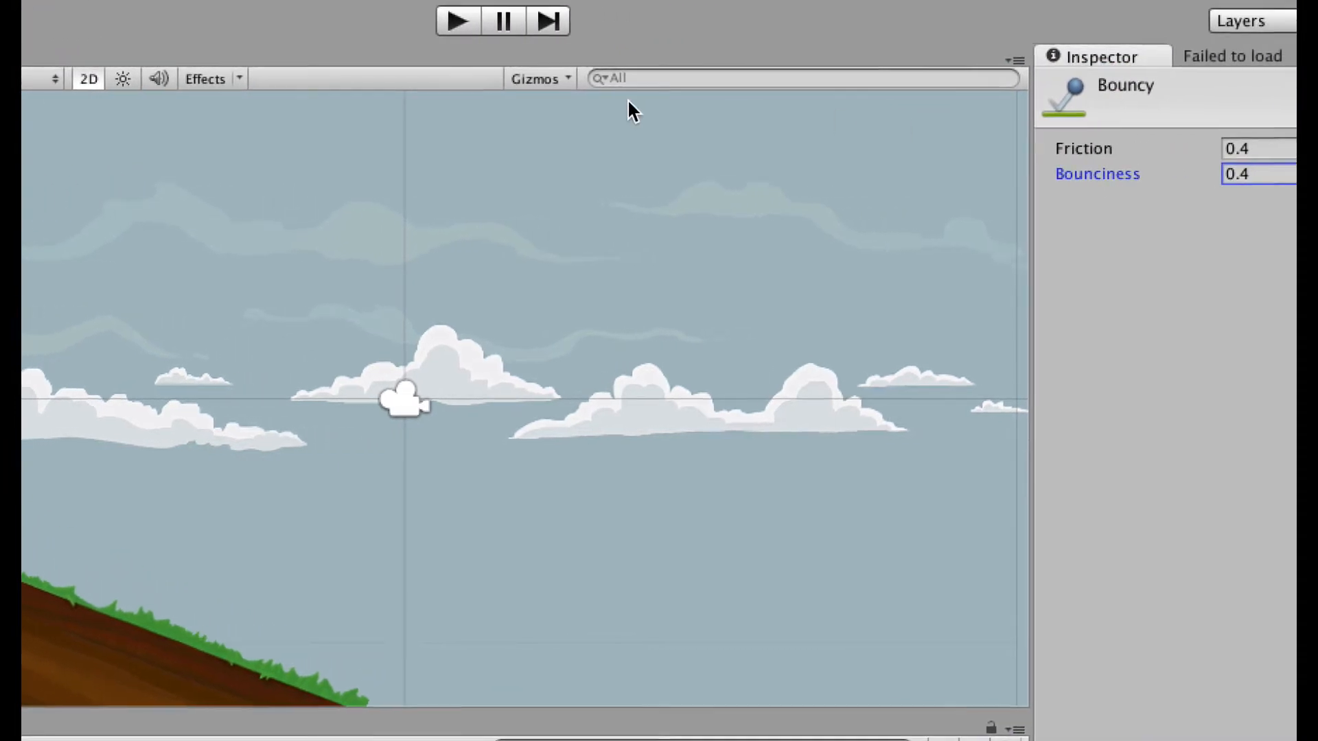
click(446, 22)
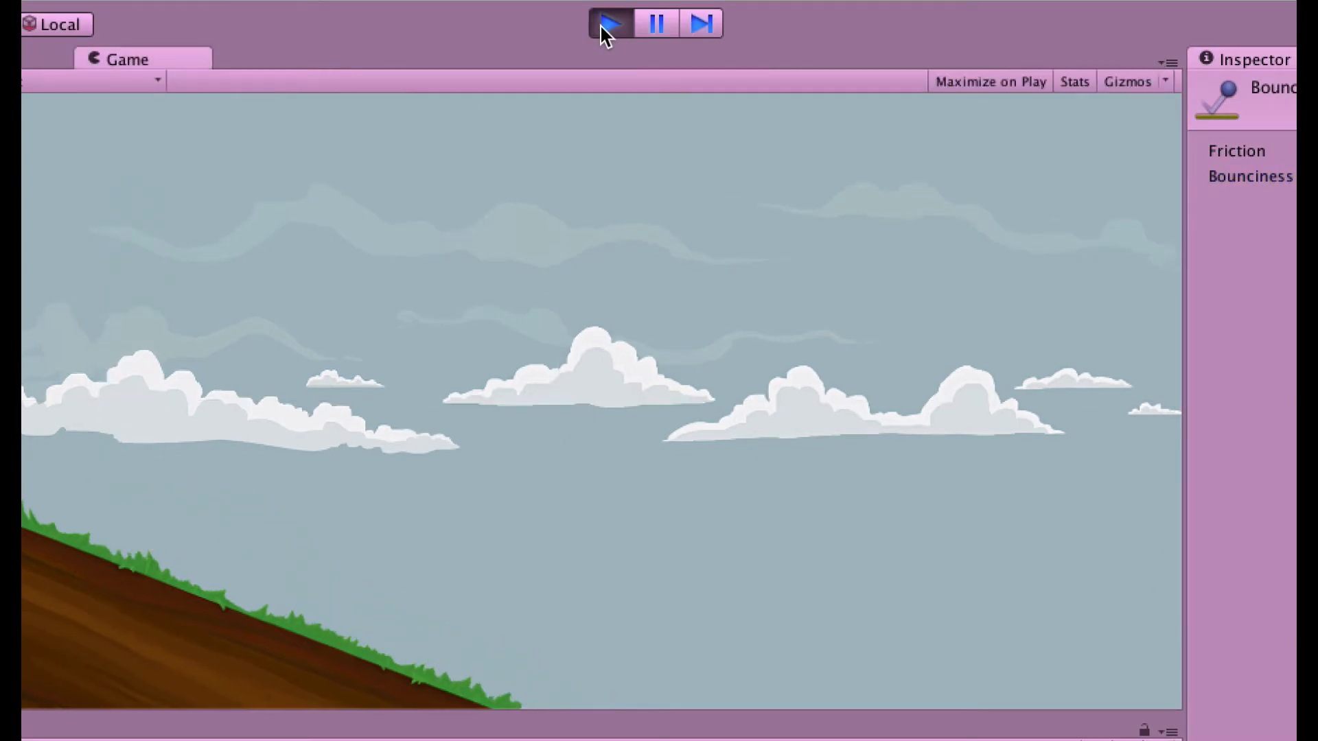
click(607, 24)
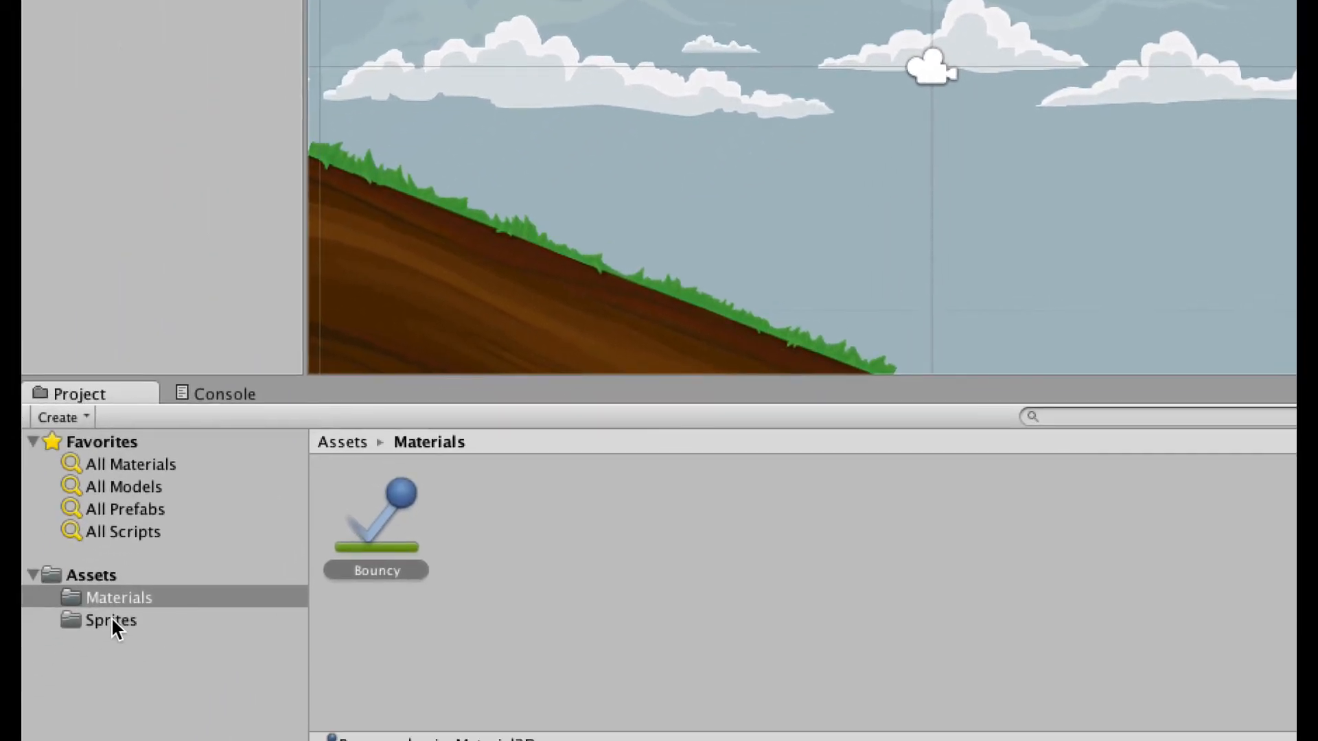
Open the Sprites folder and start dragging PlankSprite into the scene.
click(111, 620)
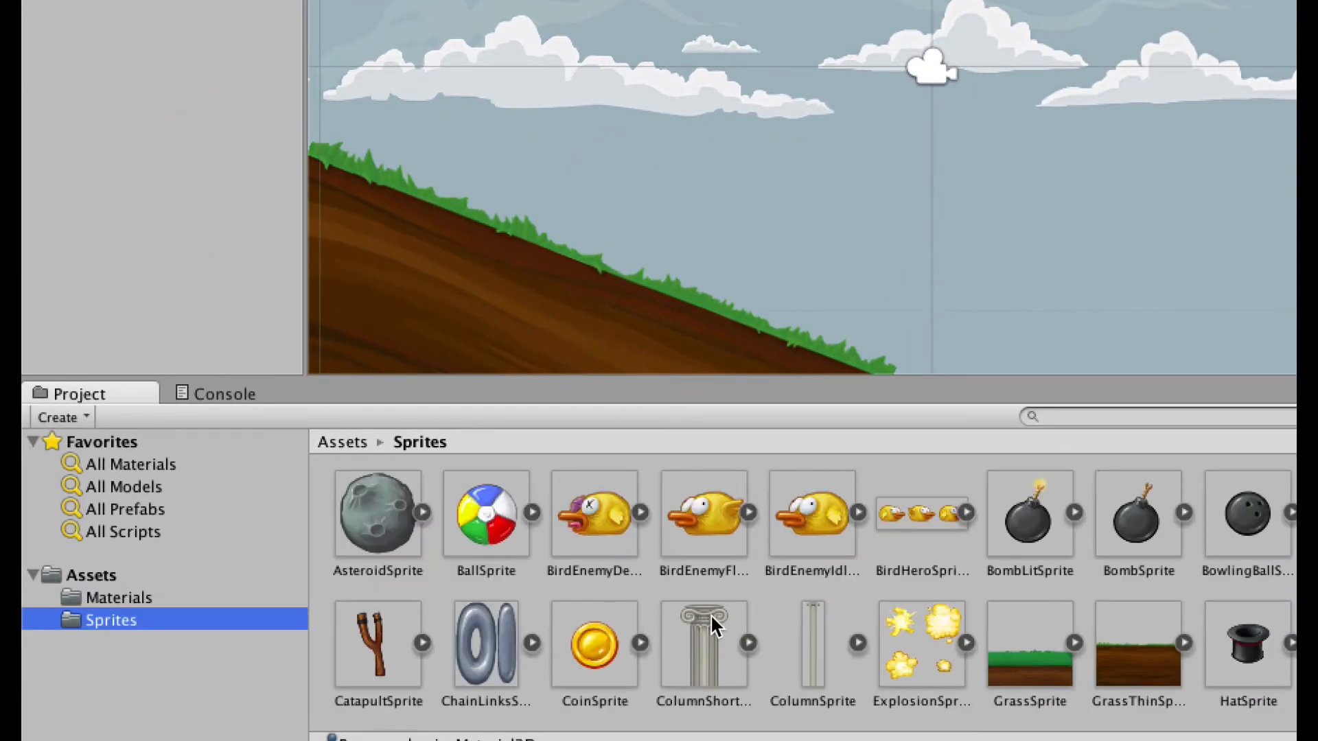
scroll(743, 614, down, 8)
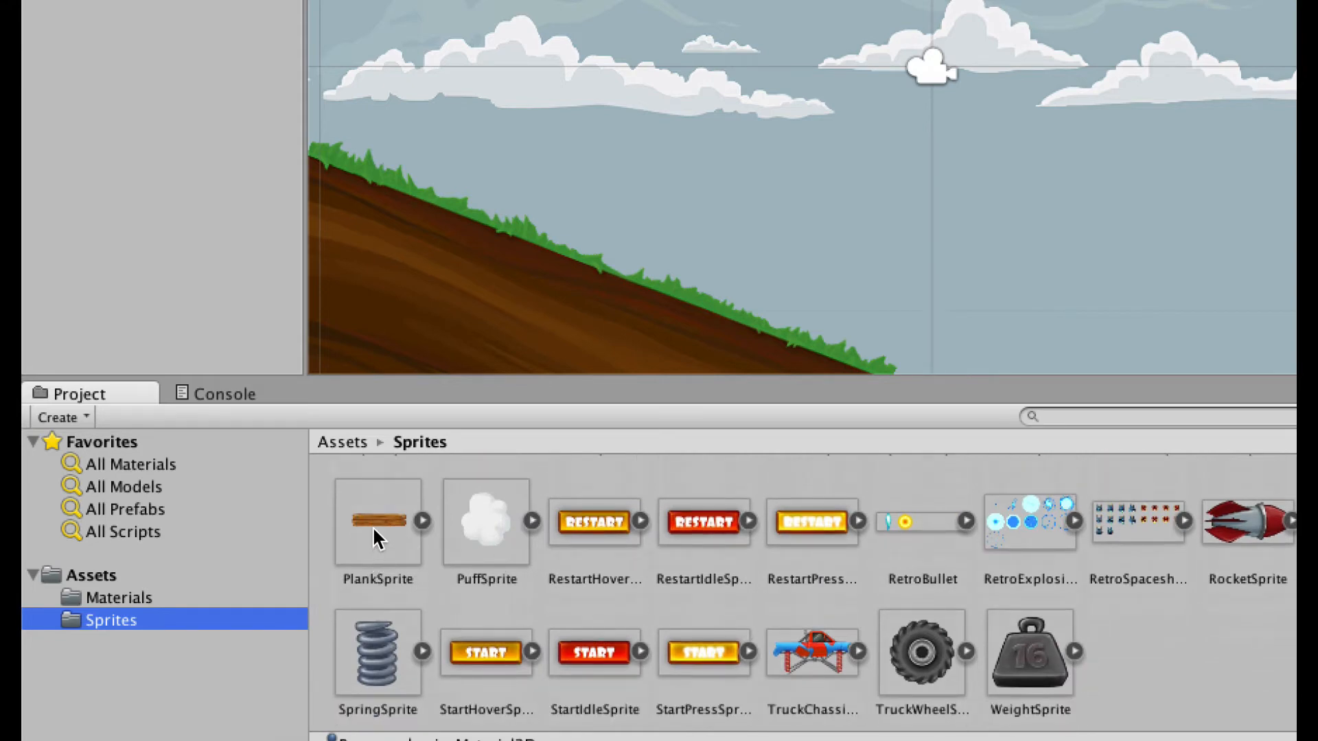
drag(371, 521, 595, 0)
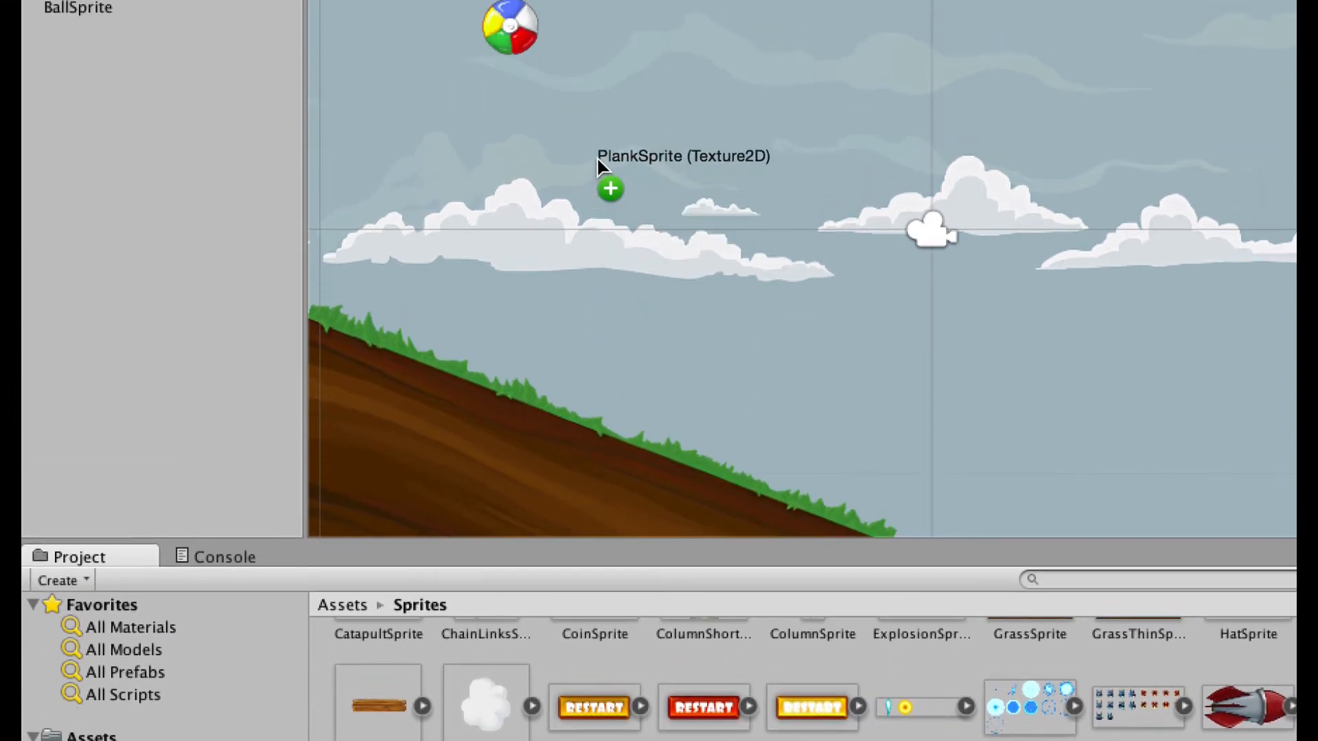
Place a plank below the ball, tilt it slightly counter-clockwise, and nudge it down-left.
drag(595, 157, 602, 155)
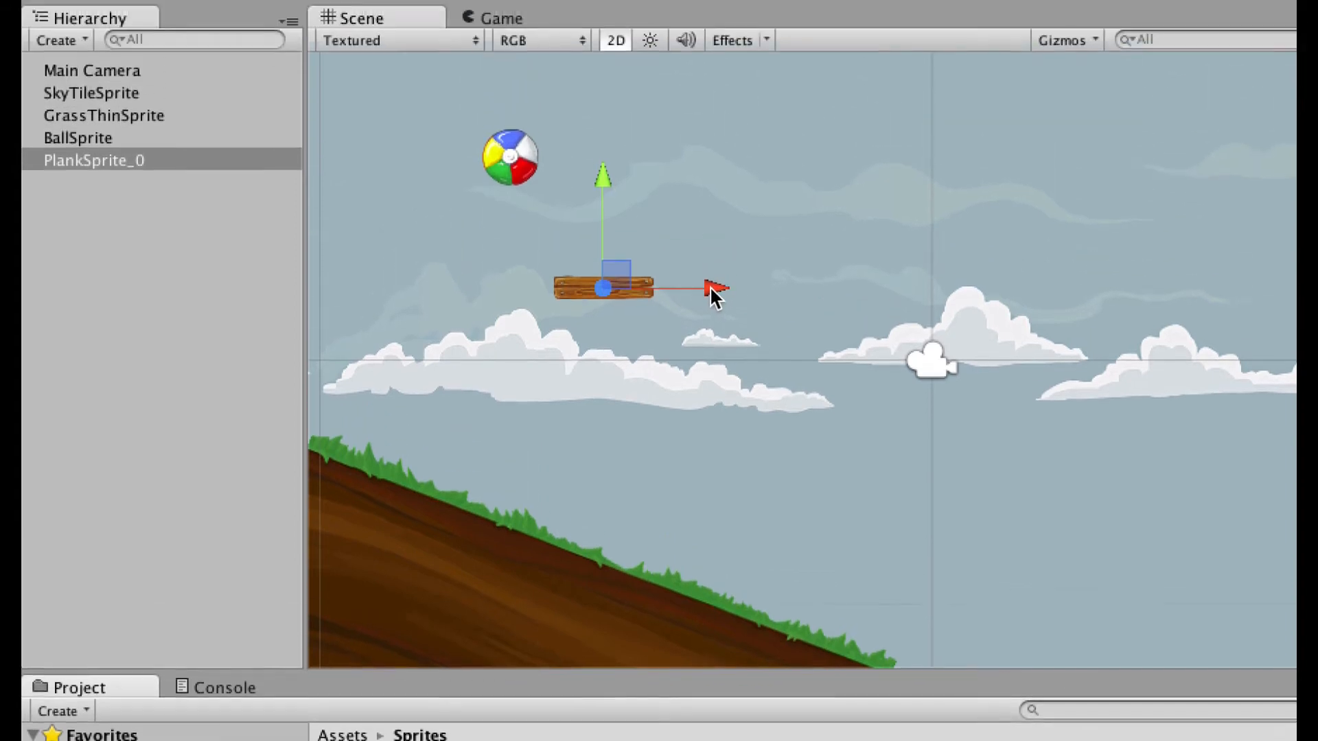
drag(714, 158, 757, 159)
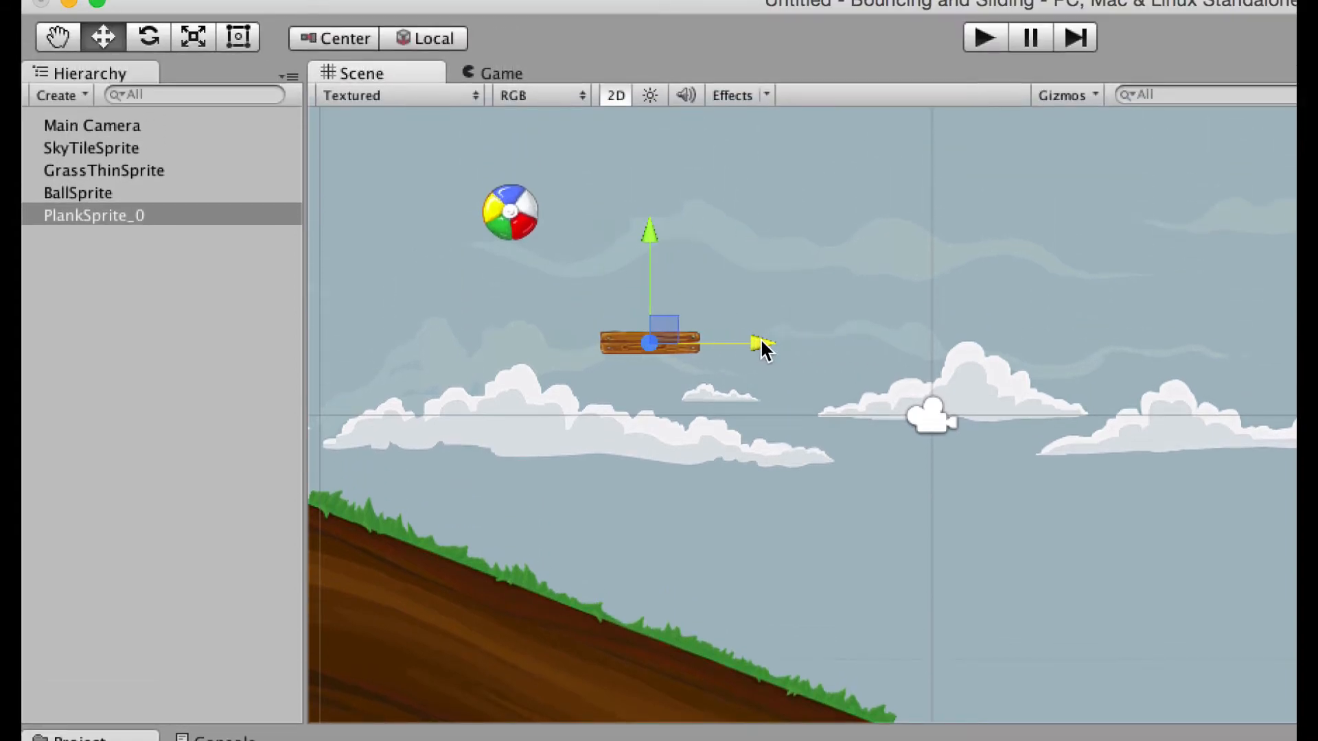
click(149, 38)
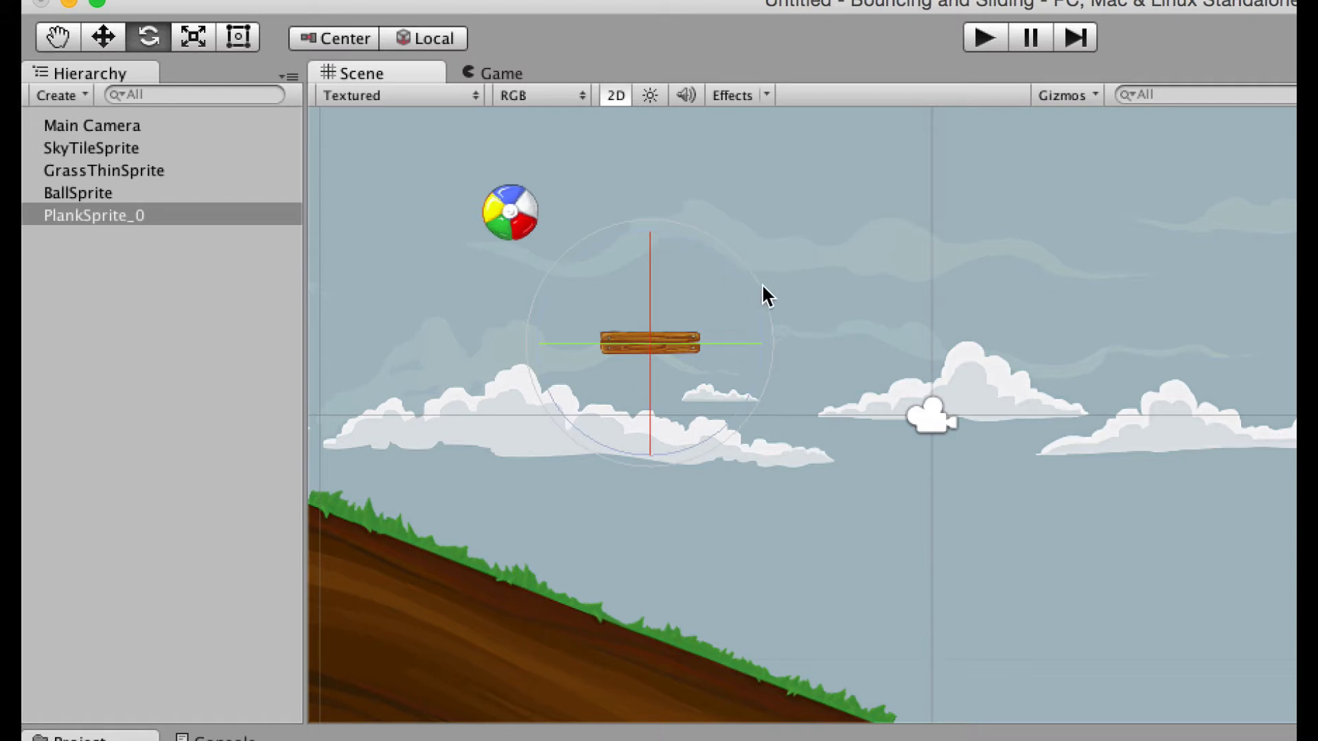
drag(762, 285, 744, 205)
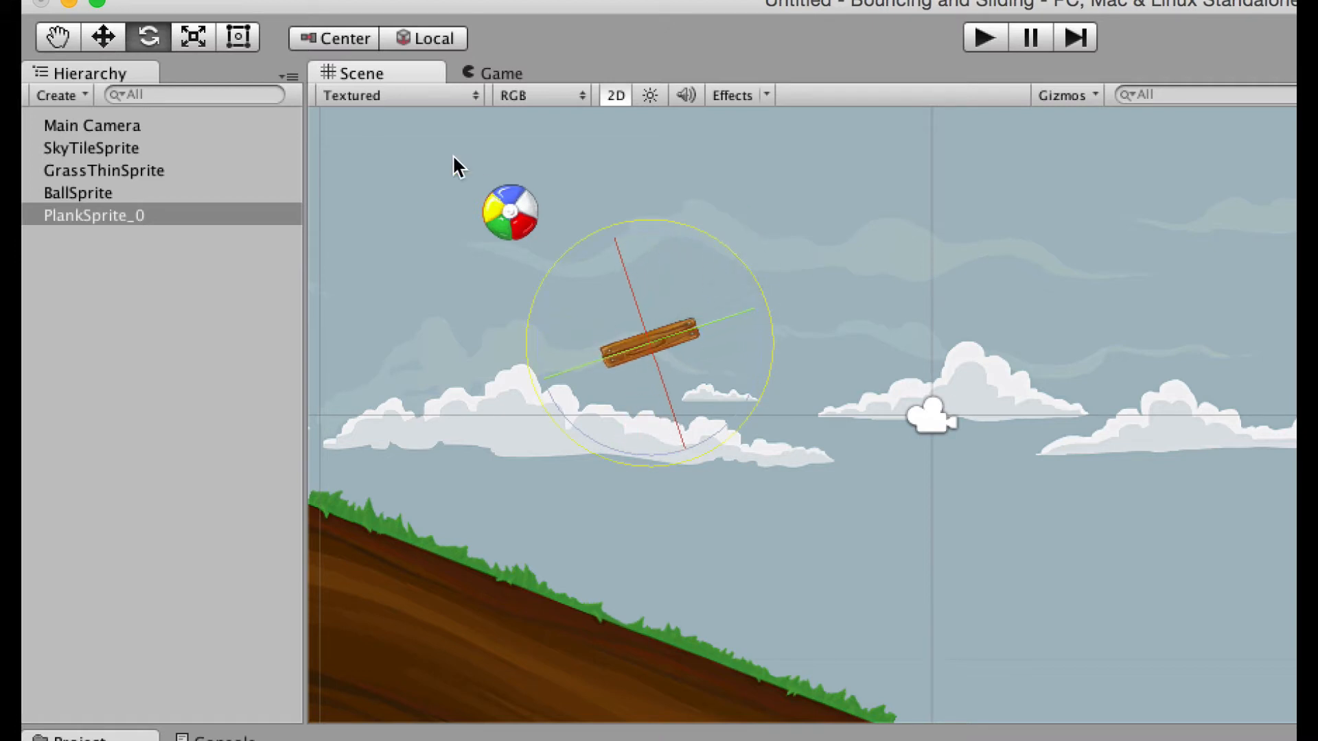
click(102, 38)
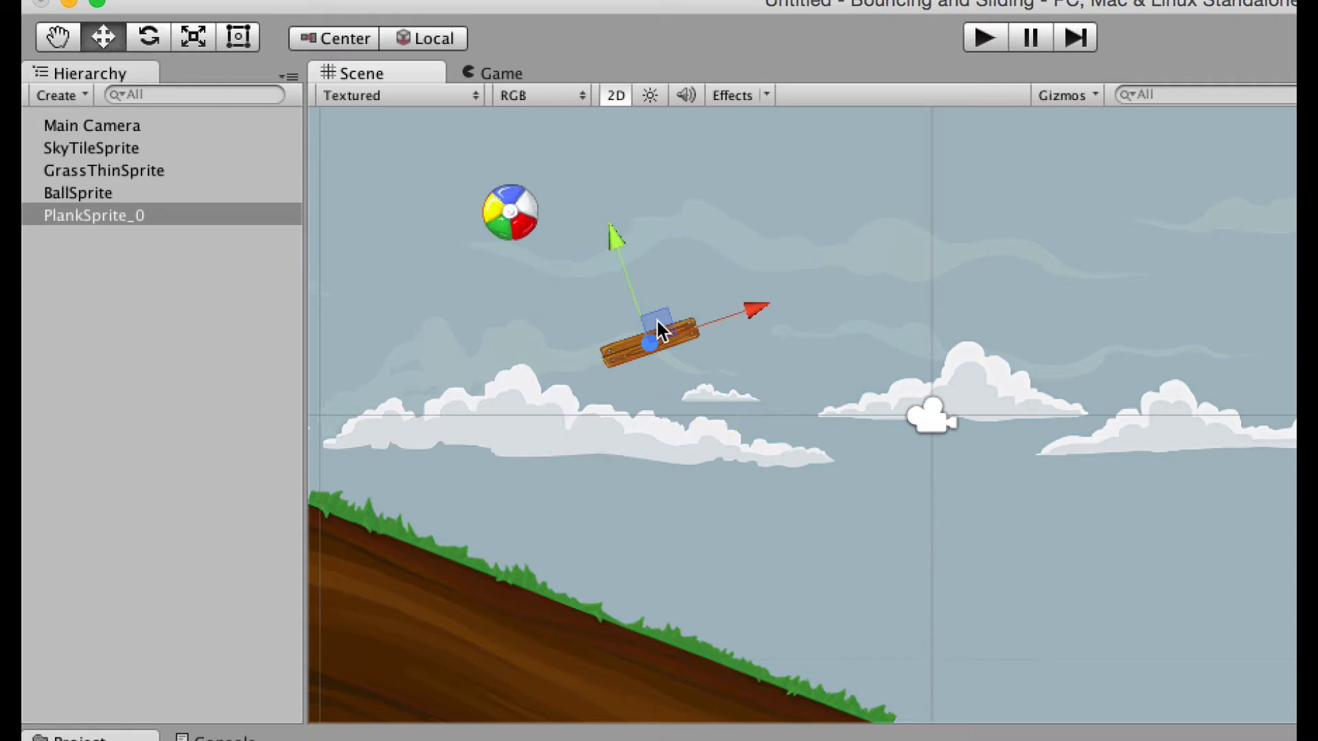
drag(656, 318, 657, 347)
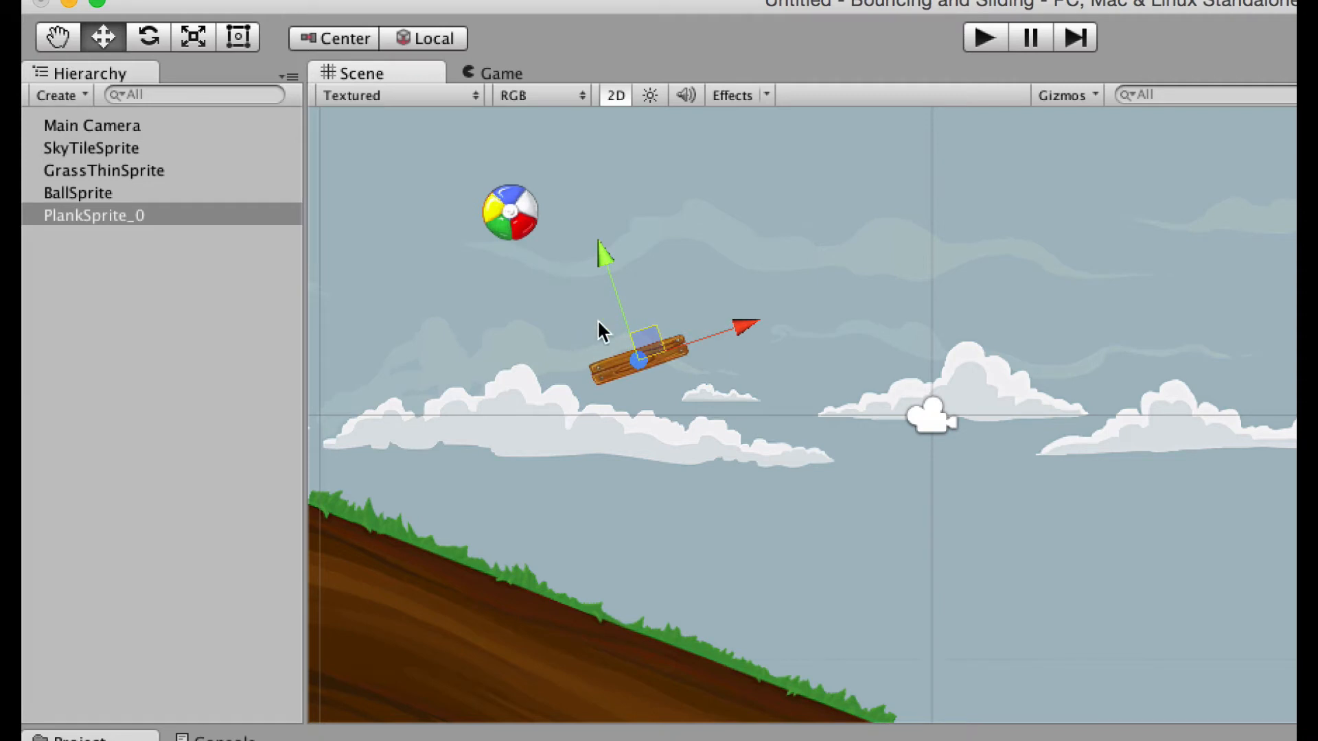
click(217, 192)
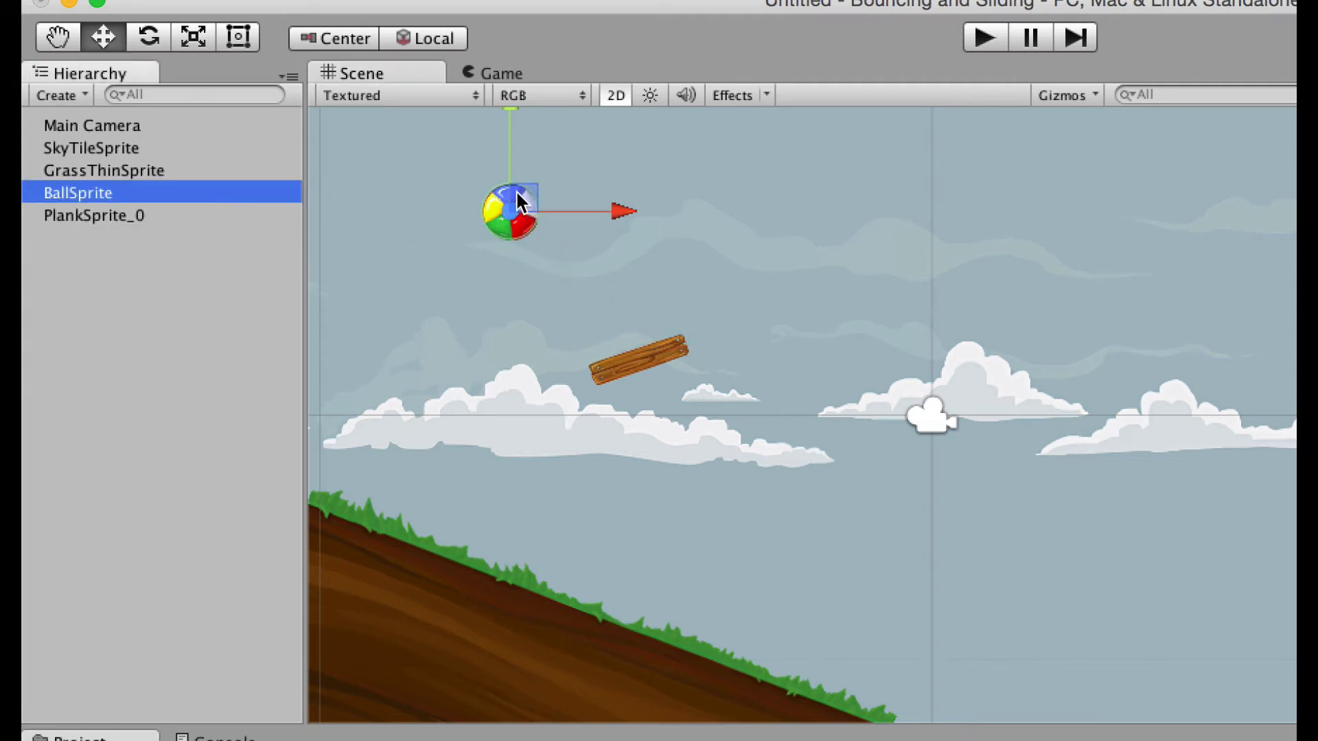
Move the ball right to sit directly above the plank and test the drop.
drag(517, 192, 663, 233)
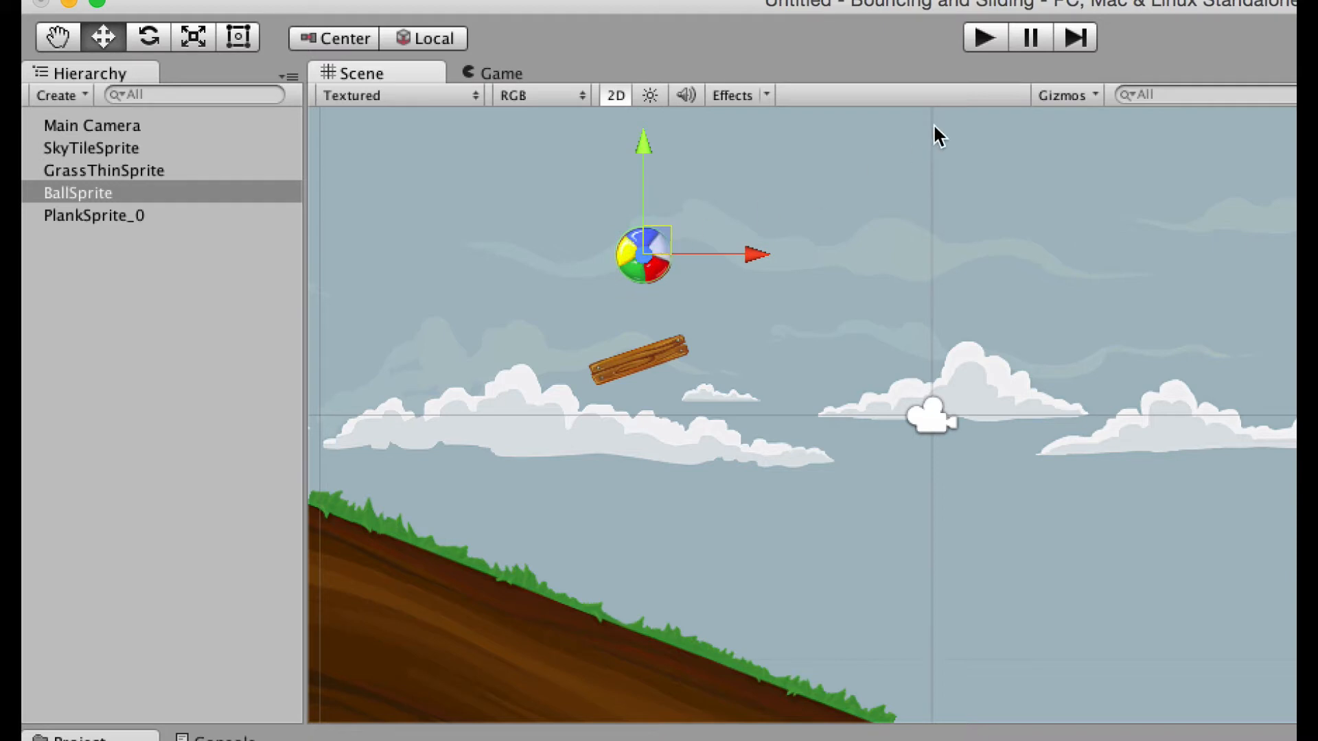
click(983, 37)
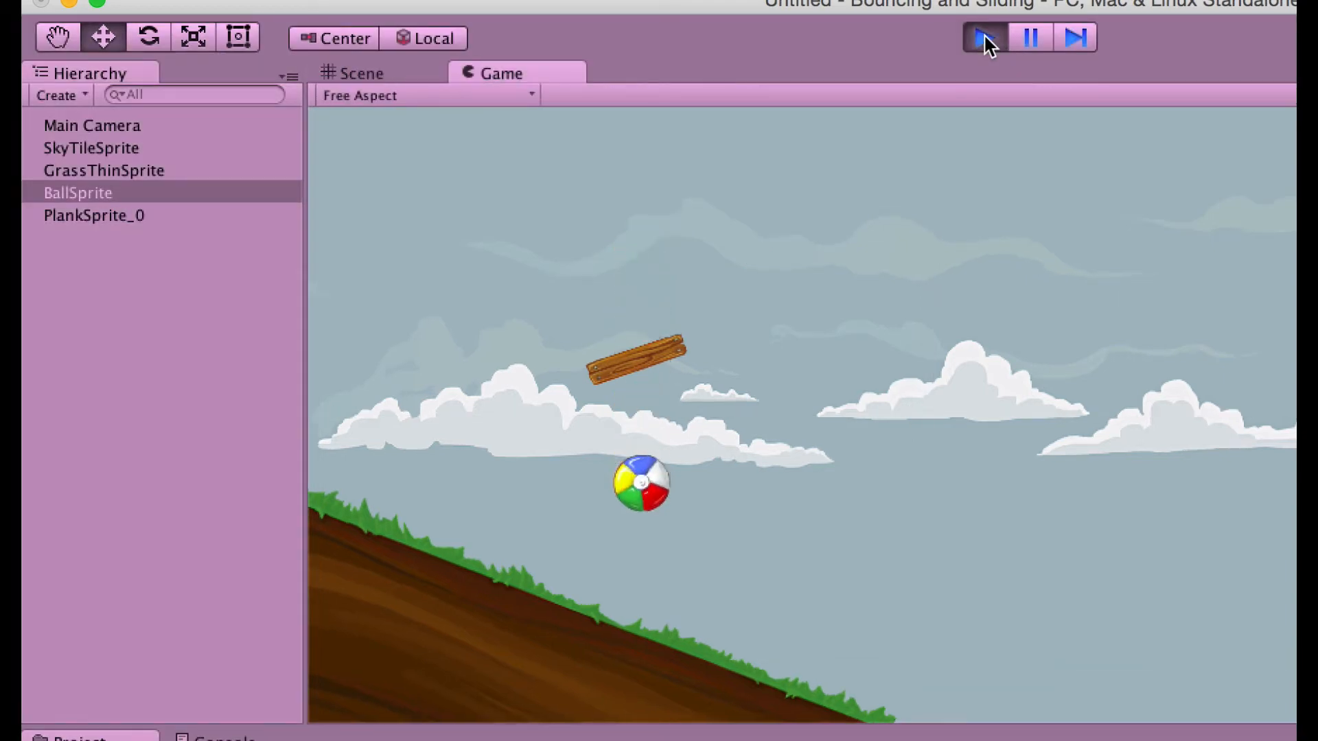
click(985, 37)
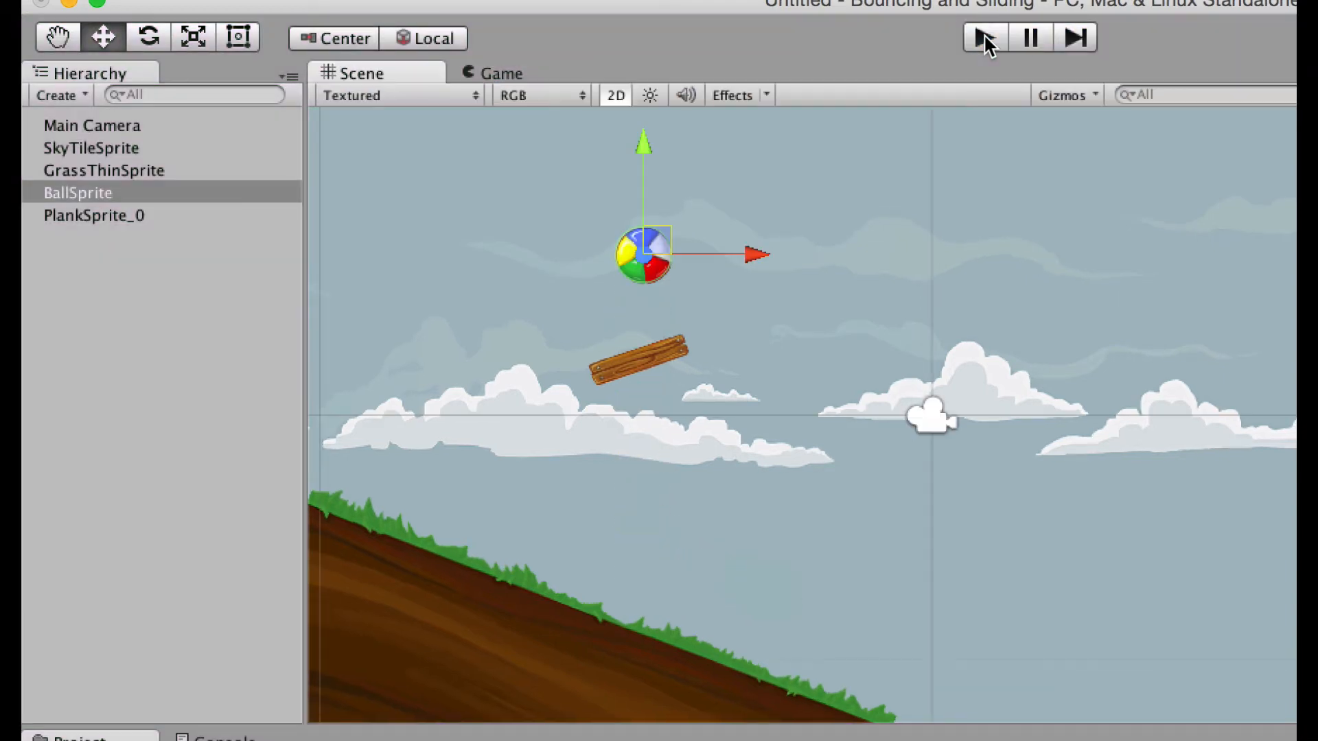
click(639, 363)
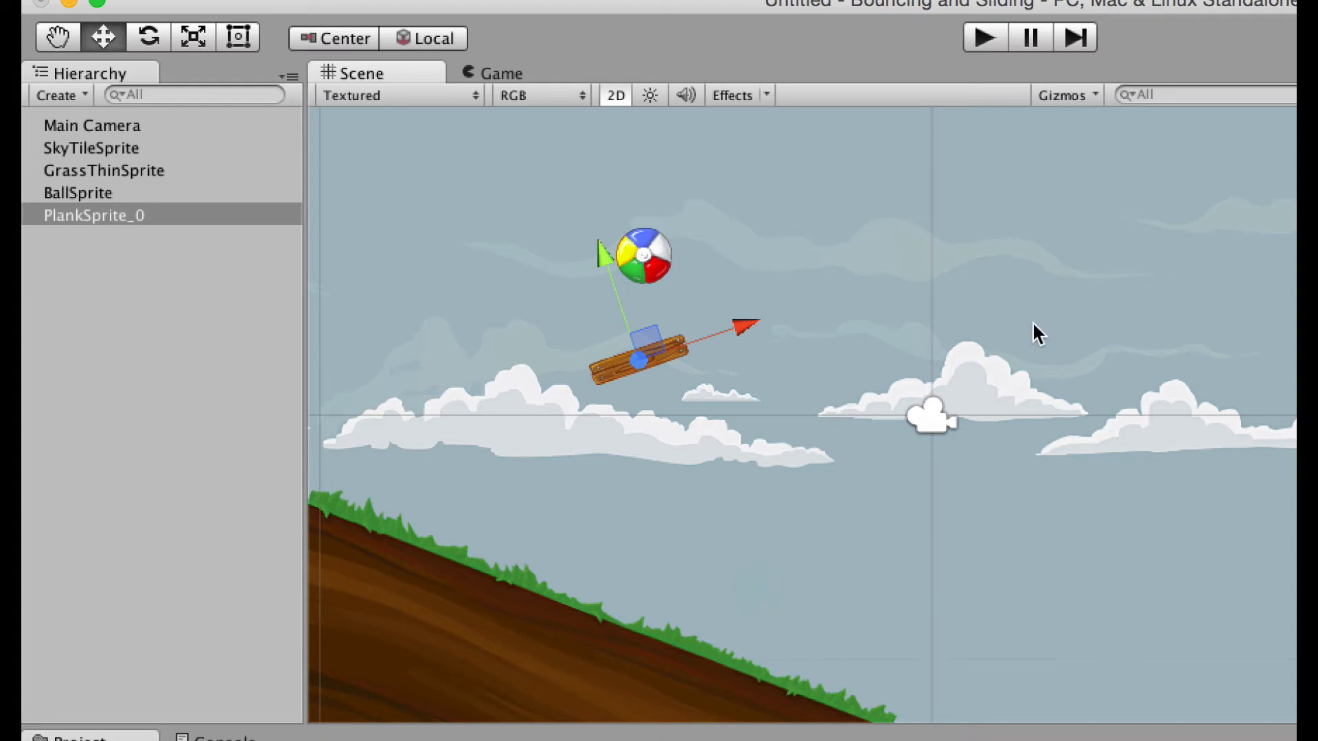
Add a Box Collider 2D to PlankSprite_0 and trim its size to 1.58 by 0.32.
click(1249, 442)
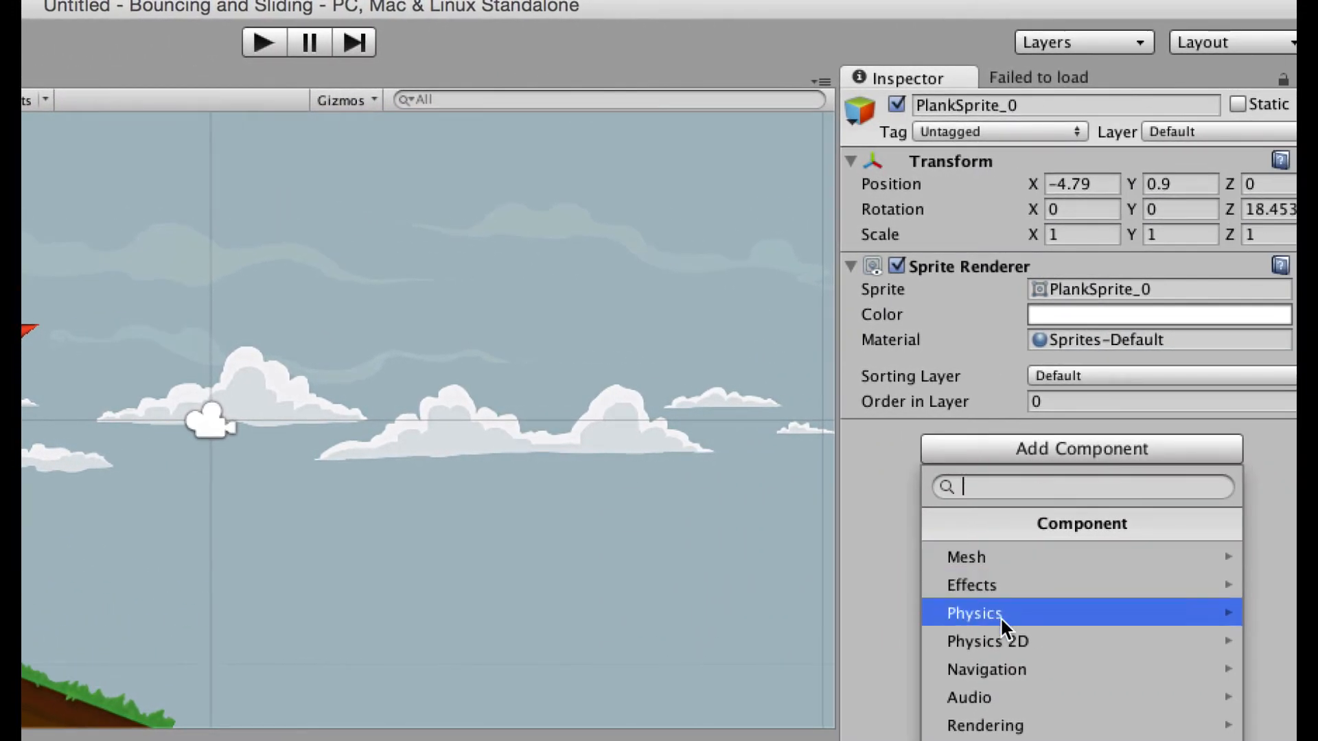
click(1143, 640)
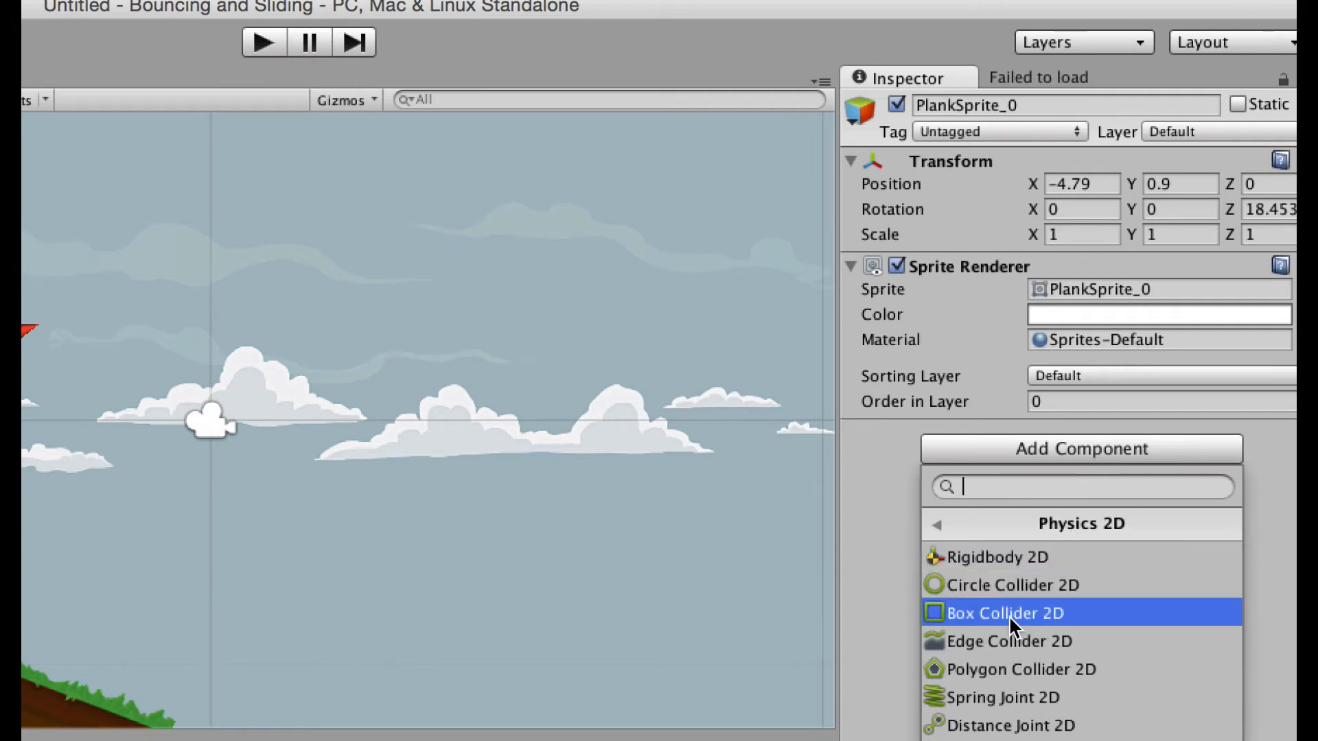
click(1007, 613)
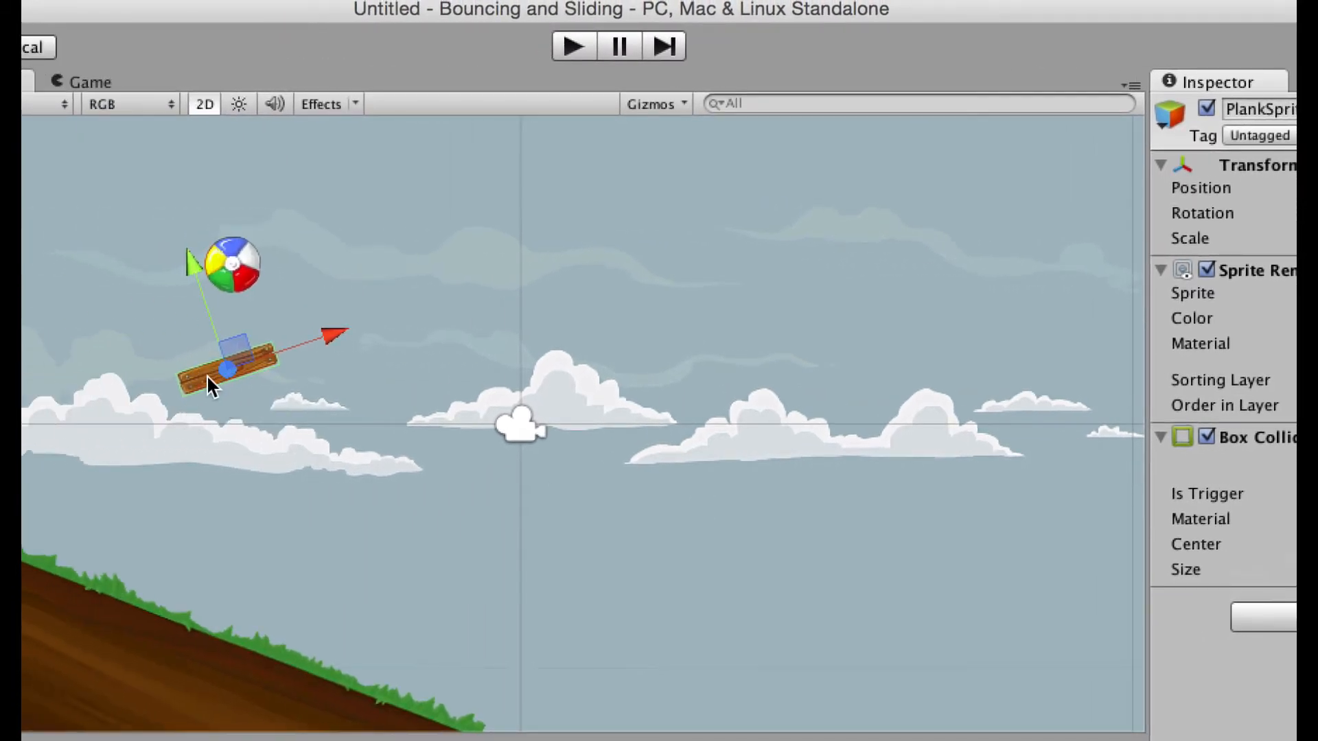
key(f)
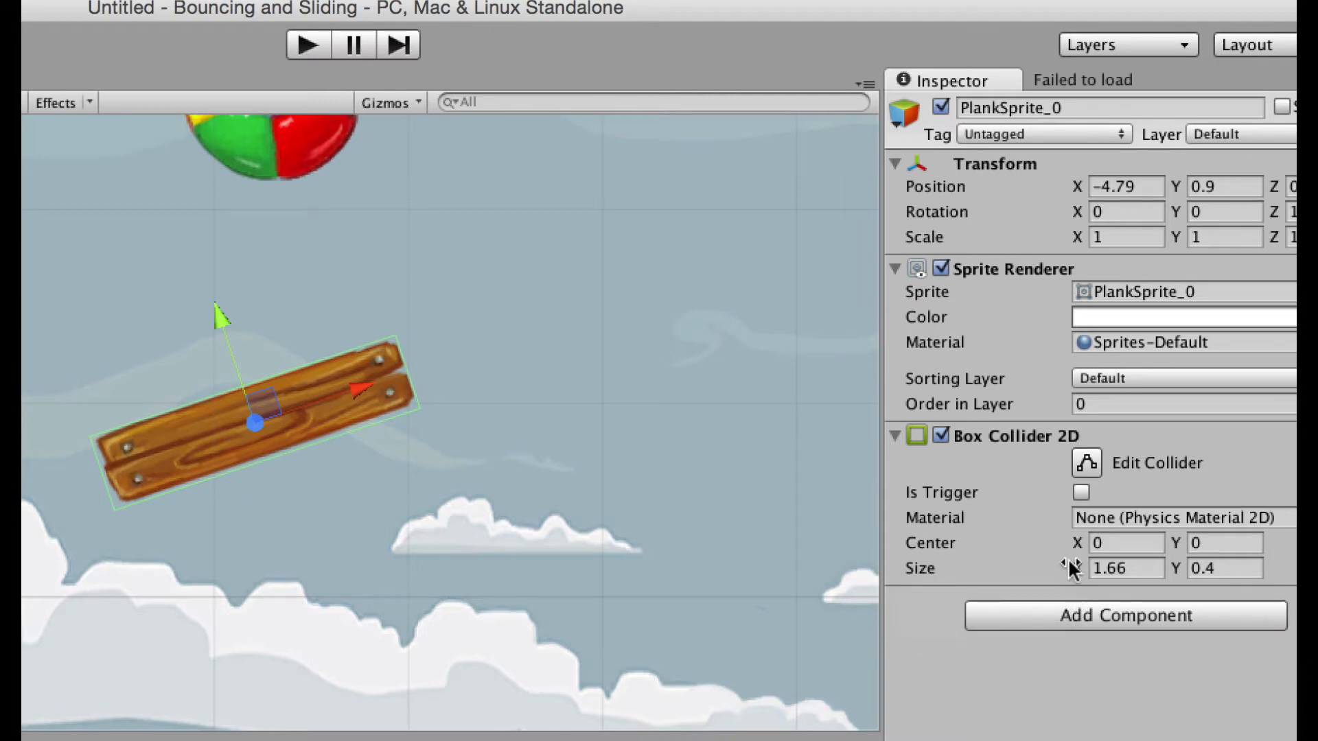
mouse_move(1072, 570)
mouse_down()
mouse_move(1013, 570)
mouse_move(1100, 548)
mouse_move(1064, 550)
mouse_up()
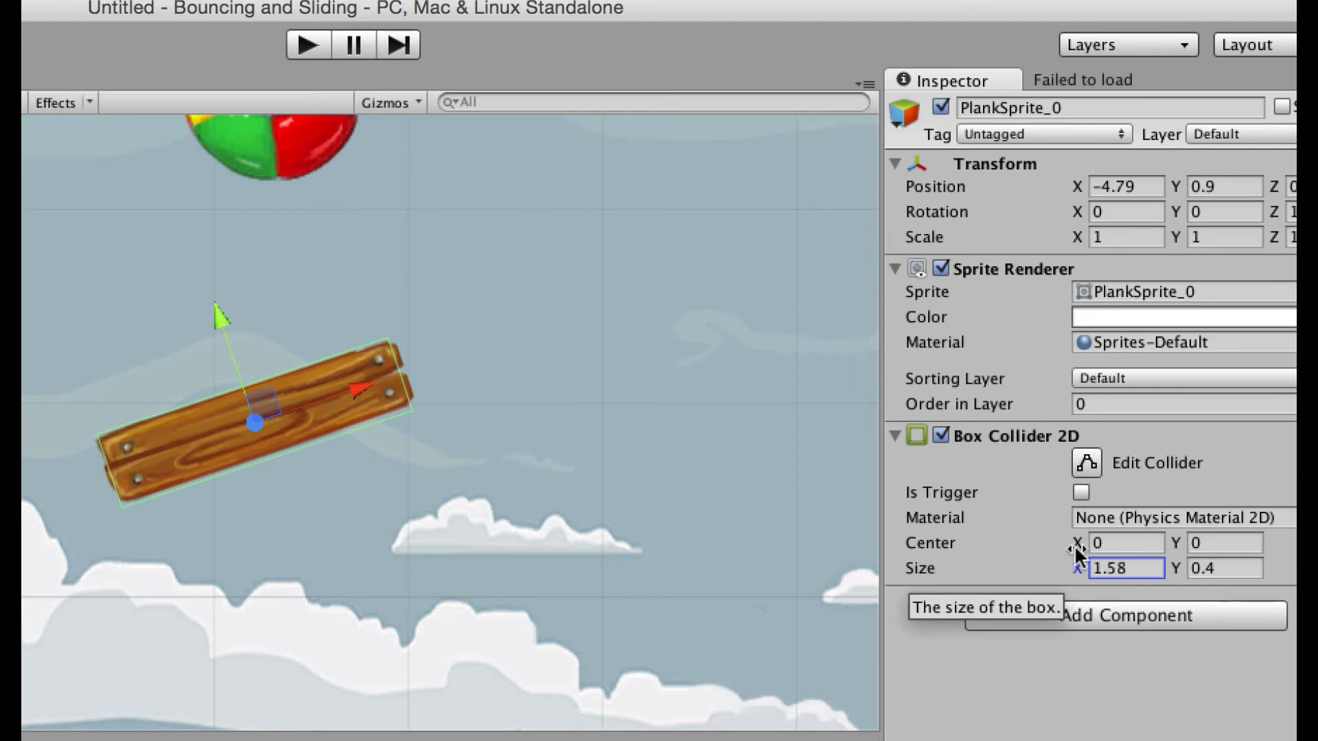
mouse_move(1168, 564)
mouse_down()
mouse_move(1156, 564)
mouse_move(1177, 565)
mouse_up()
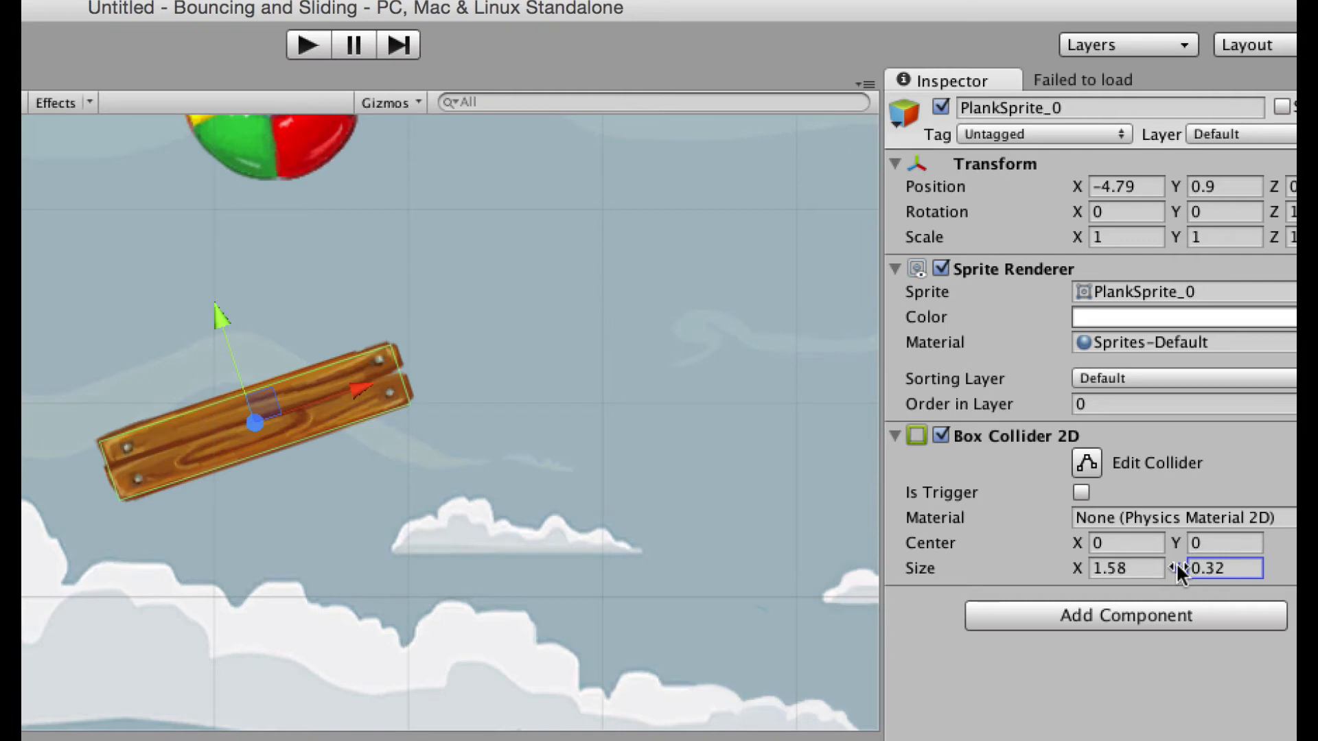
scroll(559, 506, down, 5)
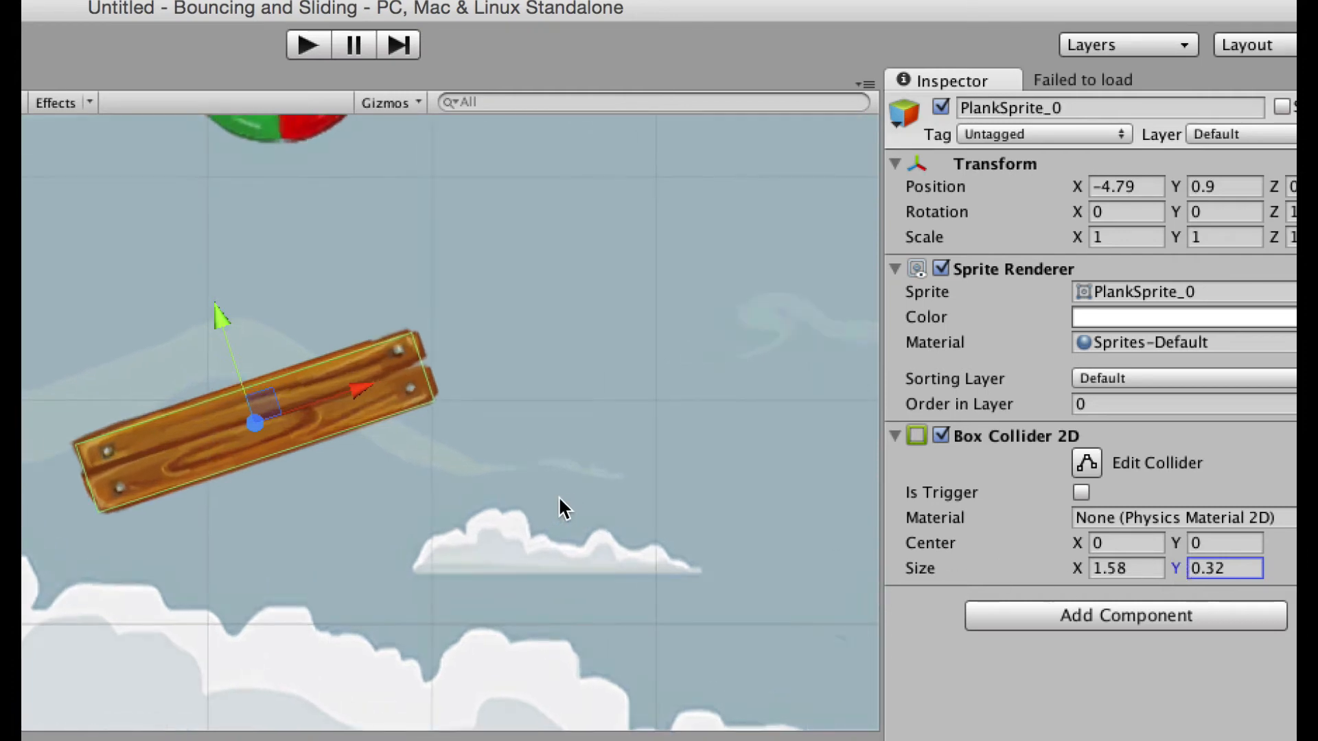
scroll(559, 501, down, 2)
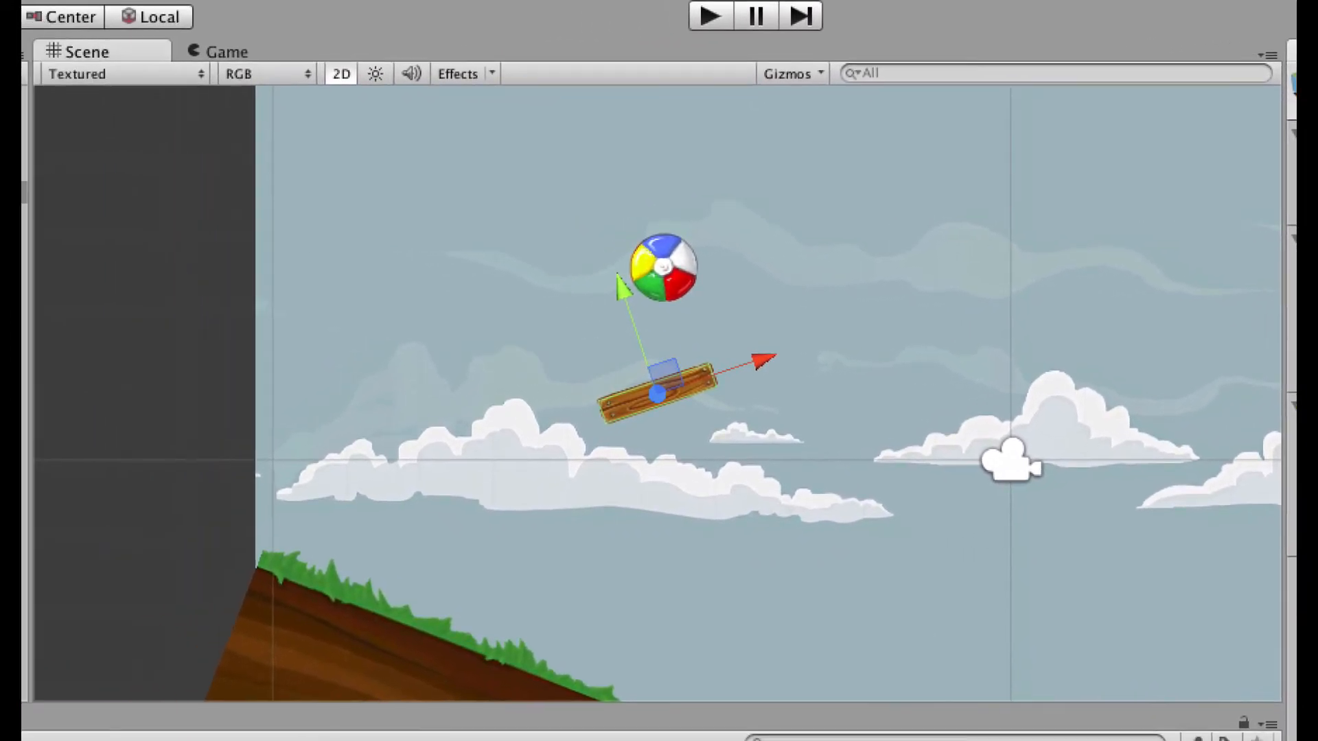
click(24, 126)
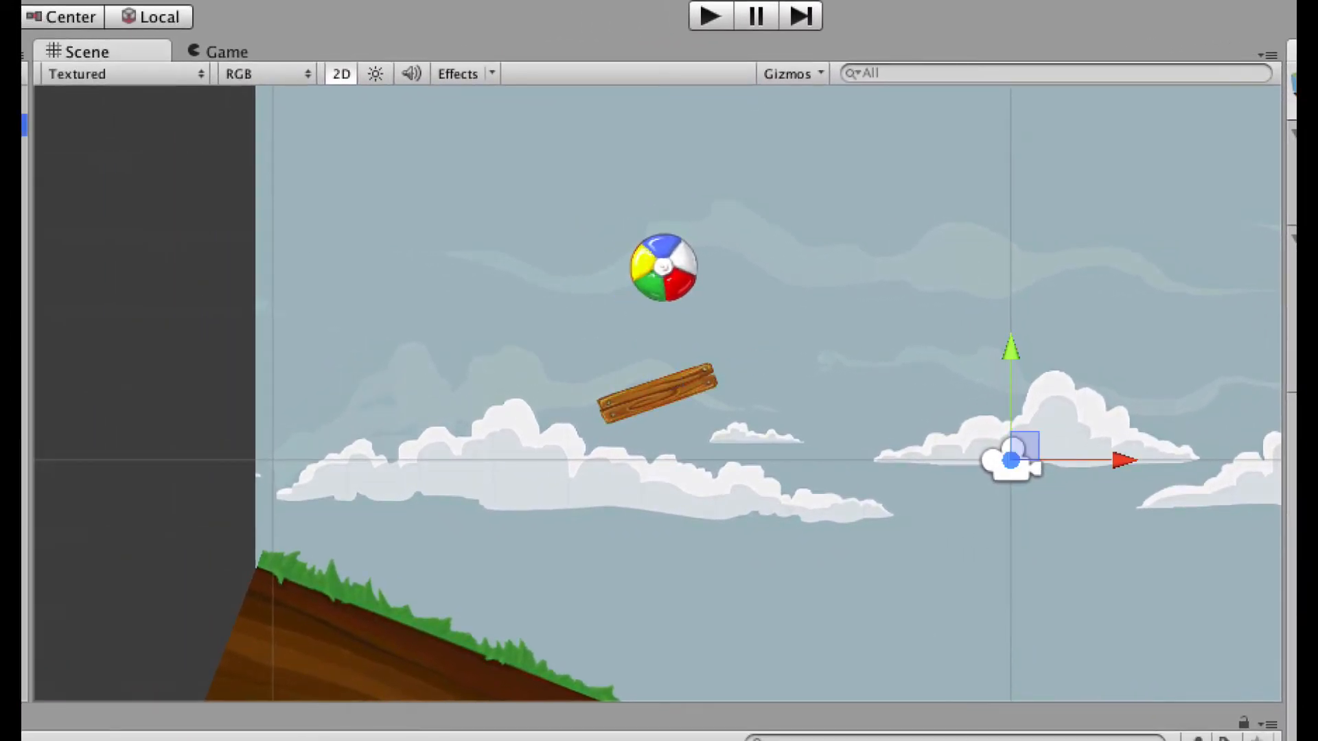
key(f)
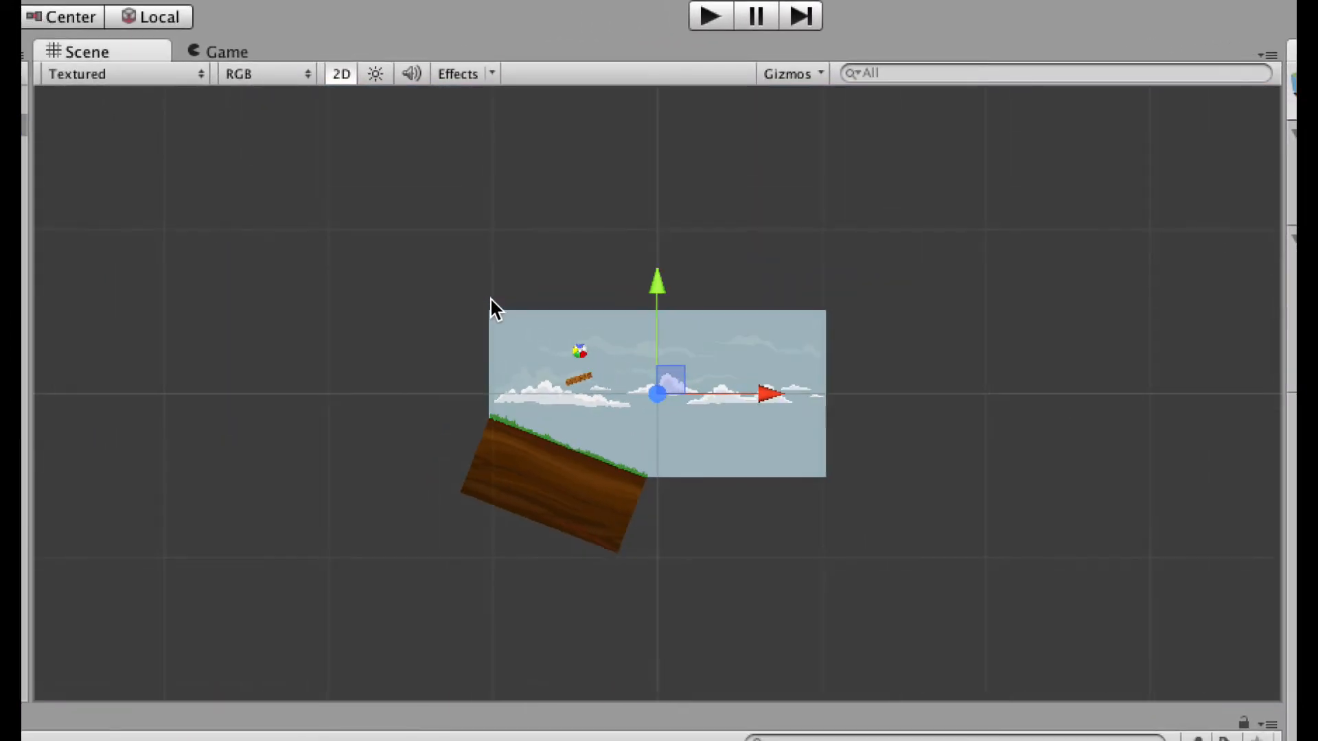
scroll(564, 404, down, 2)
scroll(569, 411, up, 5)
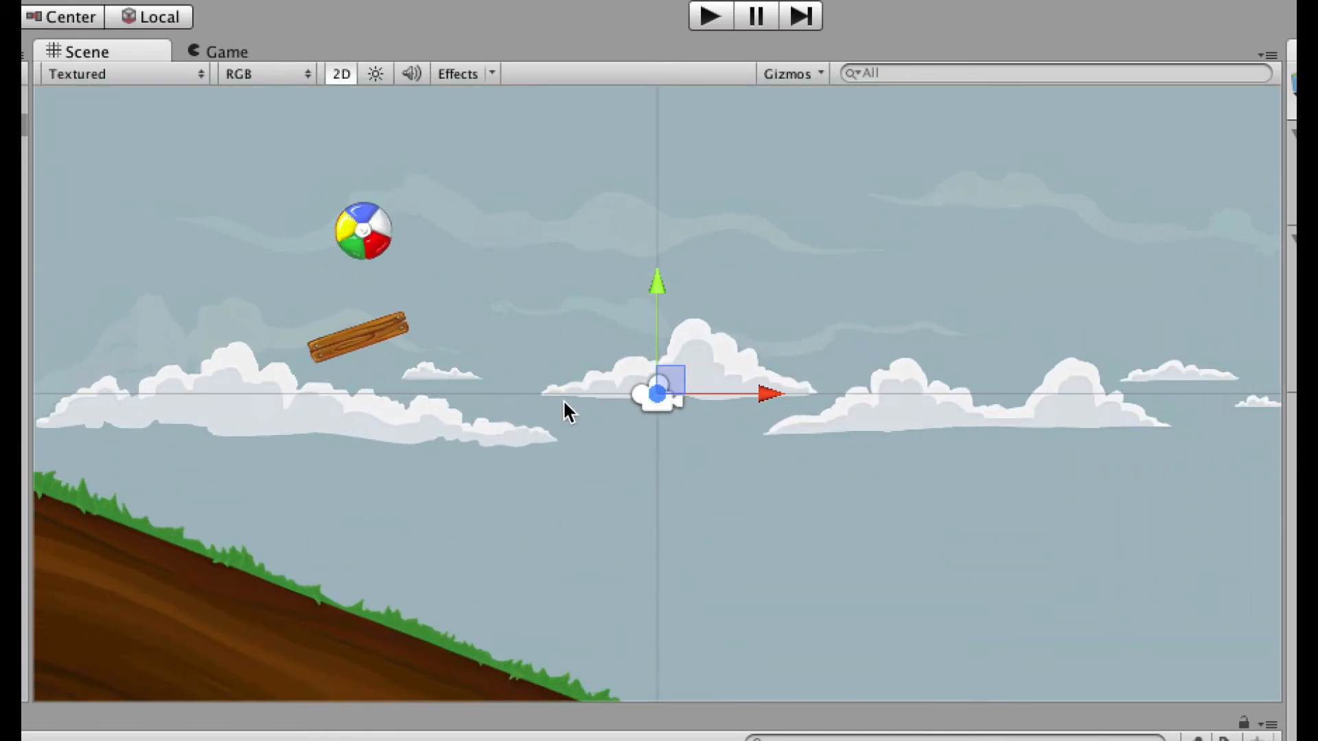
click(711, 18)
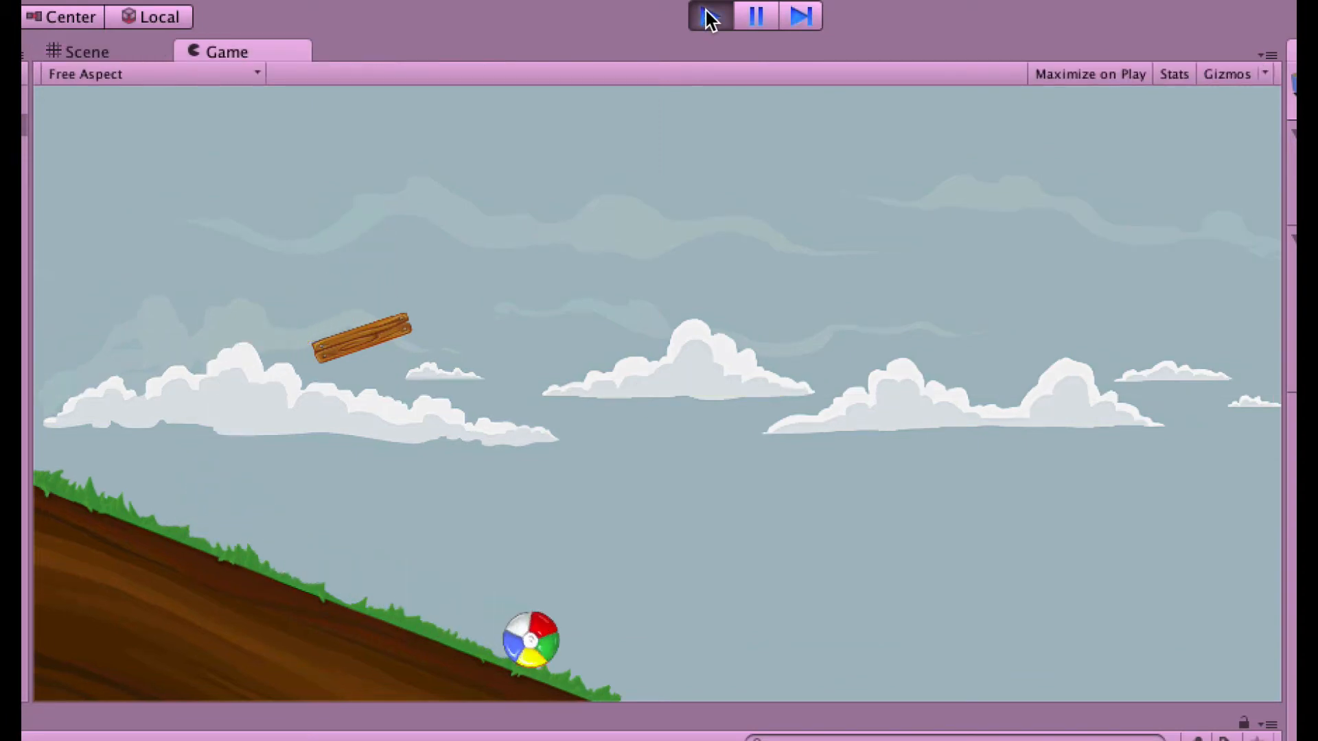
click(711, 19)
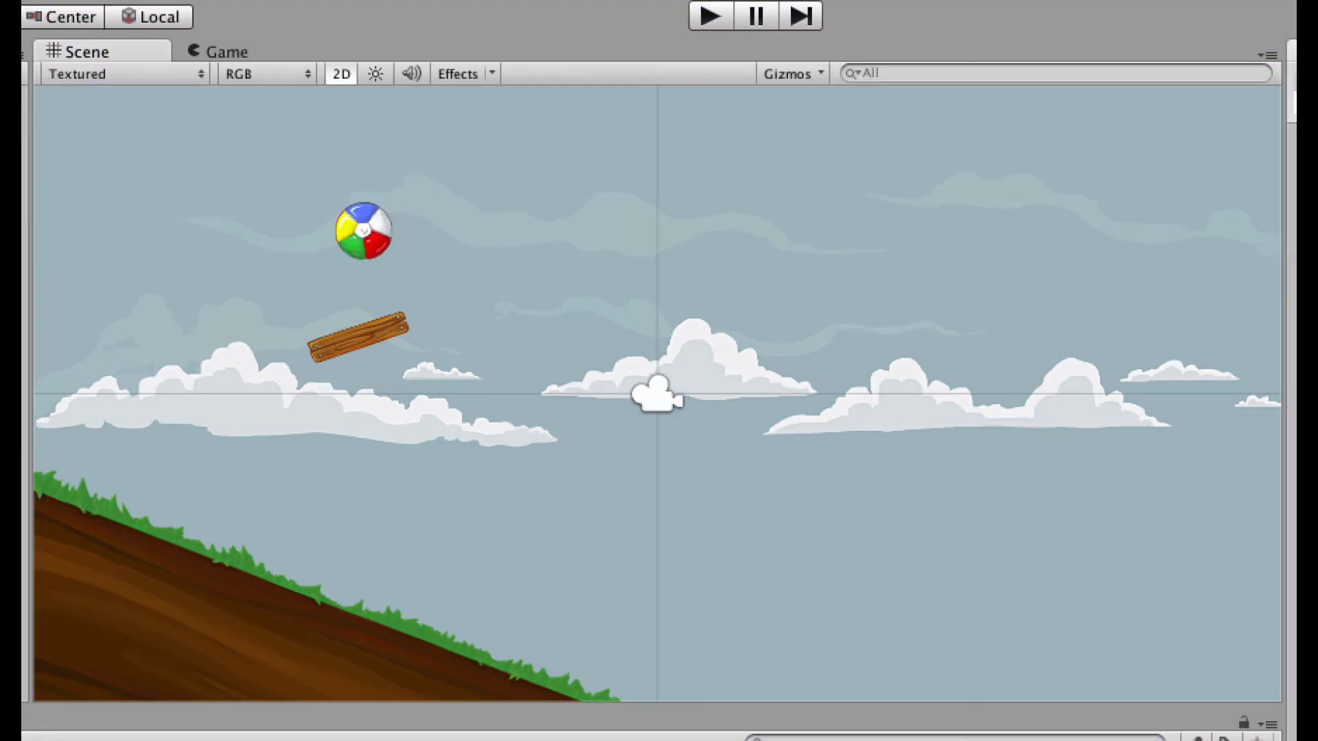
Drop a second plank sprite into the scene, then delete that extra PlankSprite_0 copy.
drag(508, 734, 500, 485)
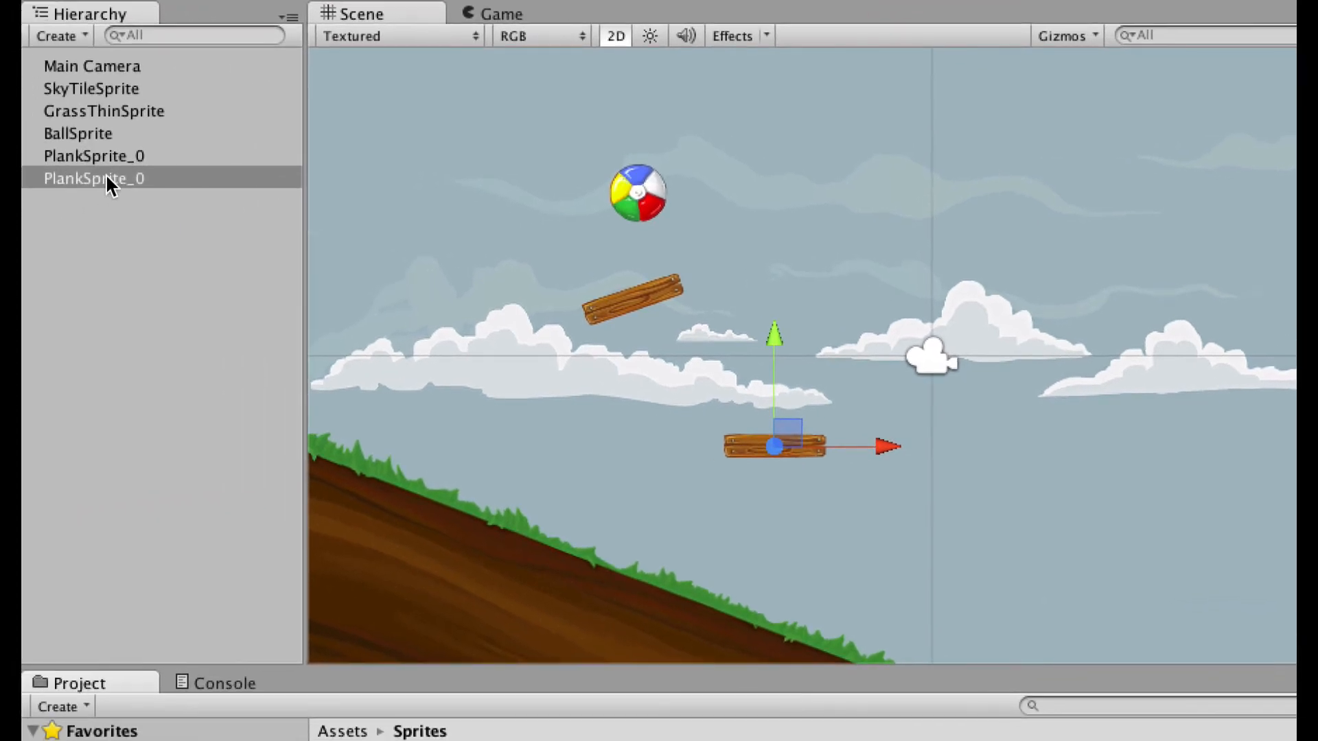
right_click(0, 216)
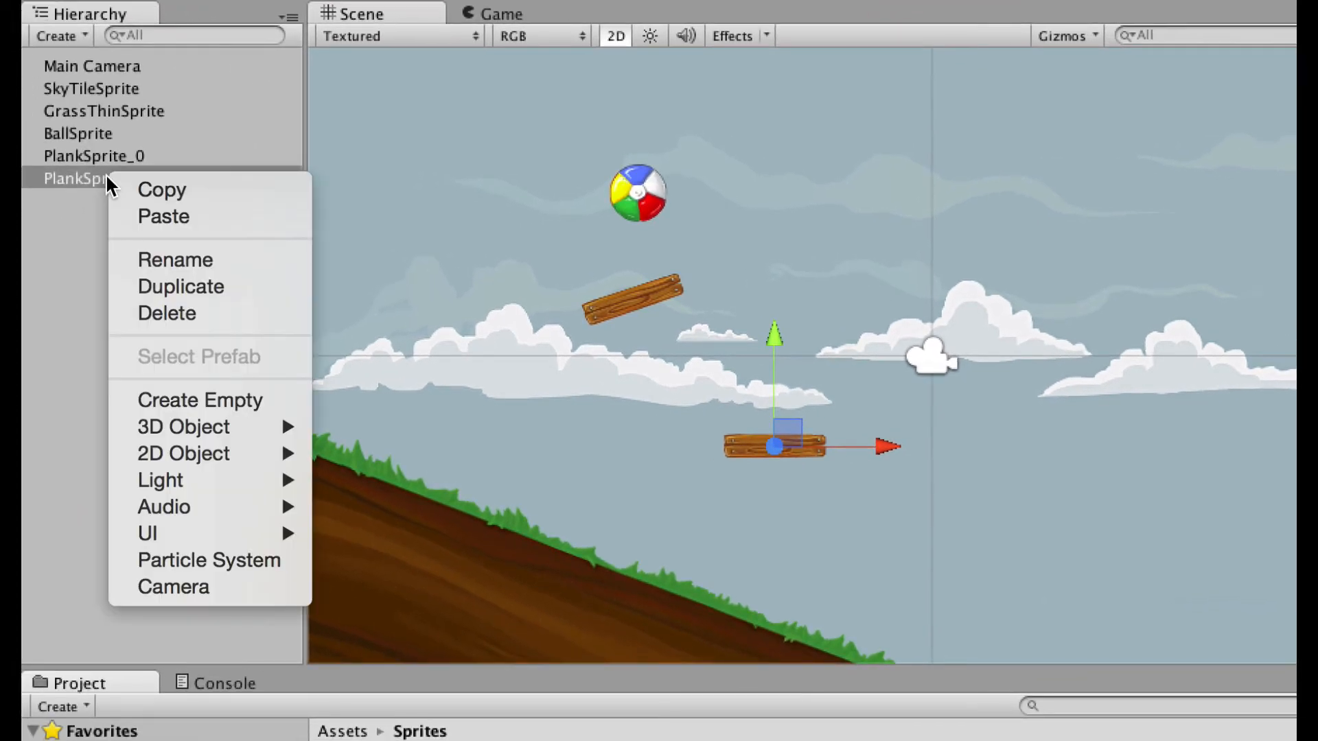
click(182, 313)
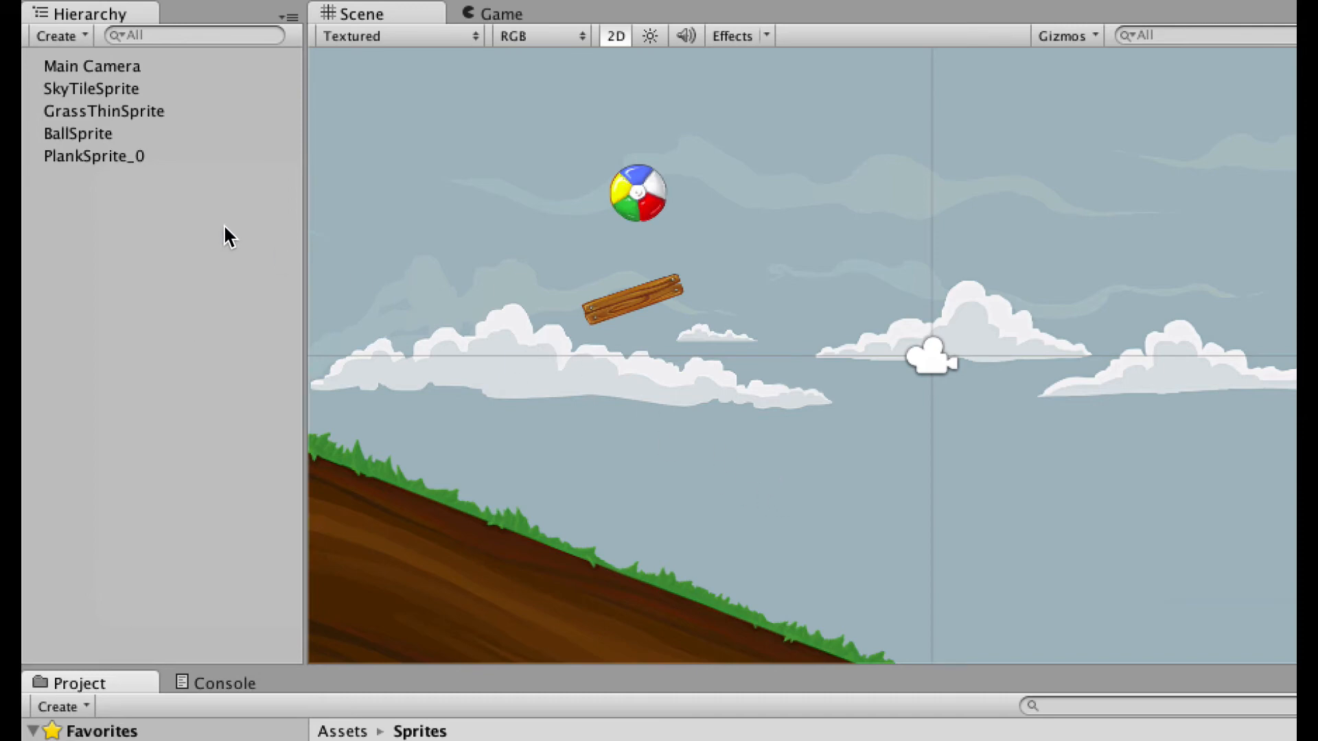
Rename the remaining plank object to Plank.
click(89, 158)
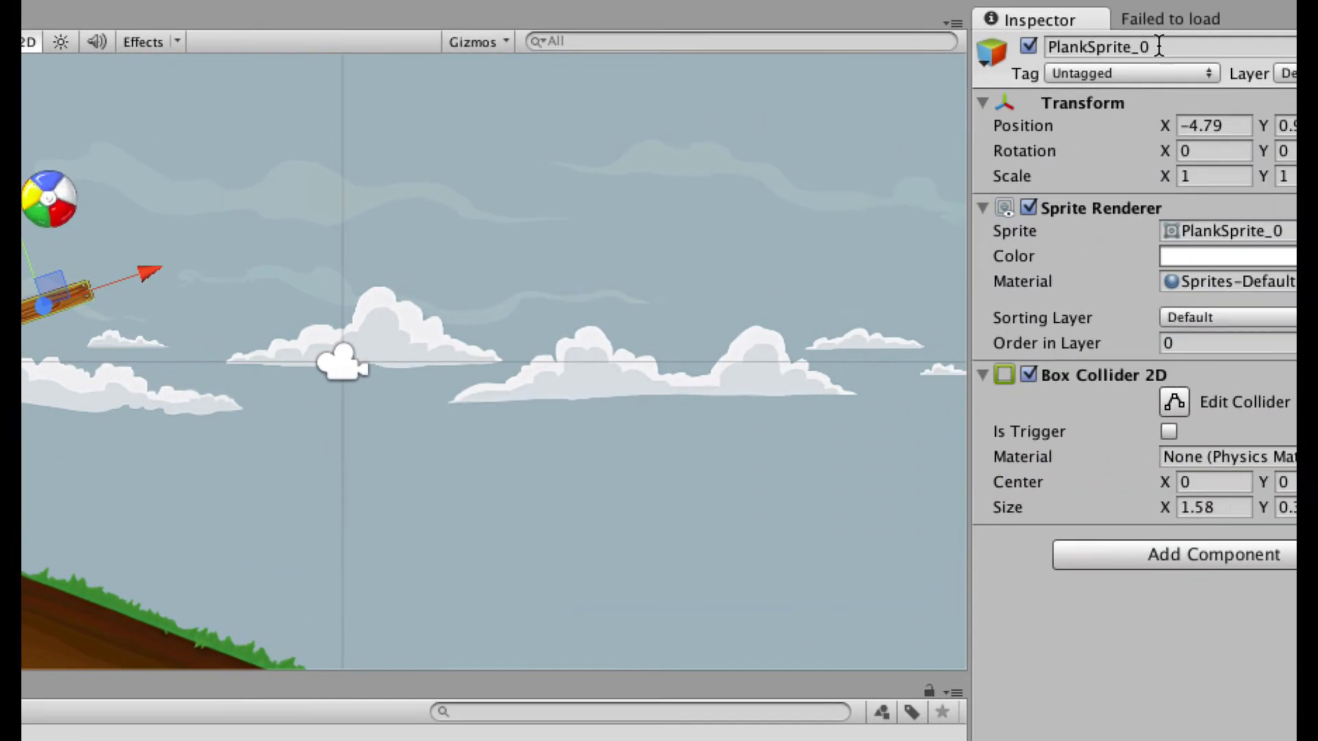
click(1317, 39)
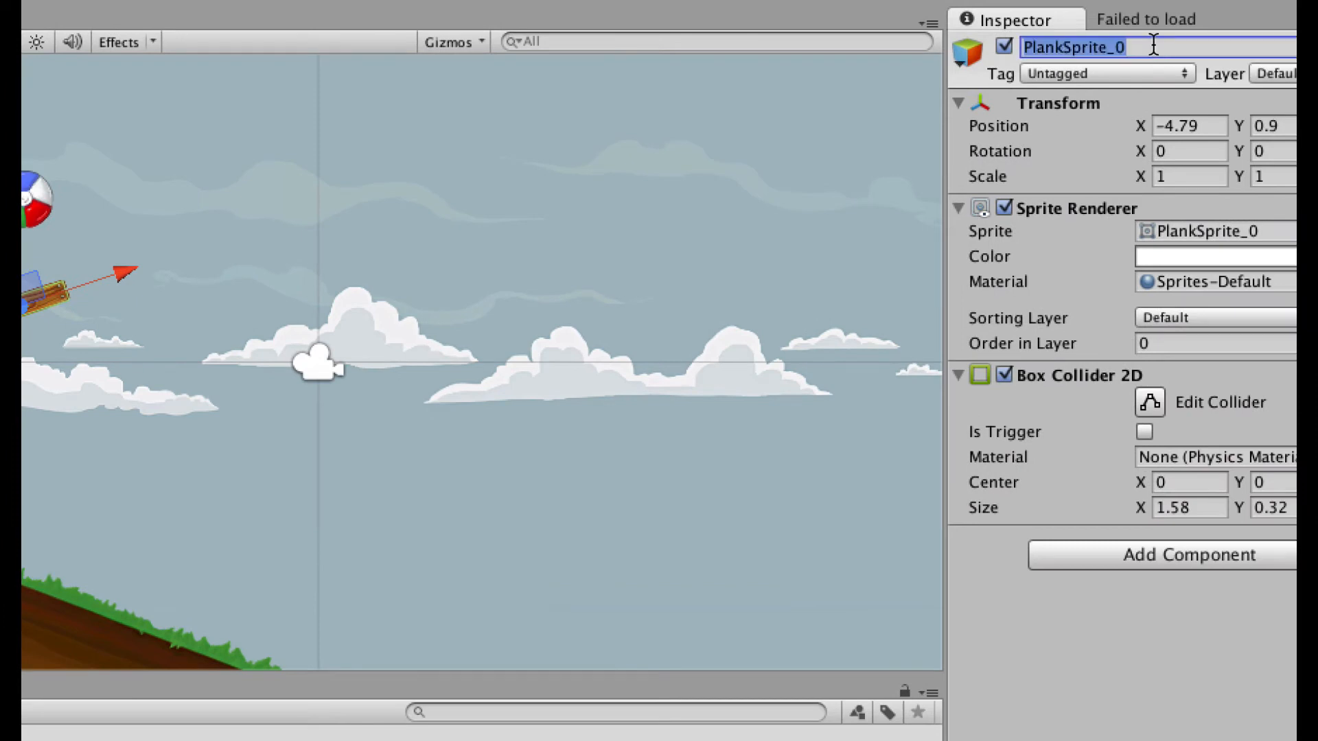
click(1153, 45)
key(BackSpace)
key(BackSpace)
key(BackSpace)
key(BackSpace)
key(BackSpace)
key(BackSpace)
key(BackSpace)
key(BackSpace)
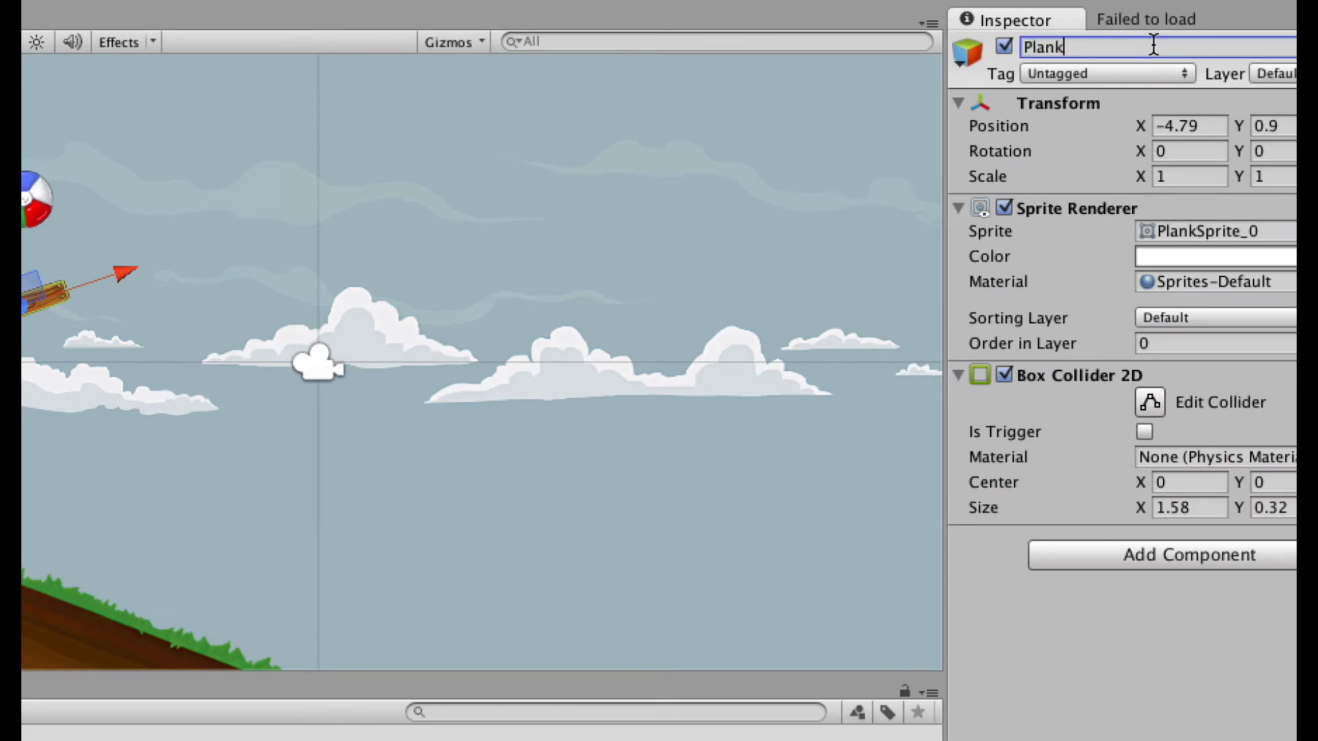
key(Return)
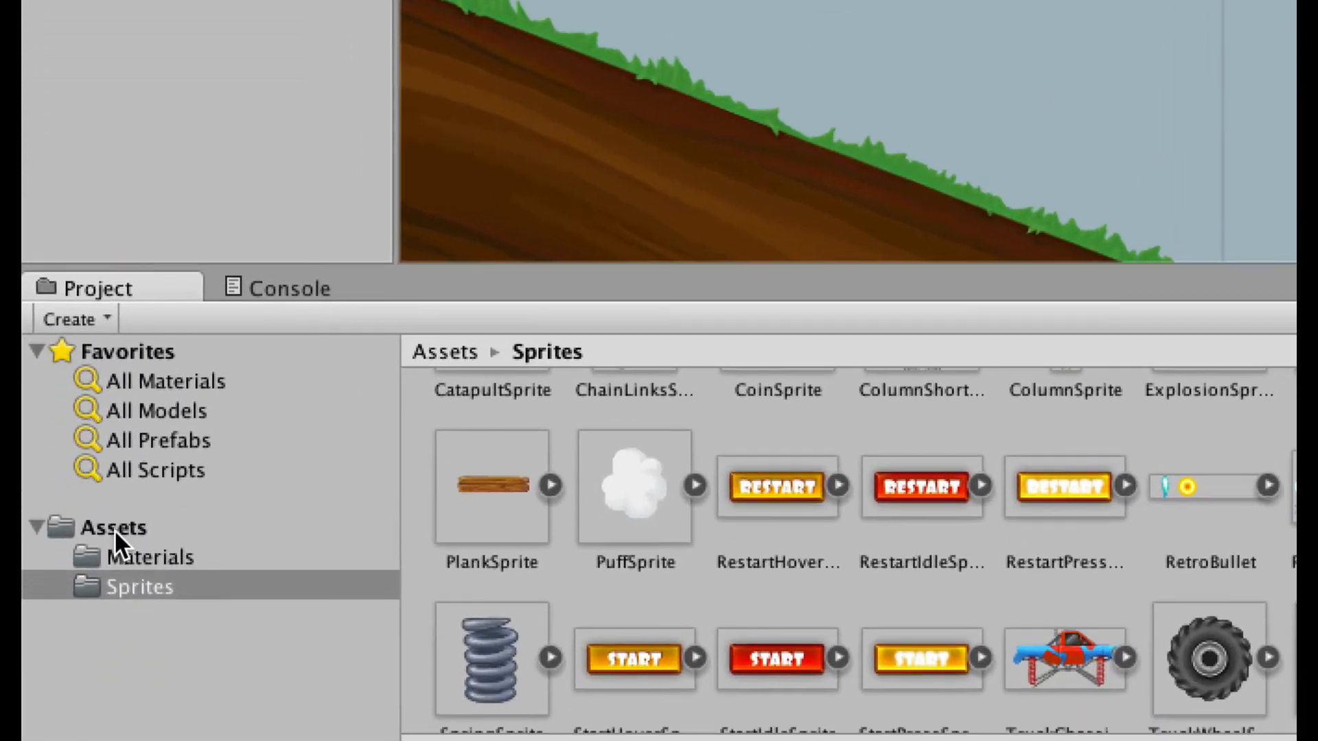
Create a folder named Prefabs inside Assets and open the empty folder.
click(119, 527)
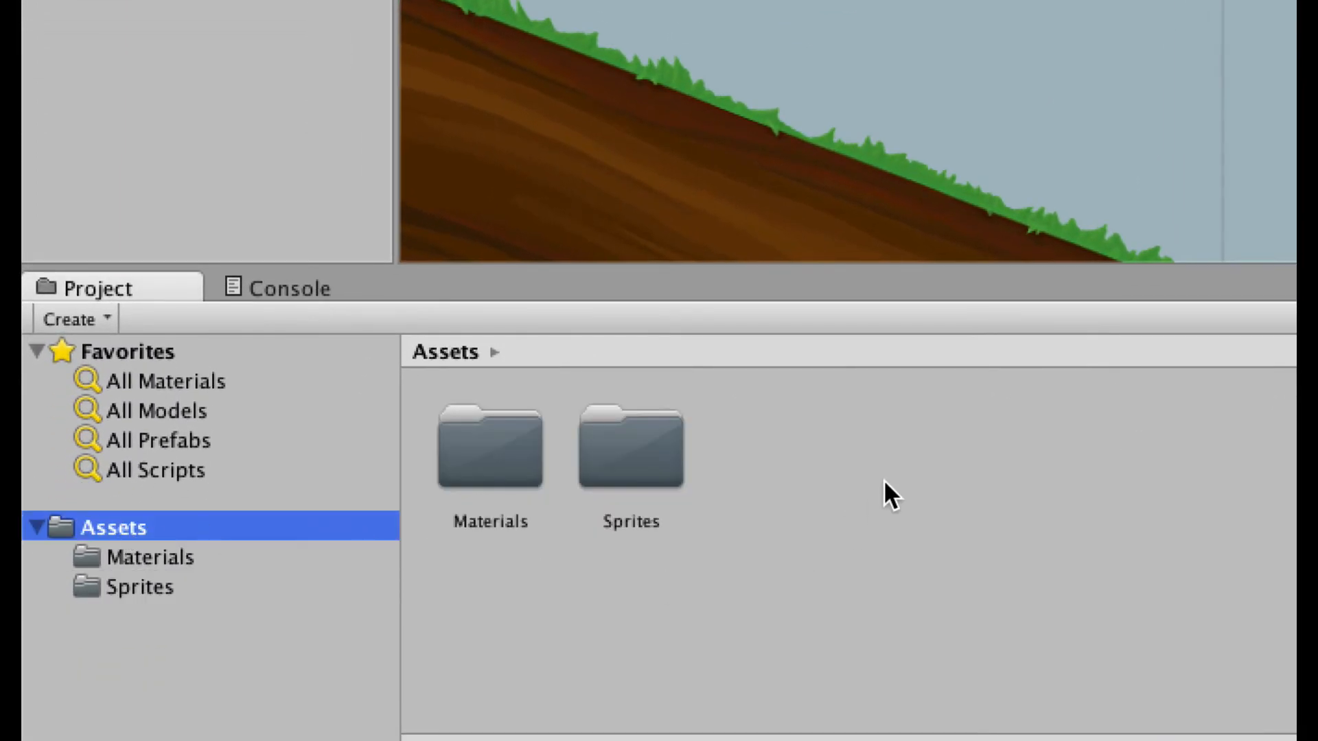
right_click(862, 492)
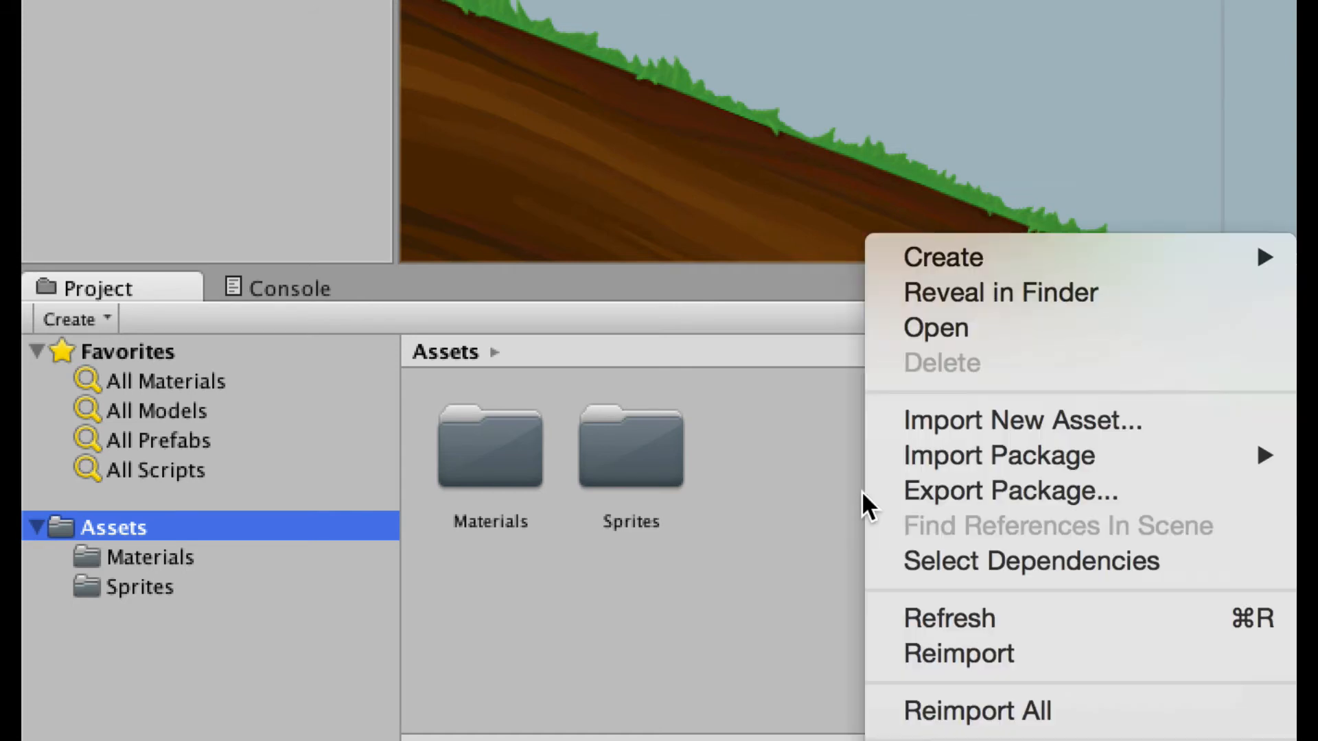
mouse_move(1124, 261)
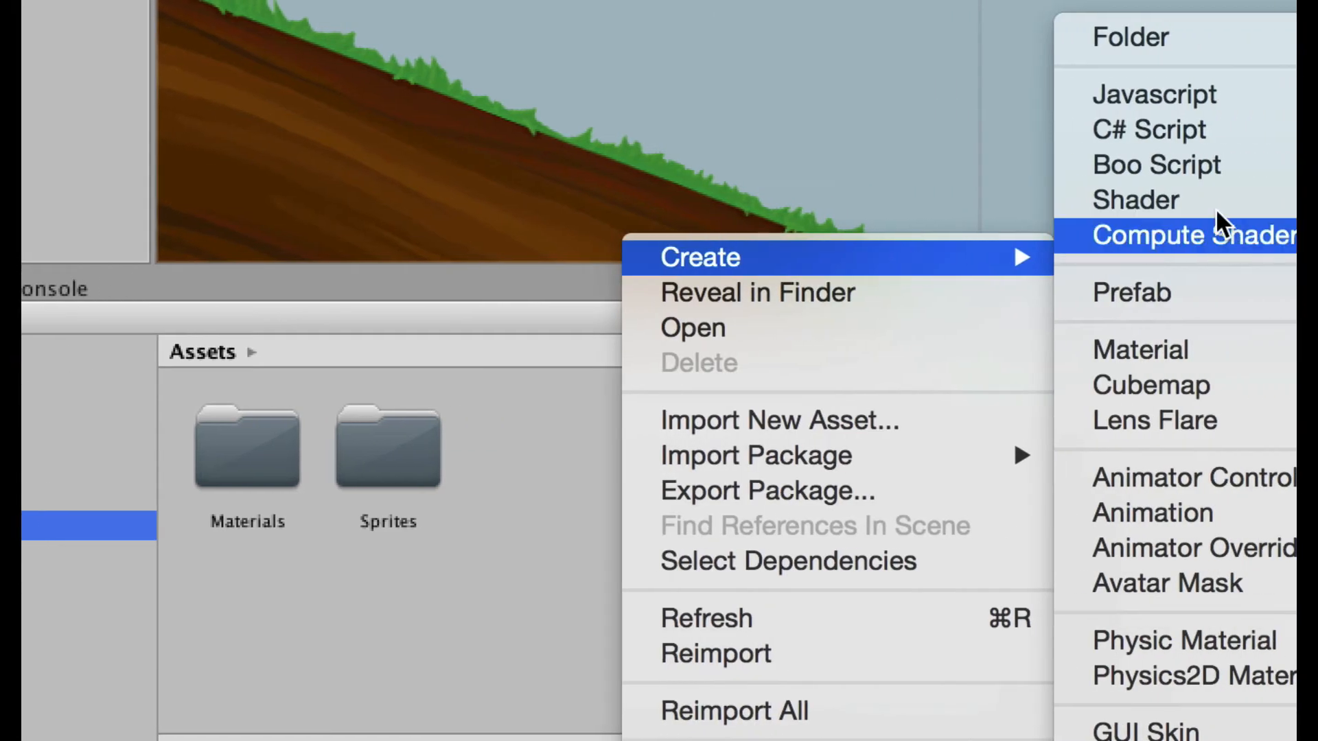
click(1135, 39)
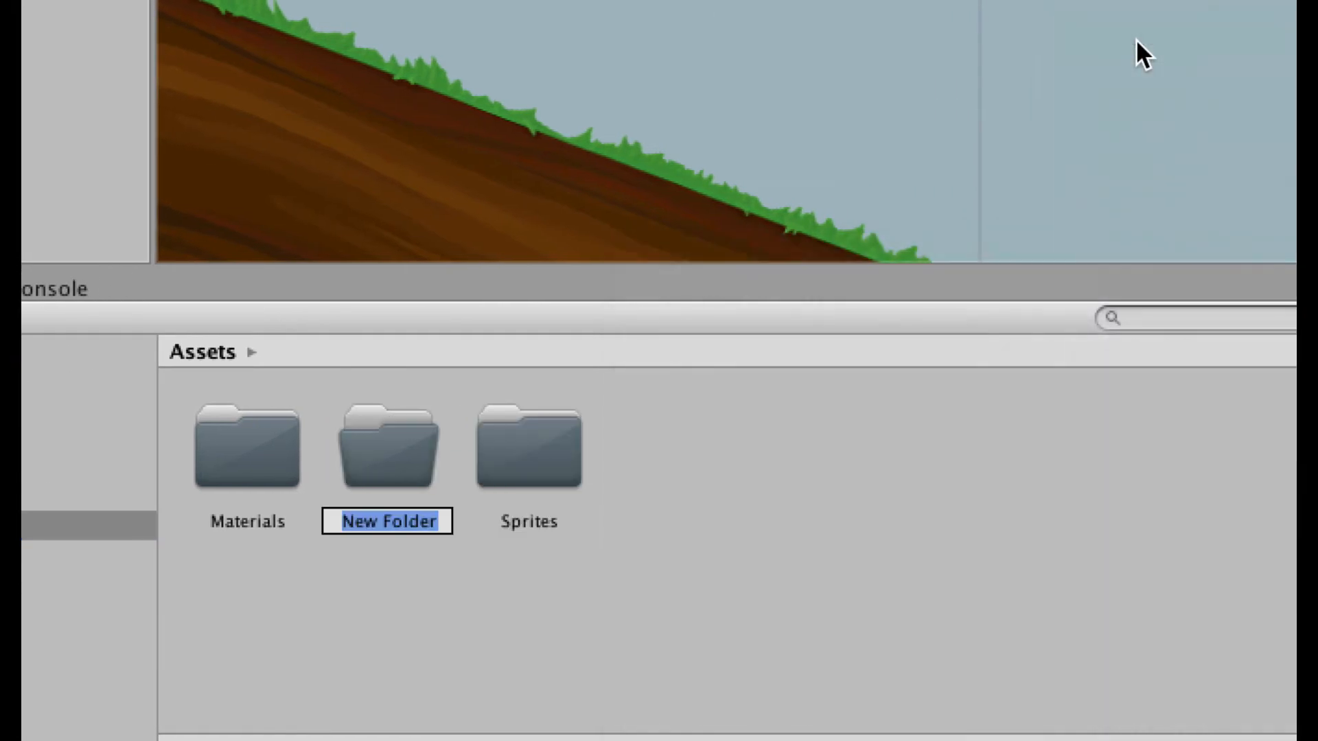
text(Pre)
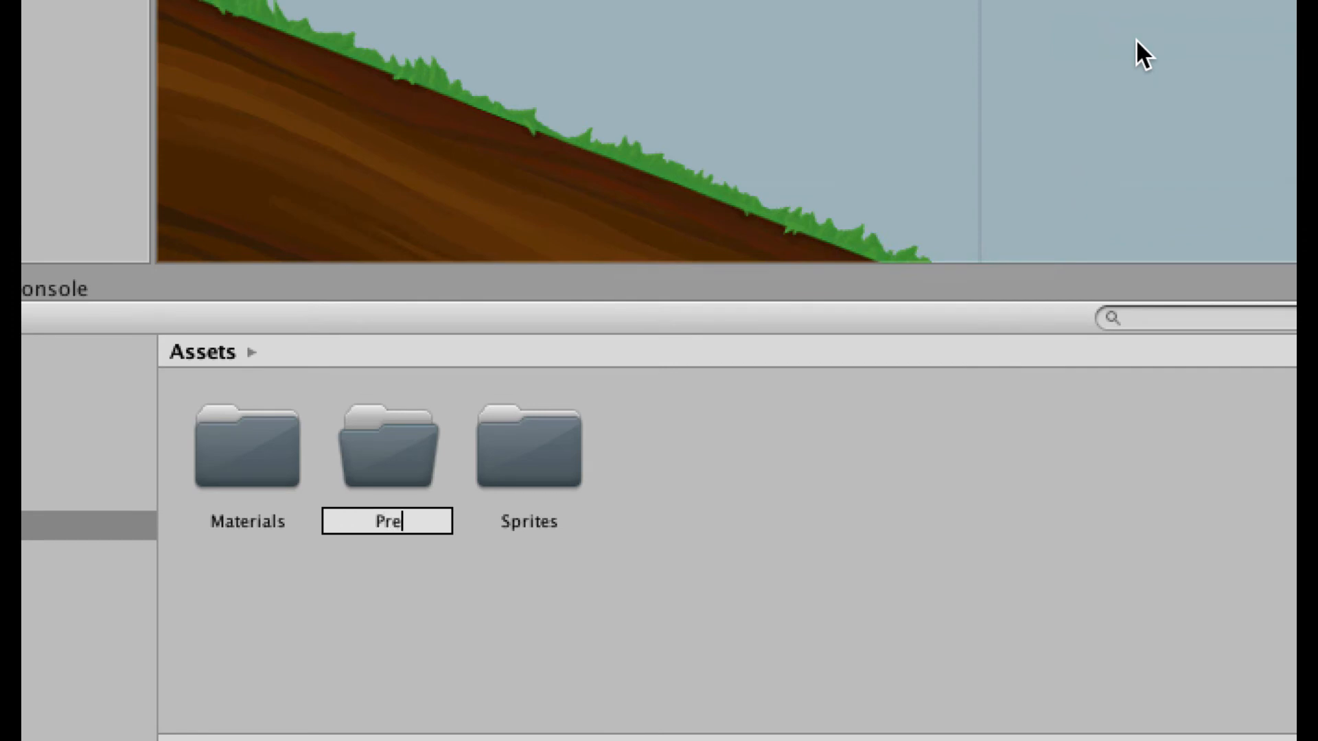
text(fabs)
key(Return)
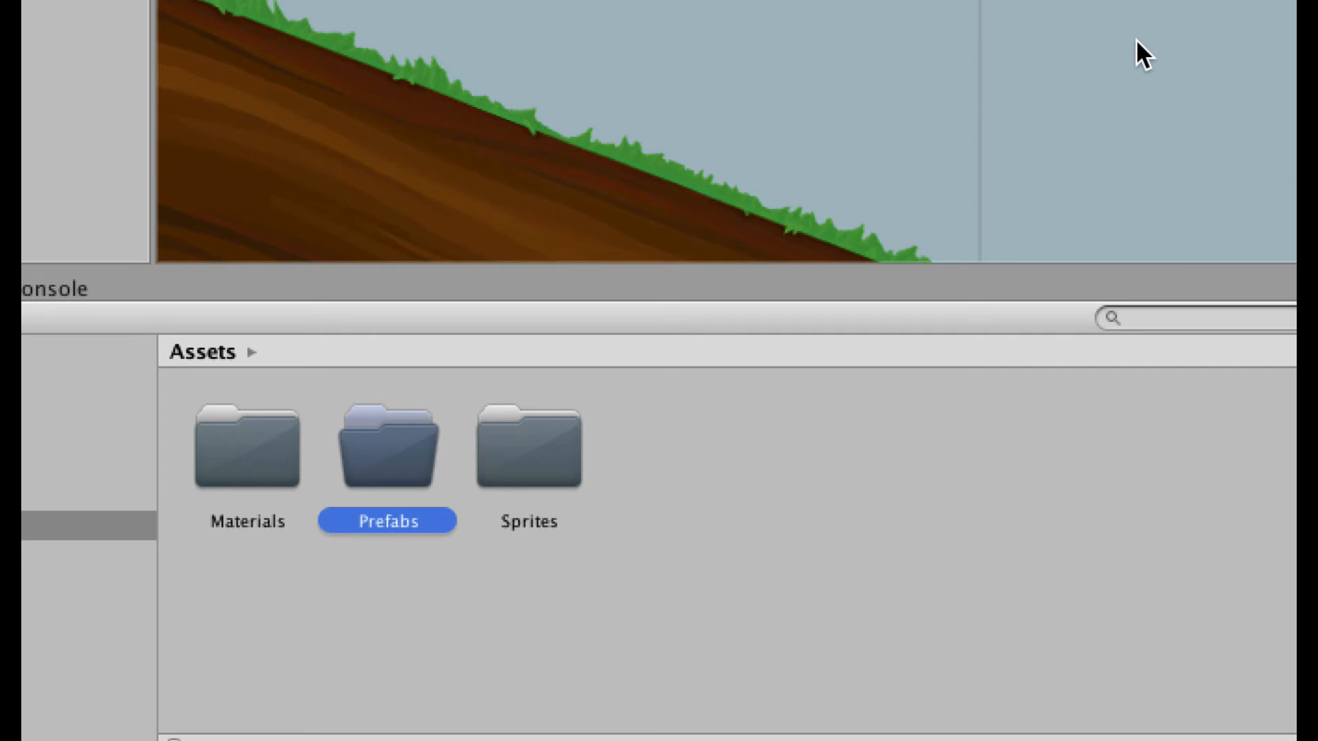
double_click(394, 459)
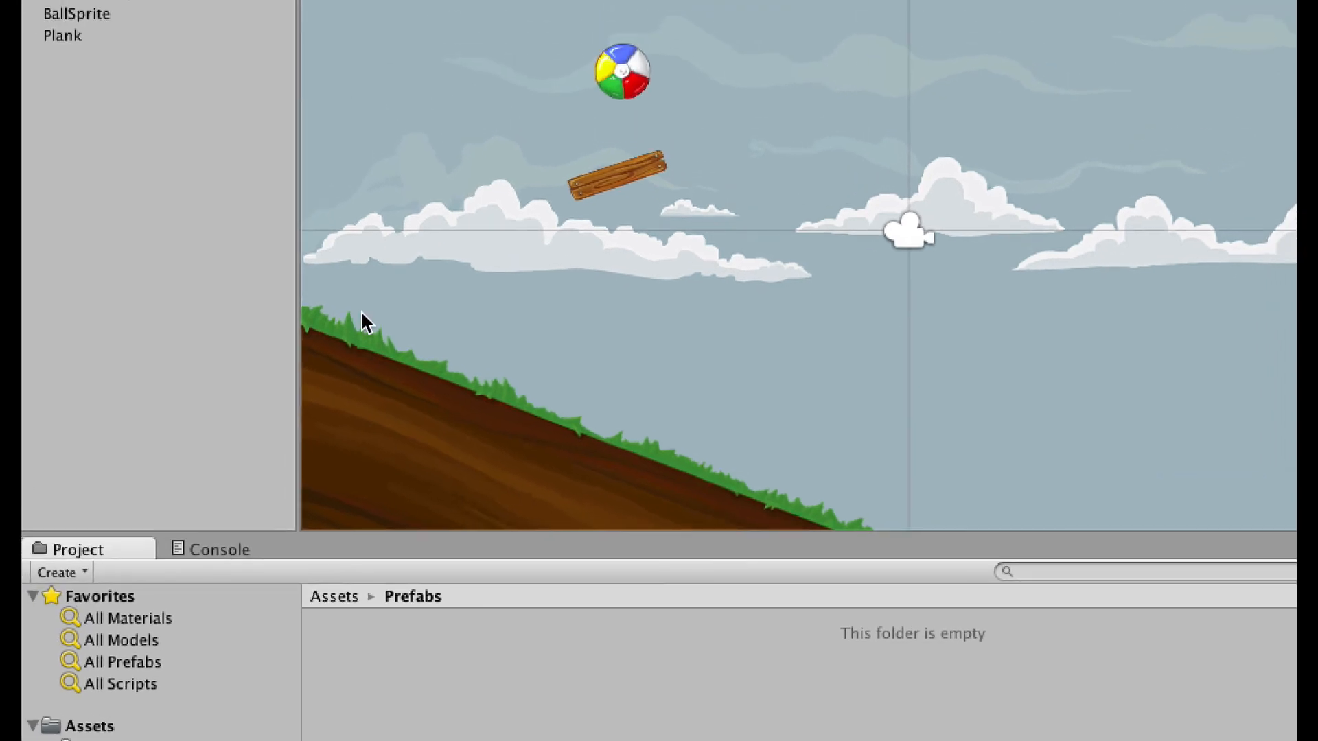
Save the scene's Plank object as a Plank prefab in Assets/Prefabs.
click(62, 36)
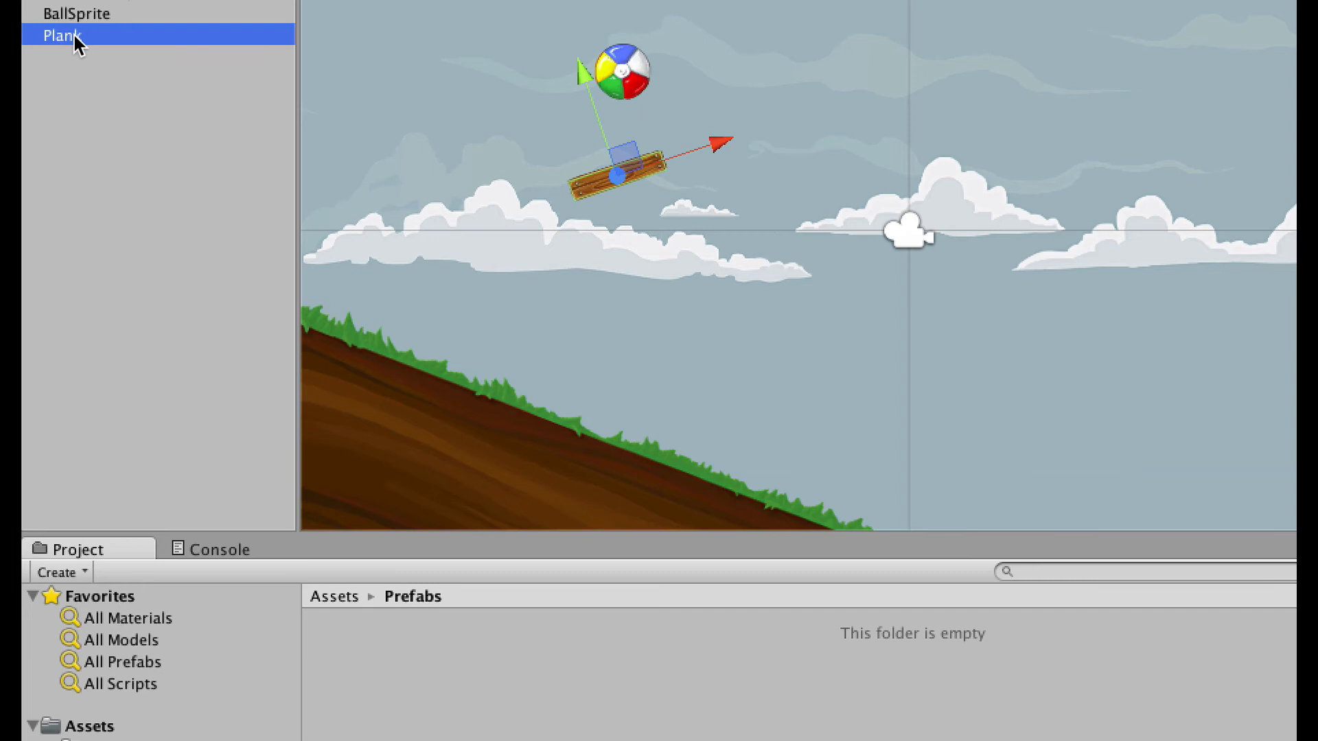
drag(74, 37, 565, 640)
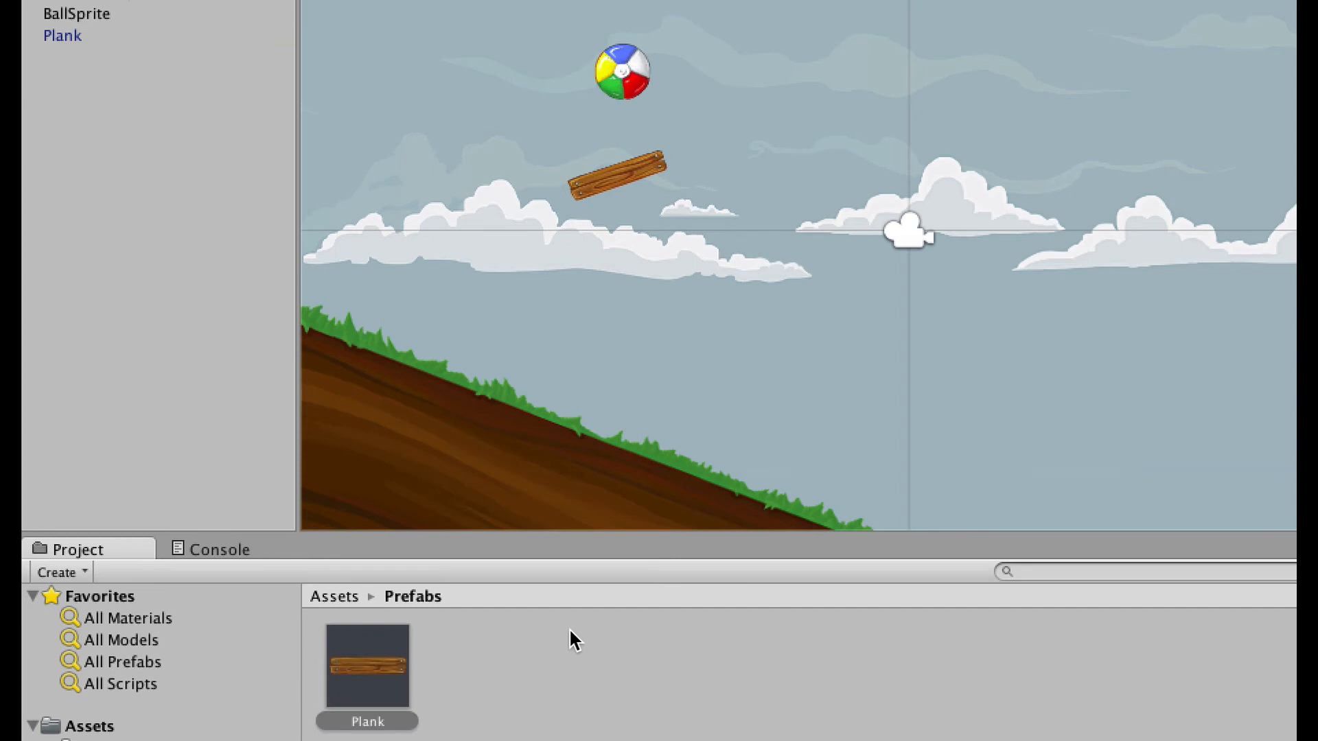
click(376, 665)
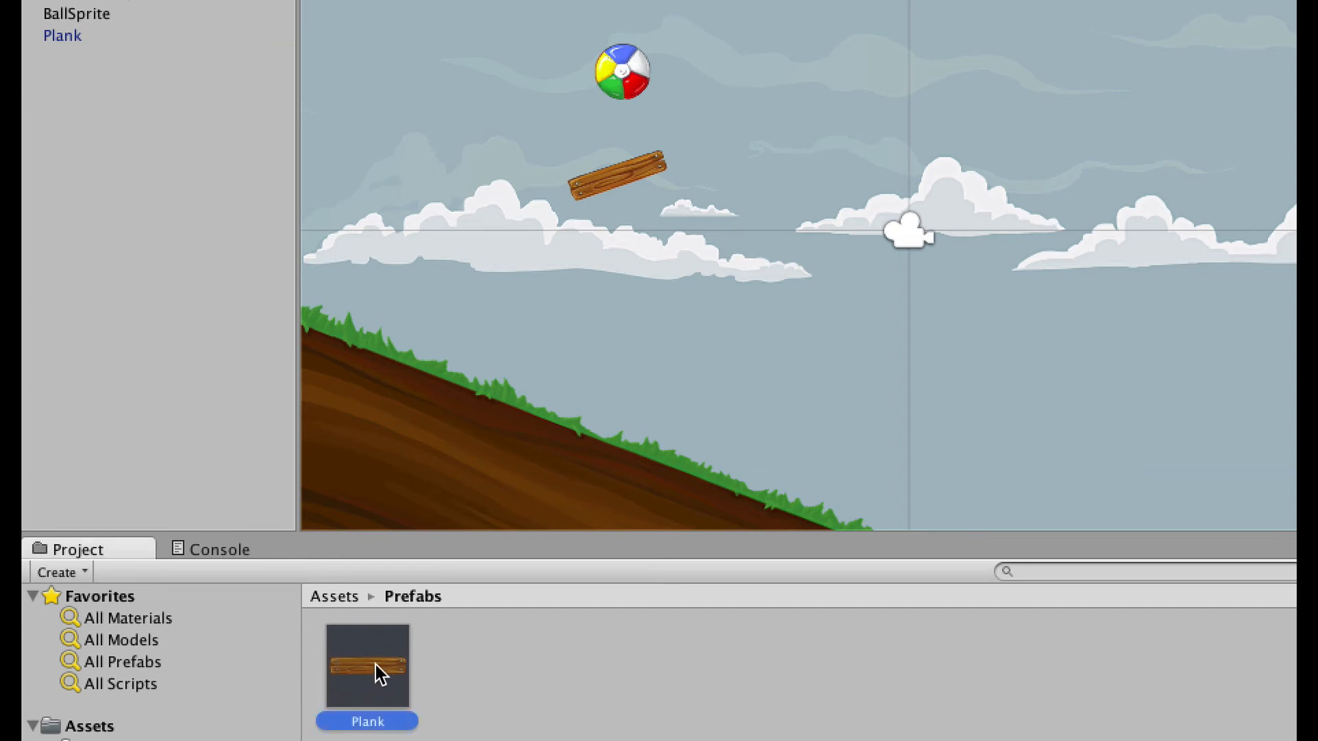
Place a new Plank prefab instance in the scene, down and to the left.
drag(377, 664, 987, 72)
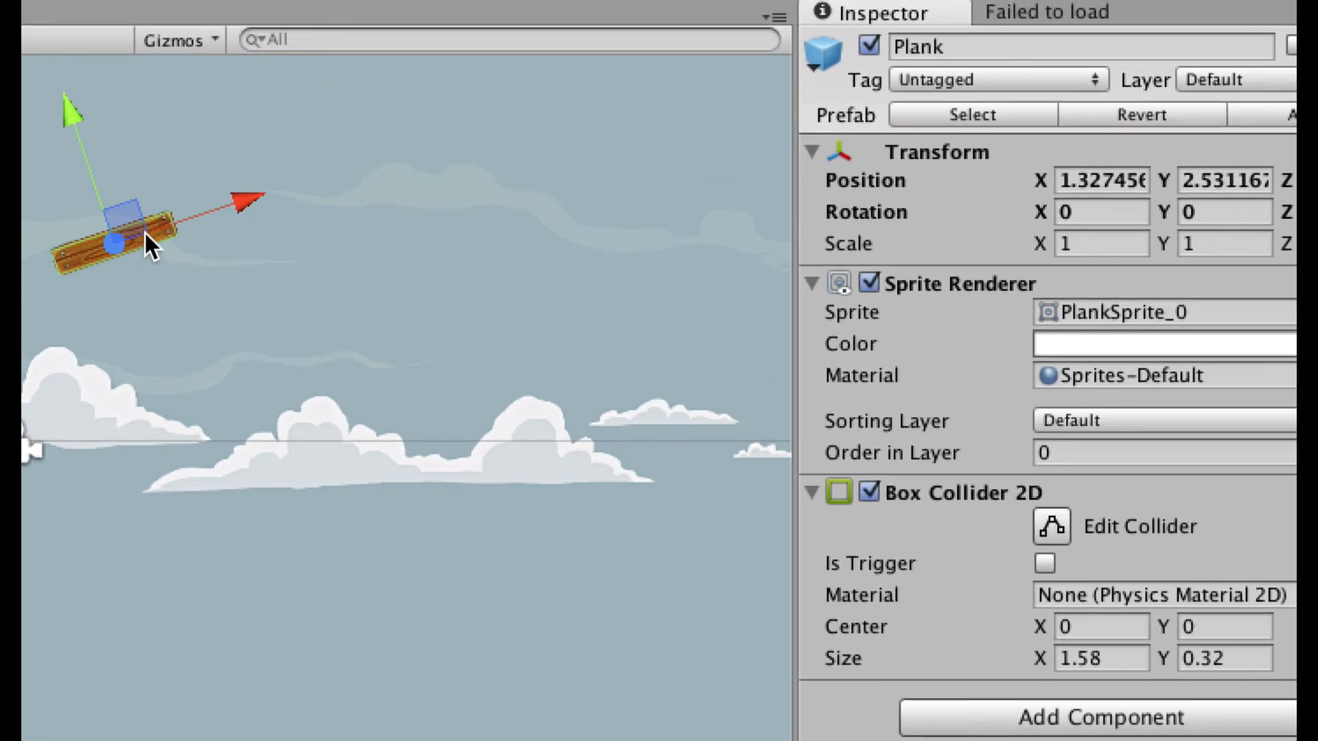
drag(129, 224, 146, 496)
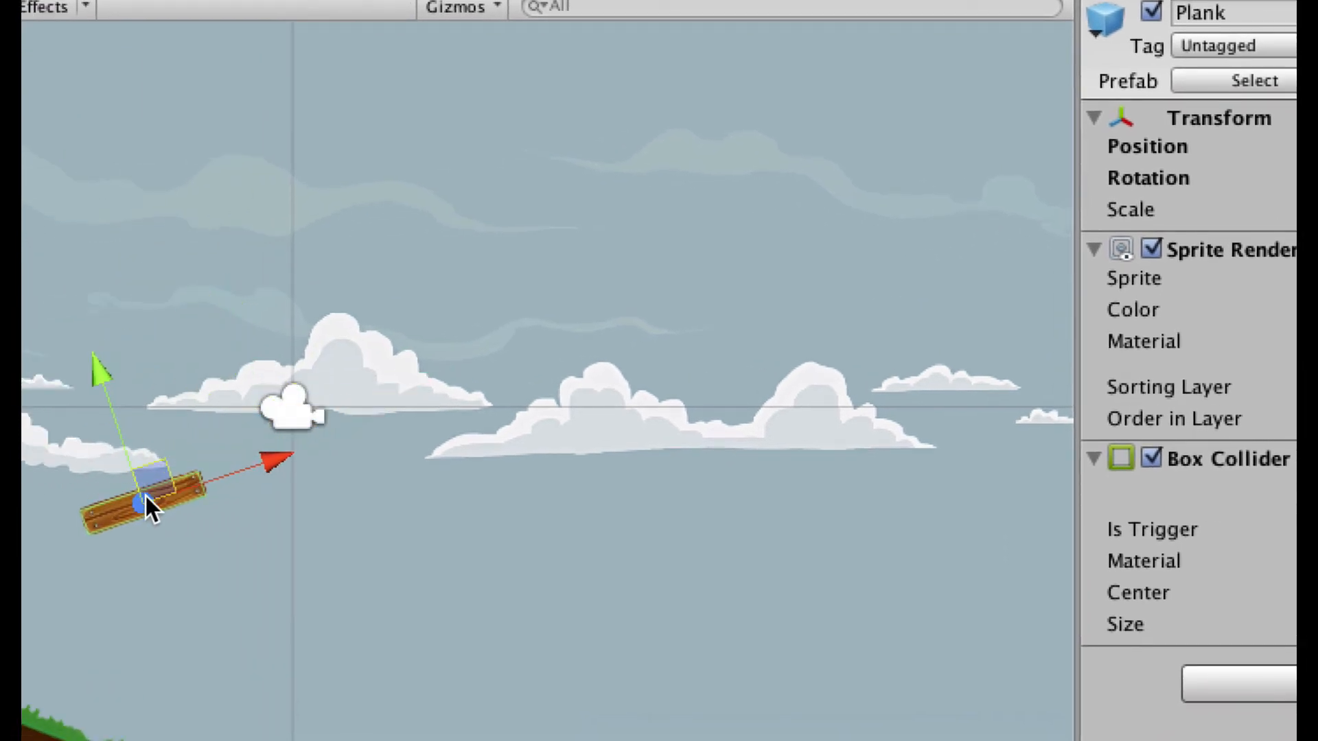
click(83, 462)
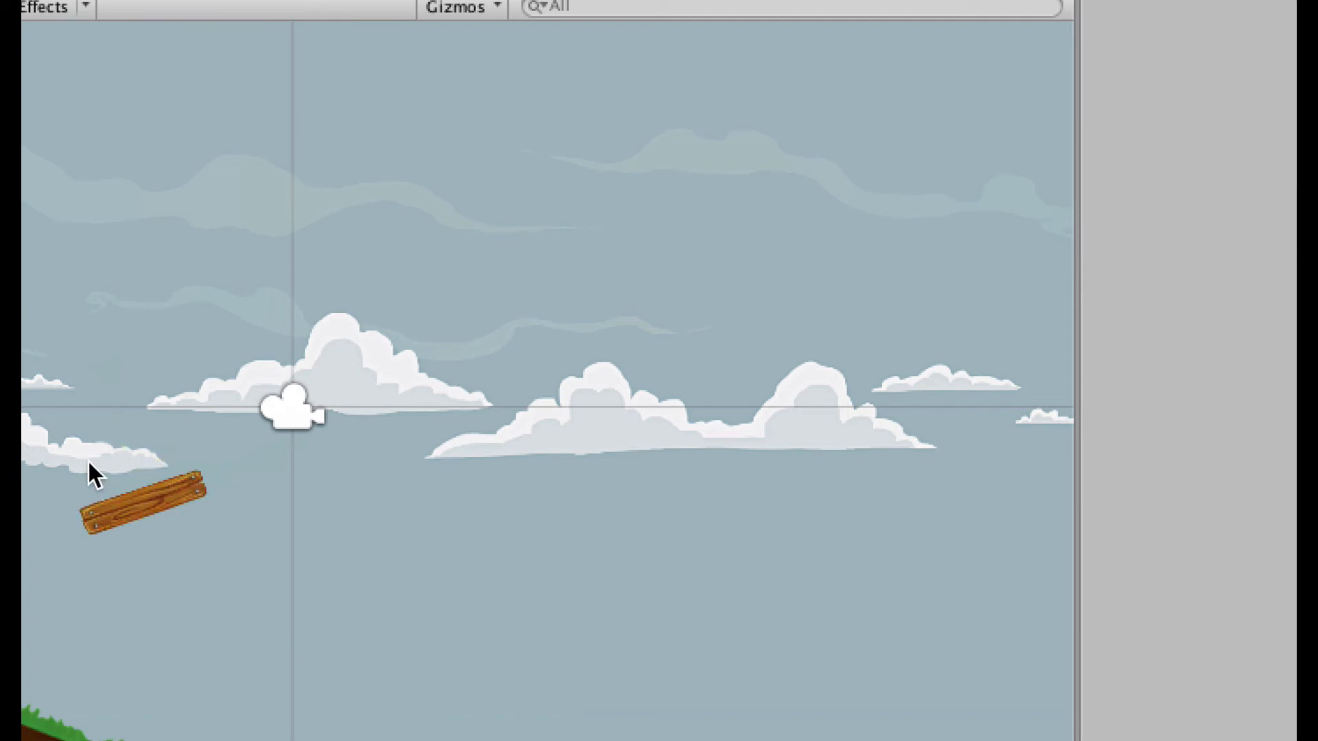
click(145, 485)
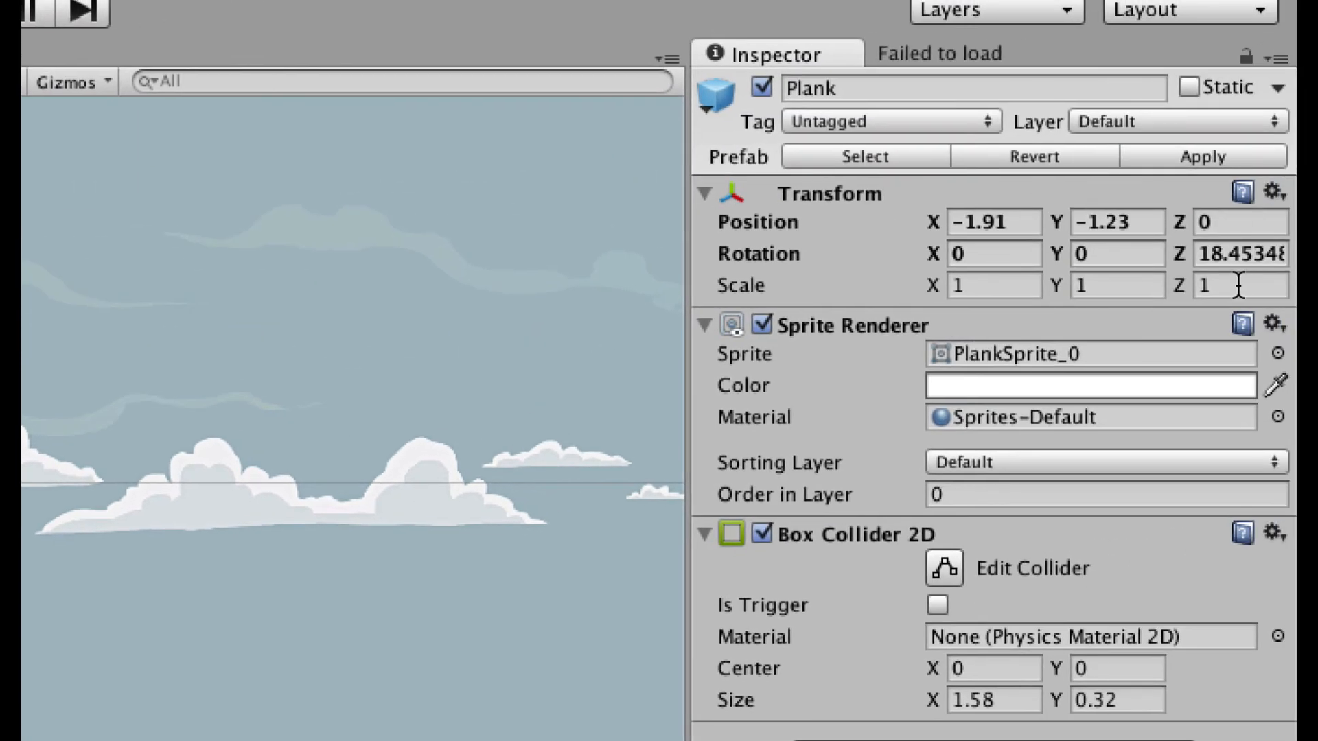
Set the new plank's Rotation Z to 0 and apply it to the Plank prefab.
click(1221, 252)
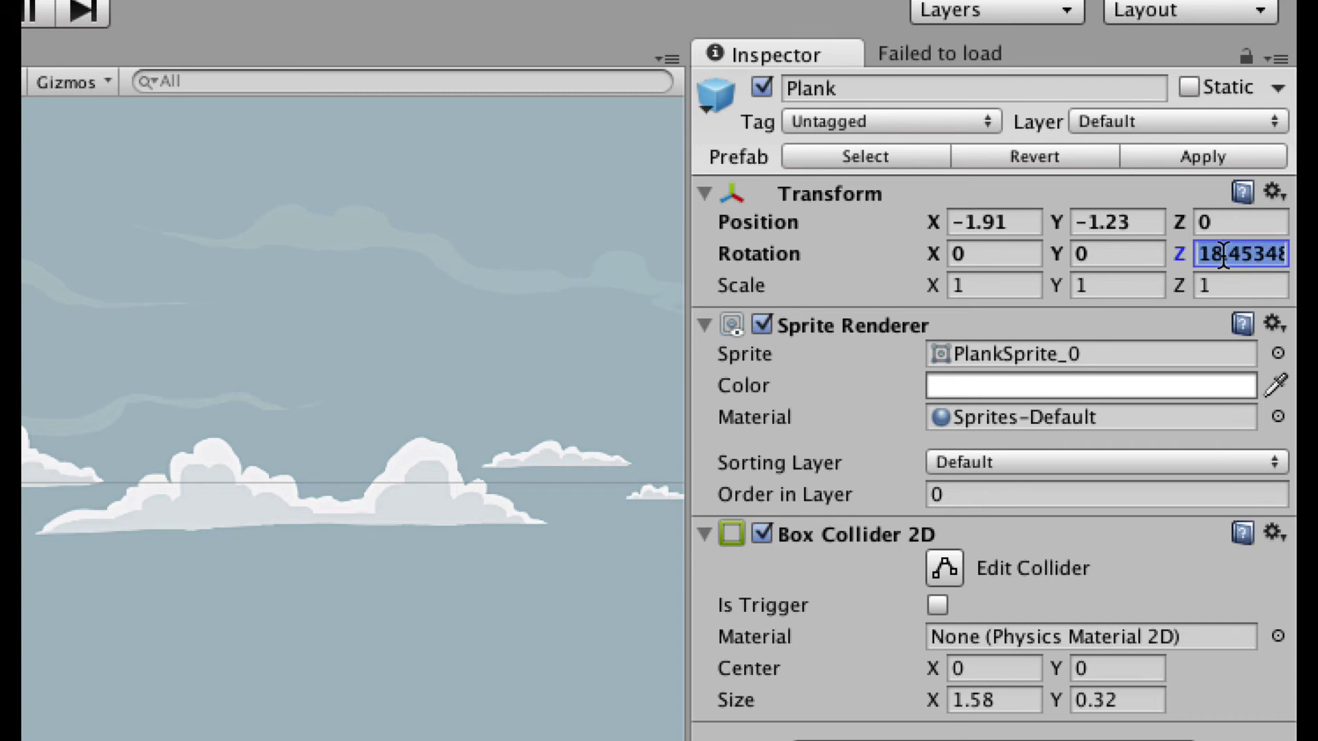
text(0)
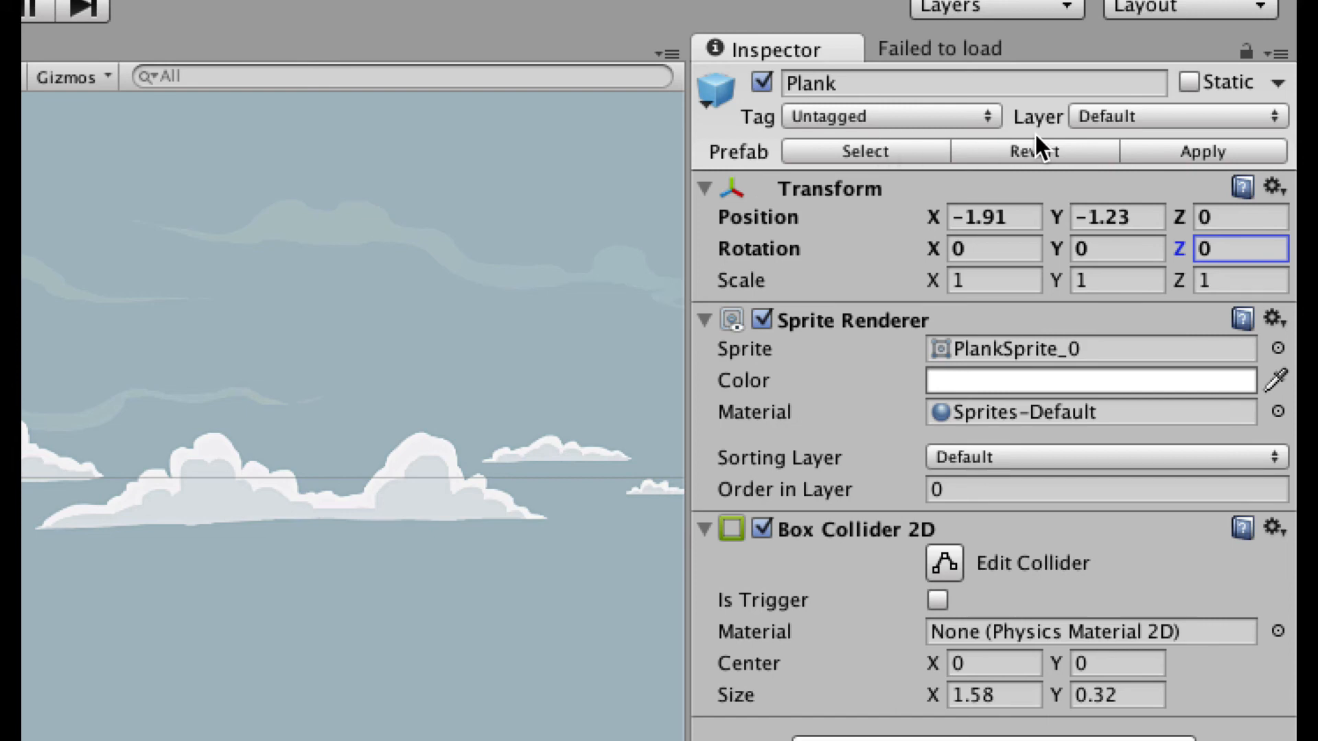
click(1204, 151)
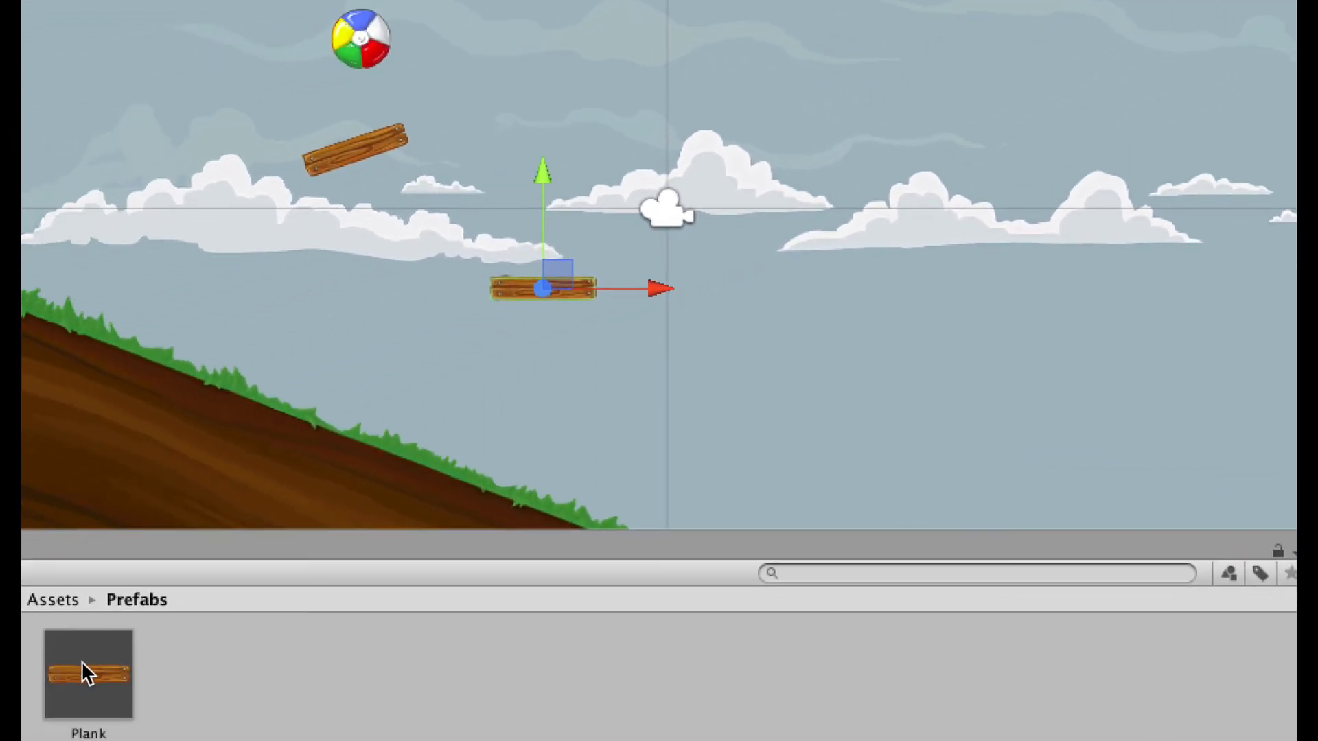
Place another Plank instance left of the first and start Play mode.
drag(83, 670, 246, 256)
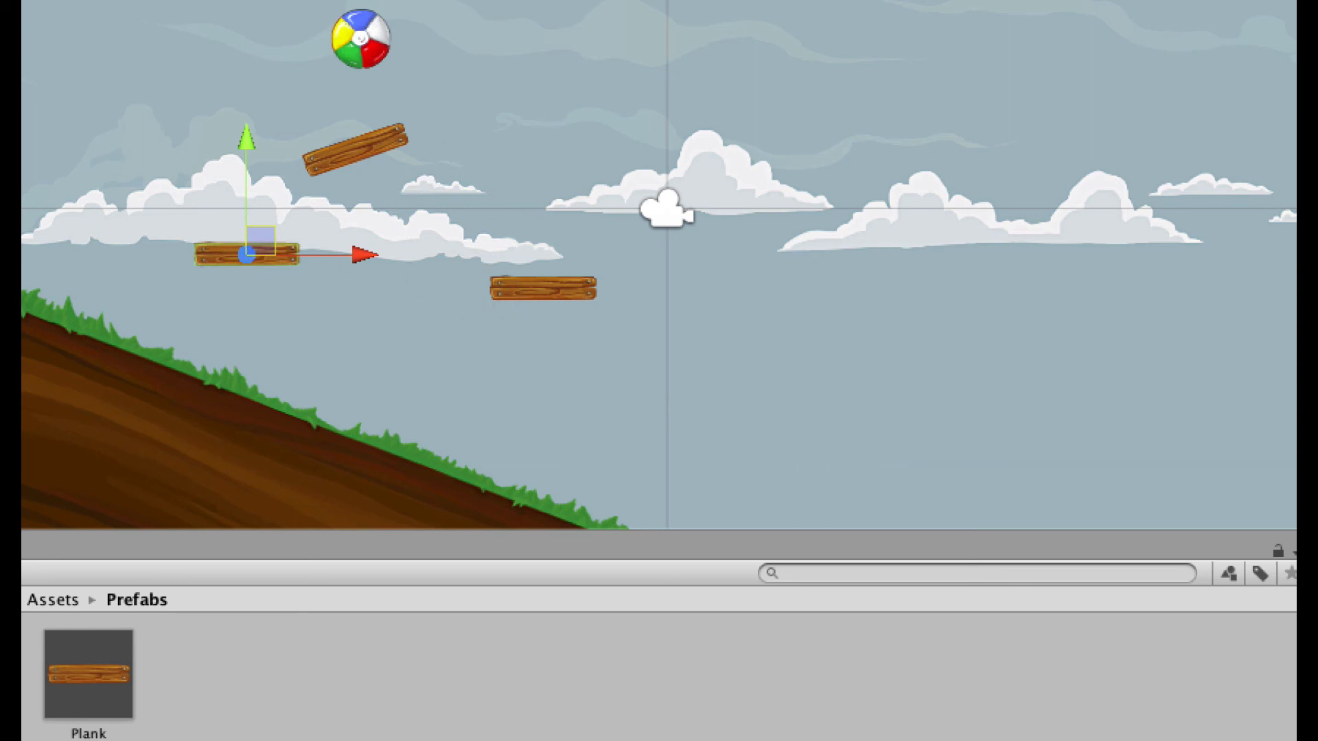
key(super+p)
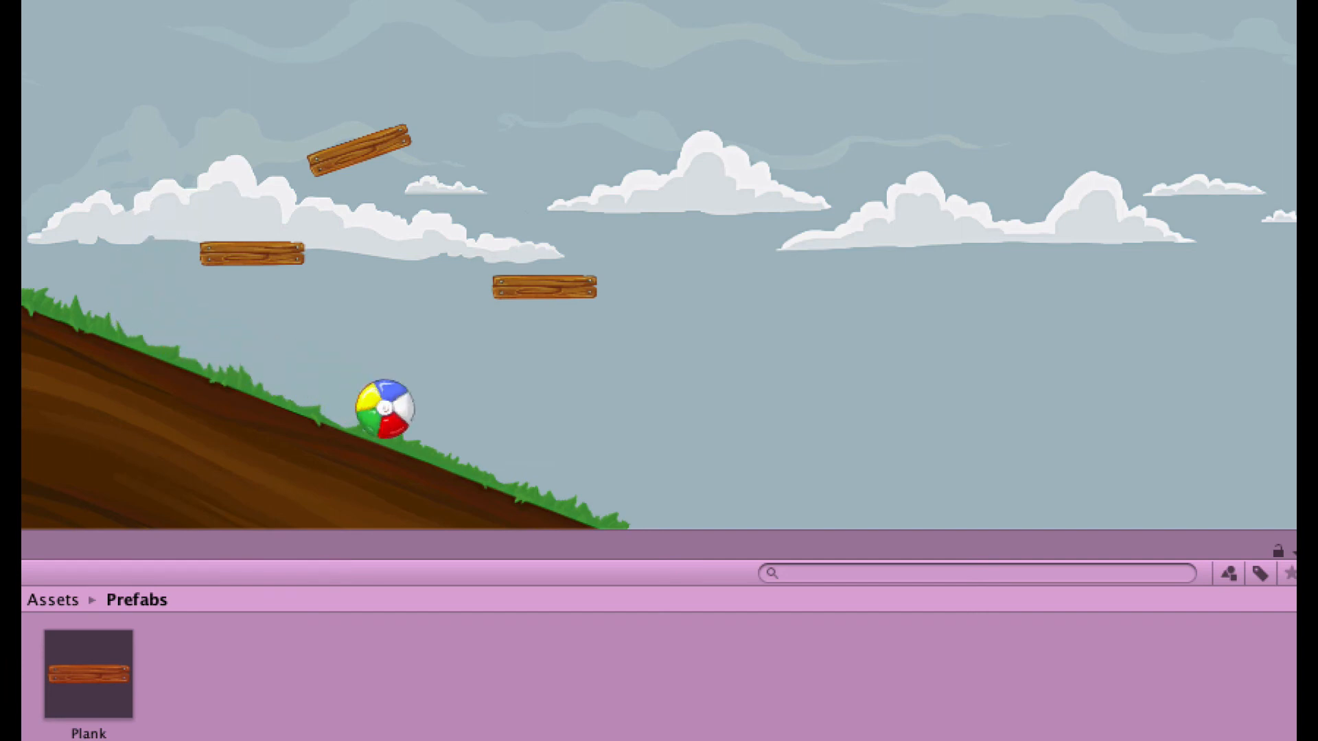
Stop the test run and move the left plank up and left, level with the tilted board.
key(super+p)
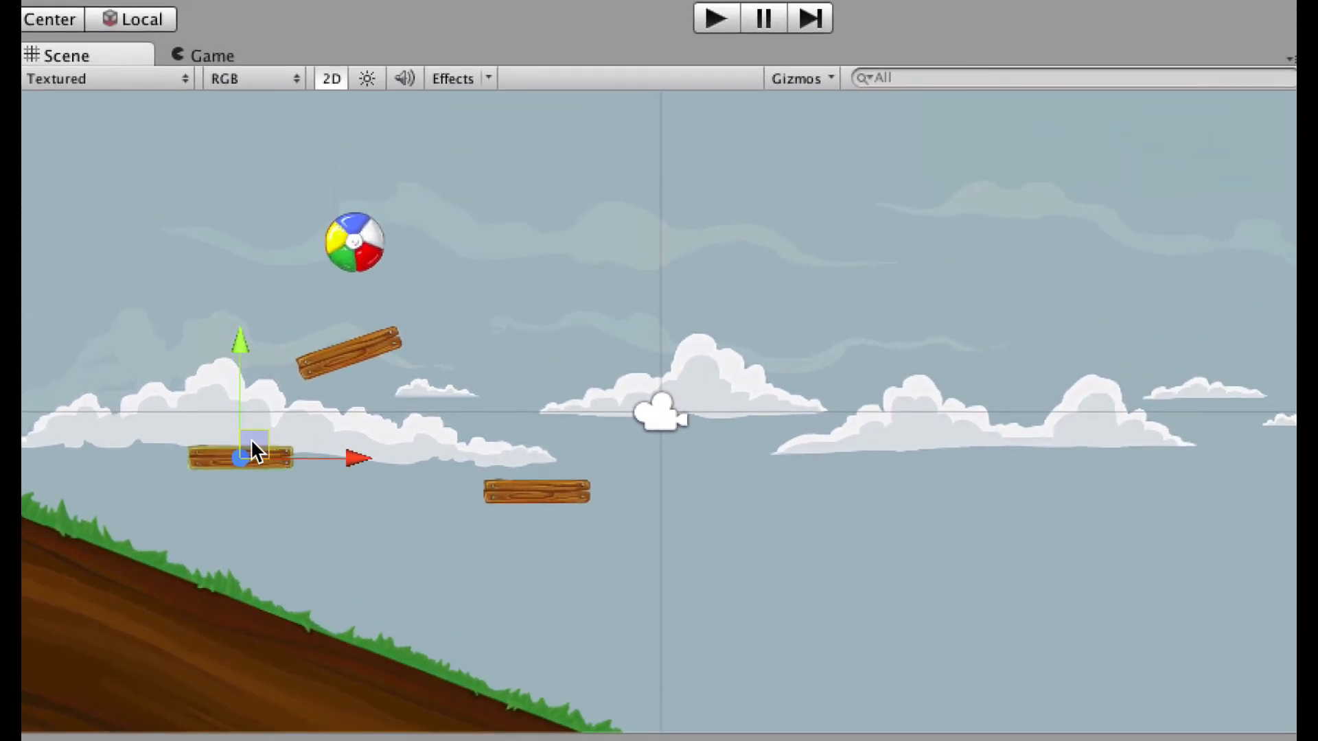
drag(254, 450, 191, 376)
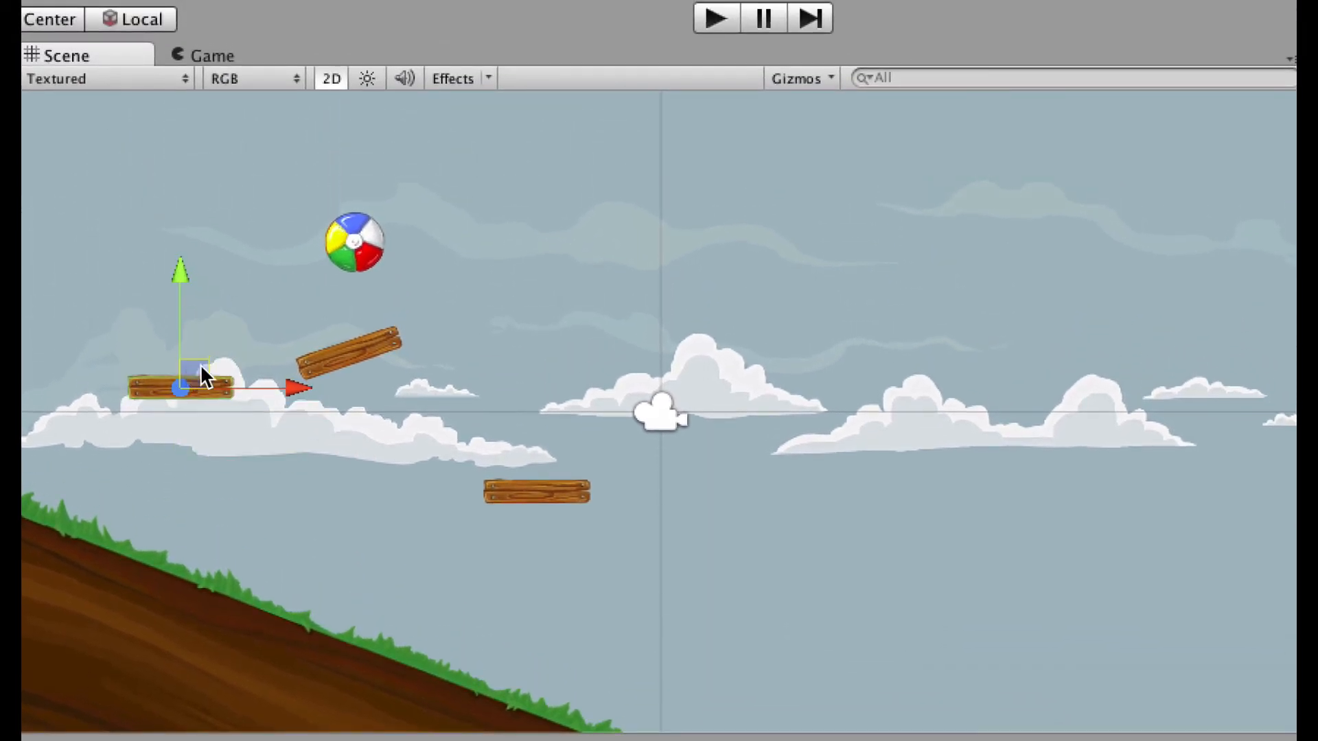
drag(382, 346, 411, 348)
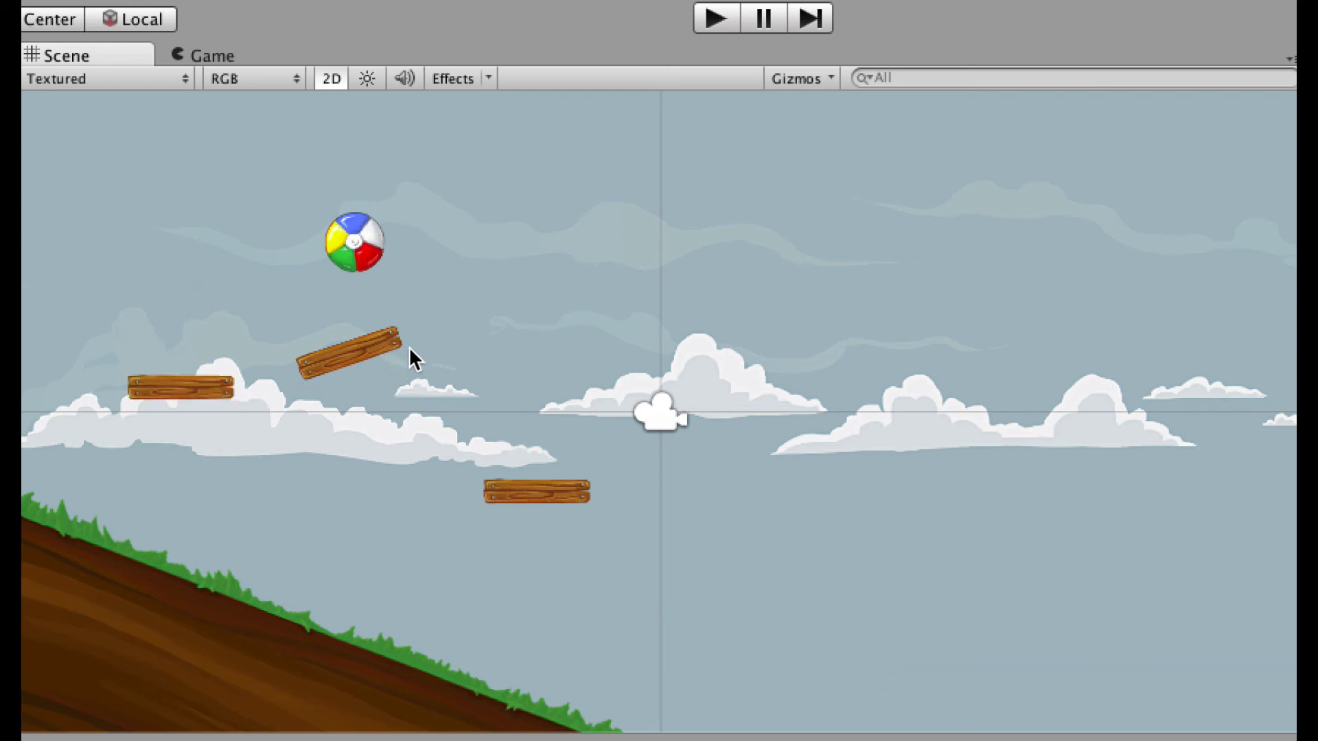
click(200, 400)
click(89, 294)
click(173, 376)
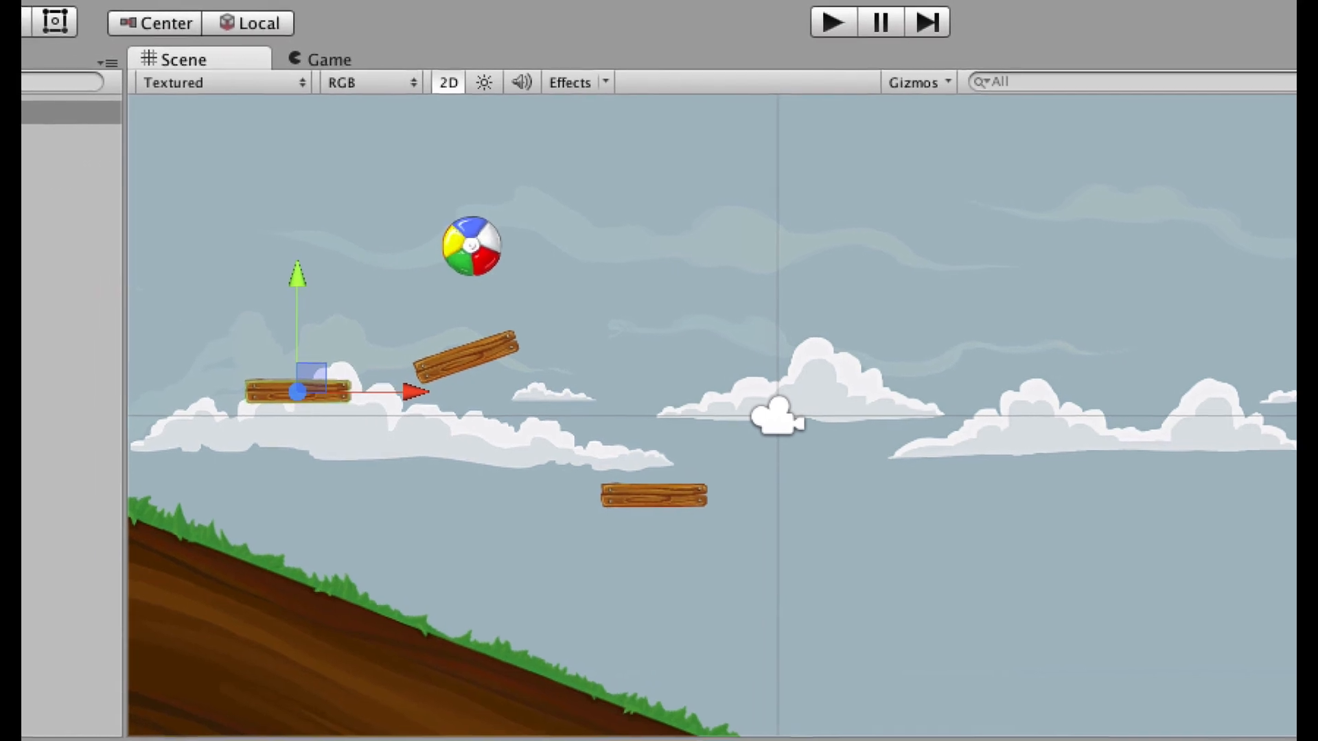
Tilt the left plank about 25°, raise the beach ball higher, and play the scene.
key(e)
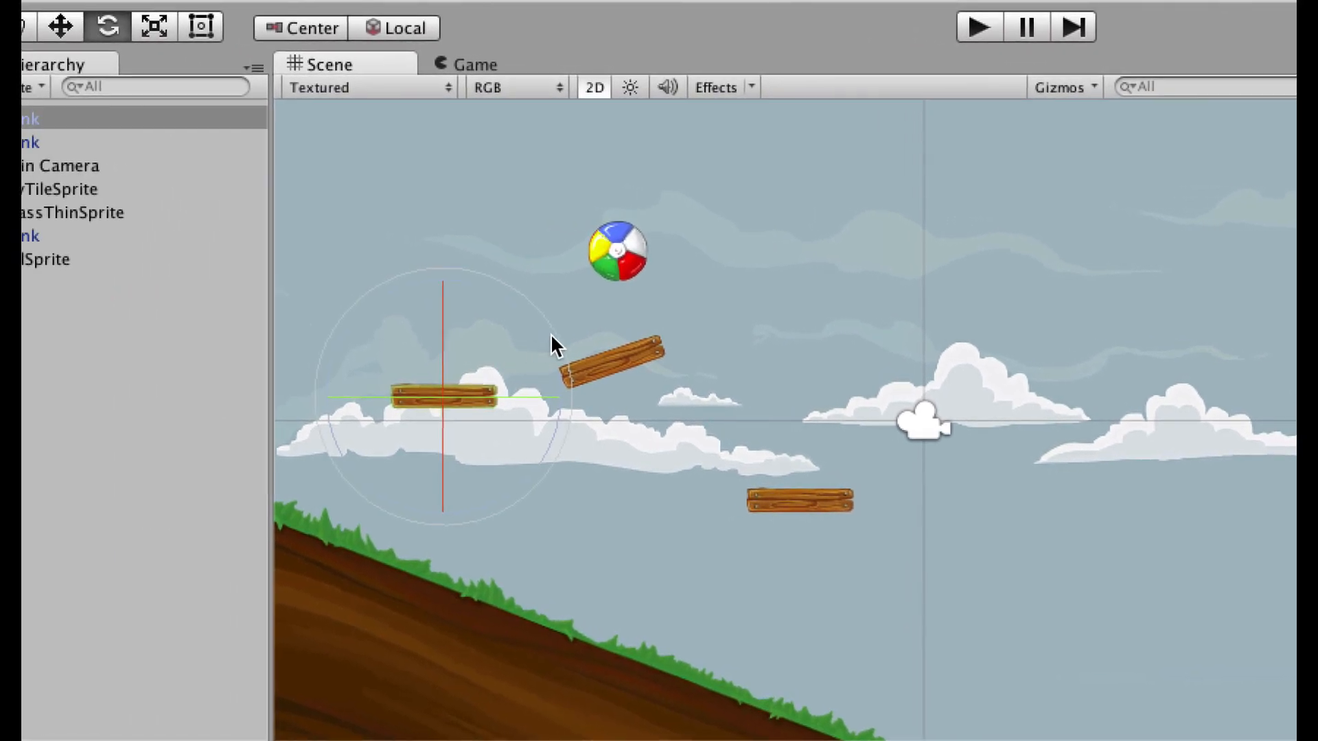
drag(551, 335, 566, 448)
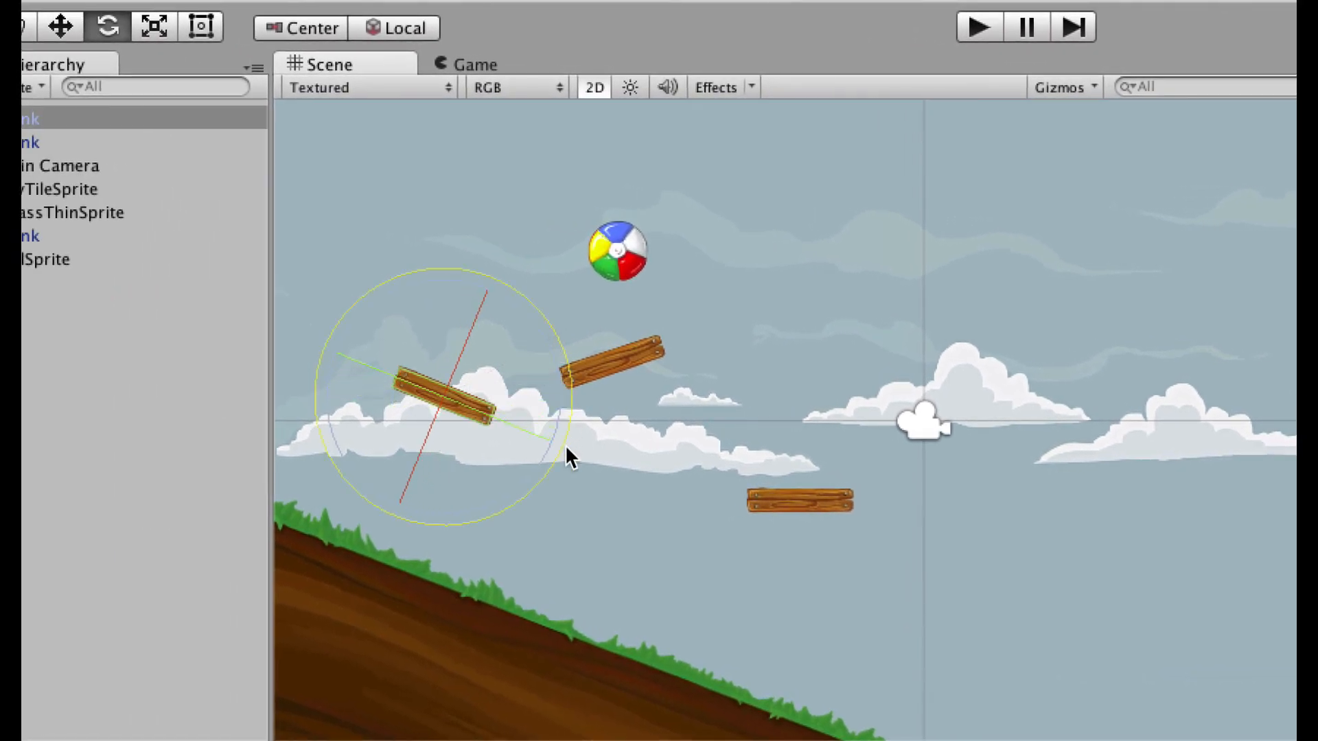
click(611, 250)
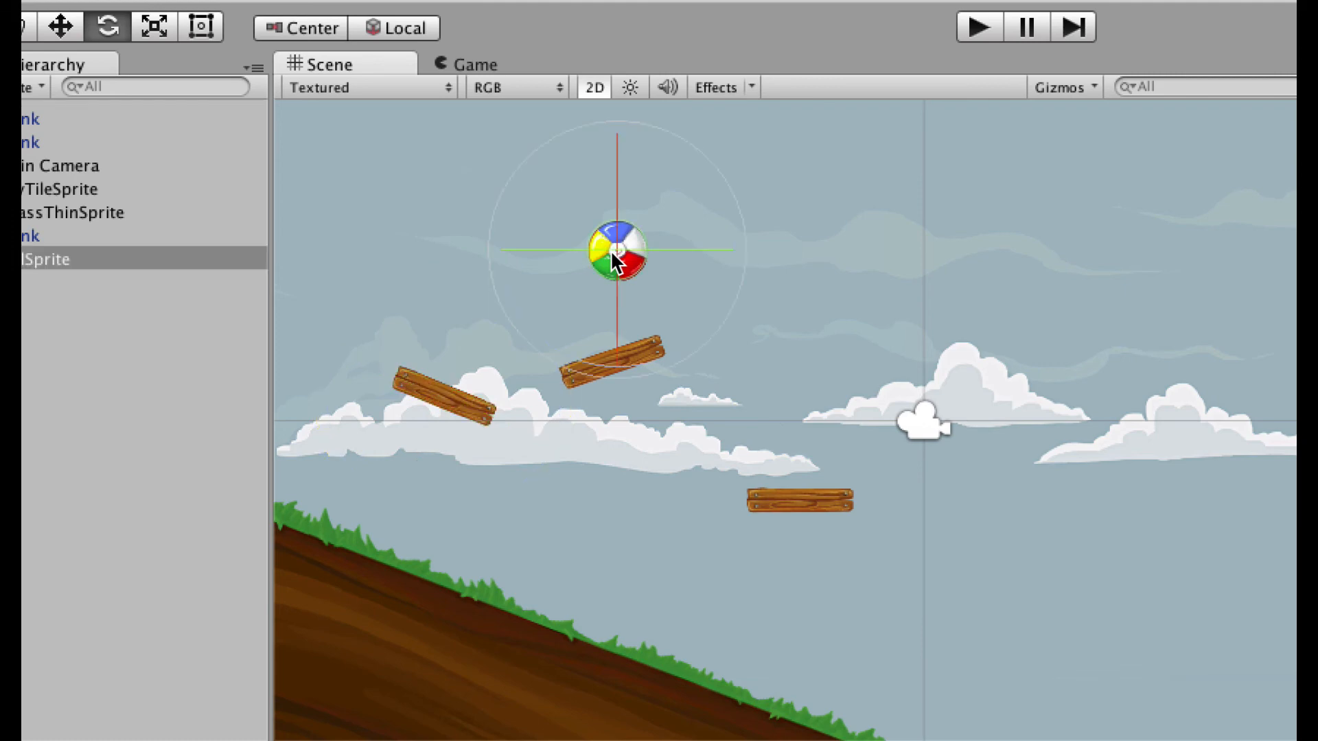
key(w)
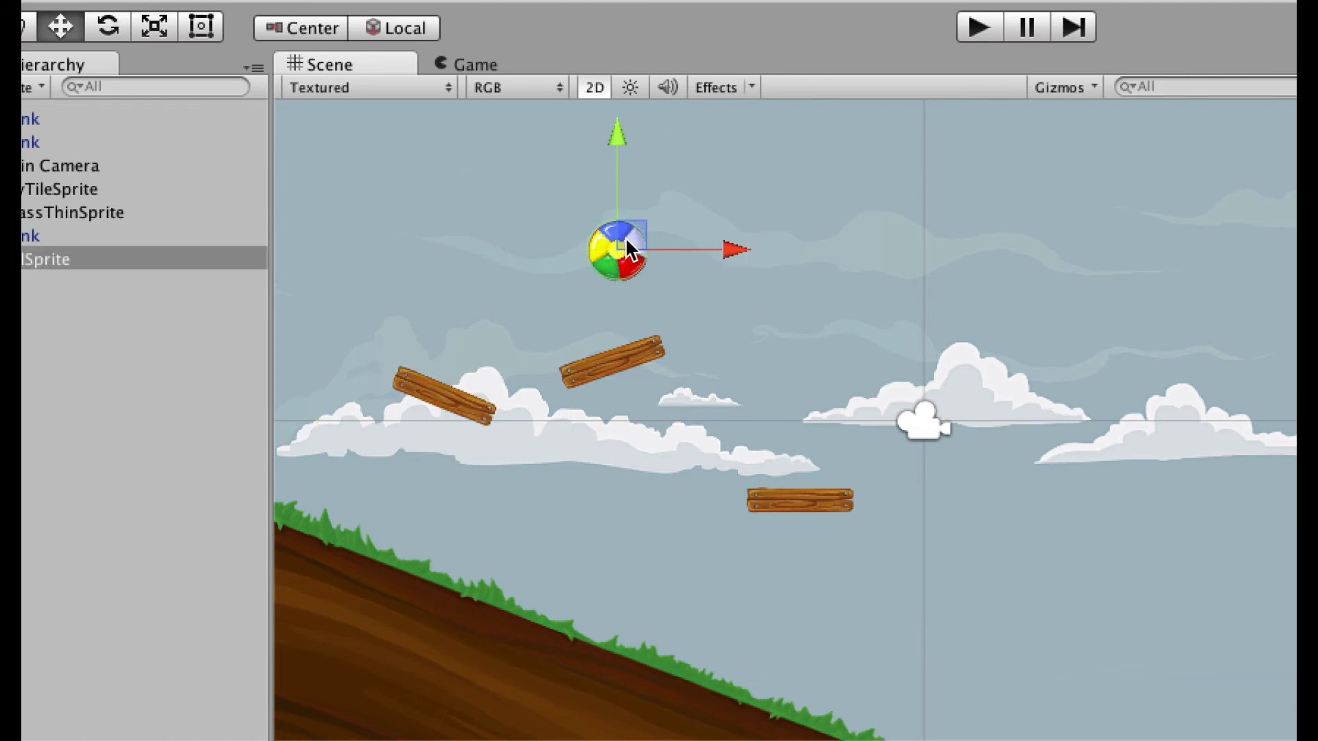
drag(628, 223, 634, 110)
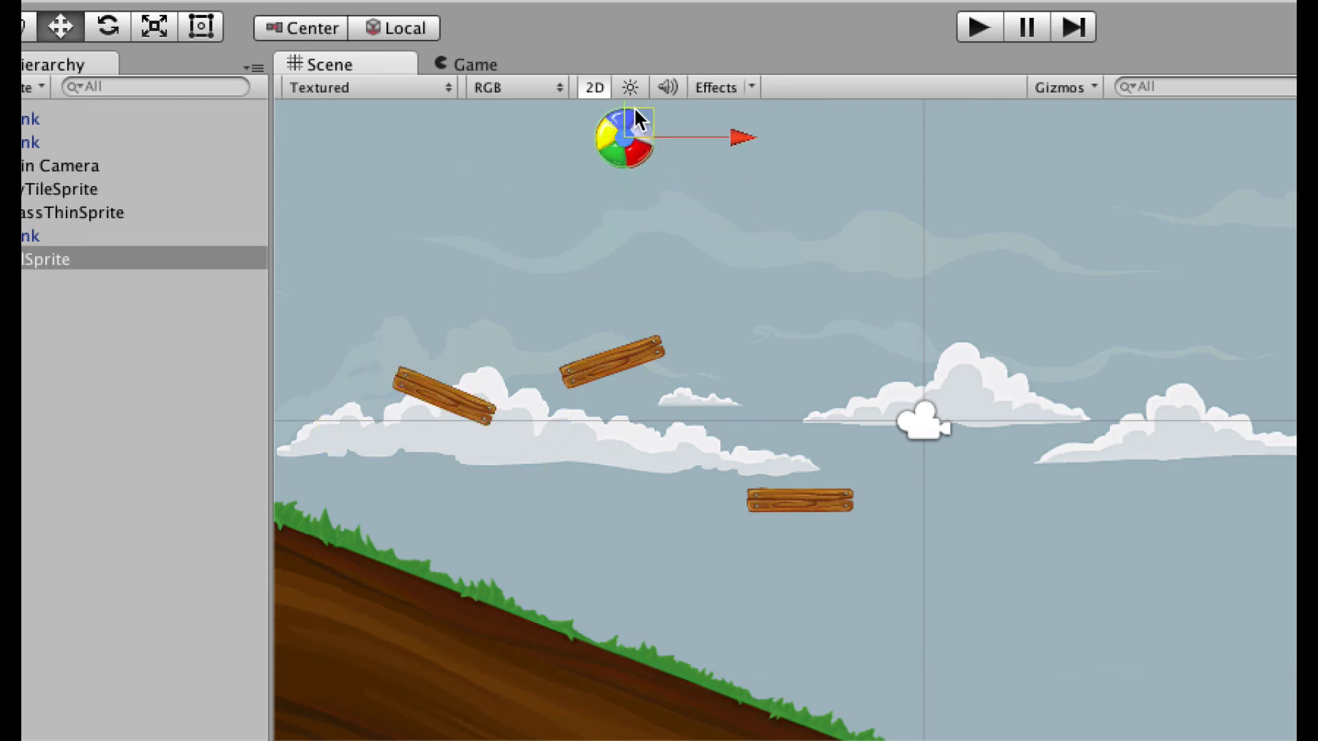
click(977, 28)
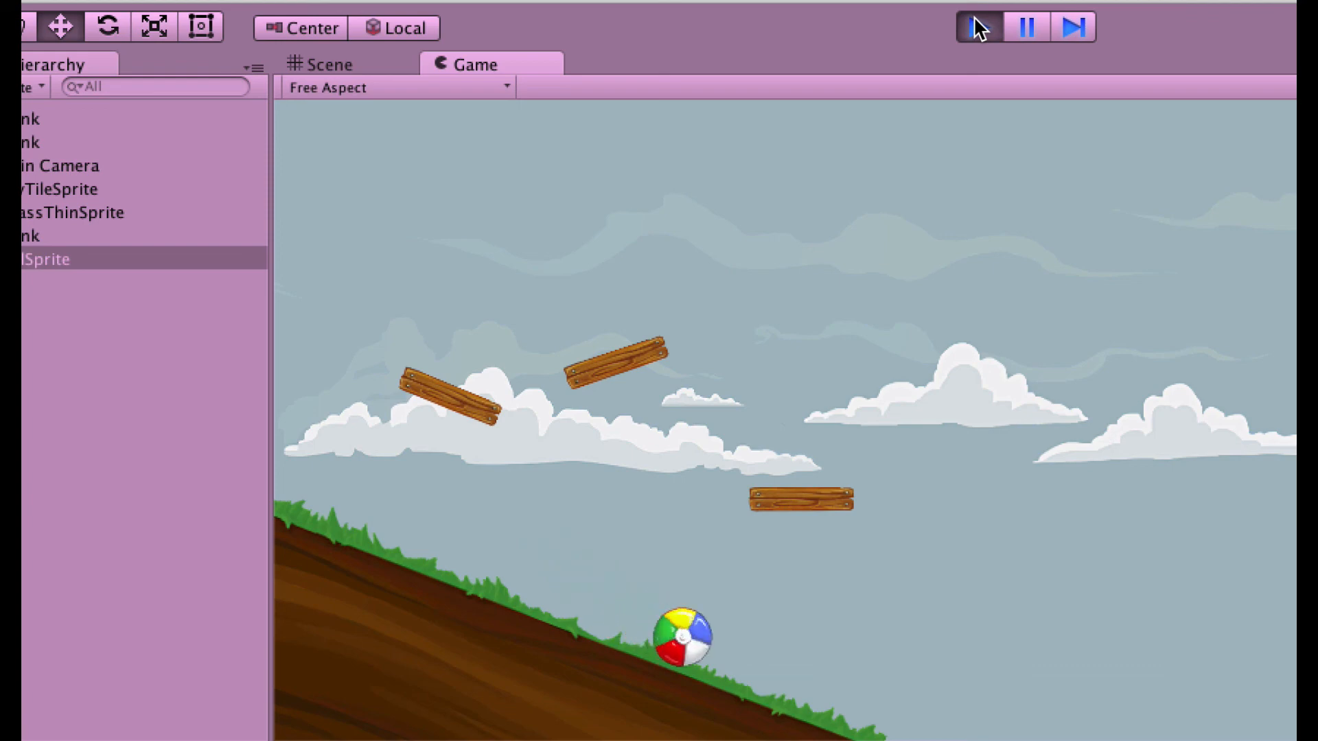
Shift the lower right plank left beneath the tilted boards and run a quick test.
click(978, 28)
click(792, 504)
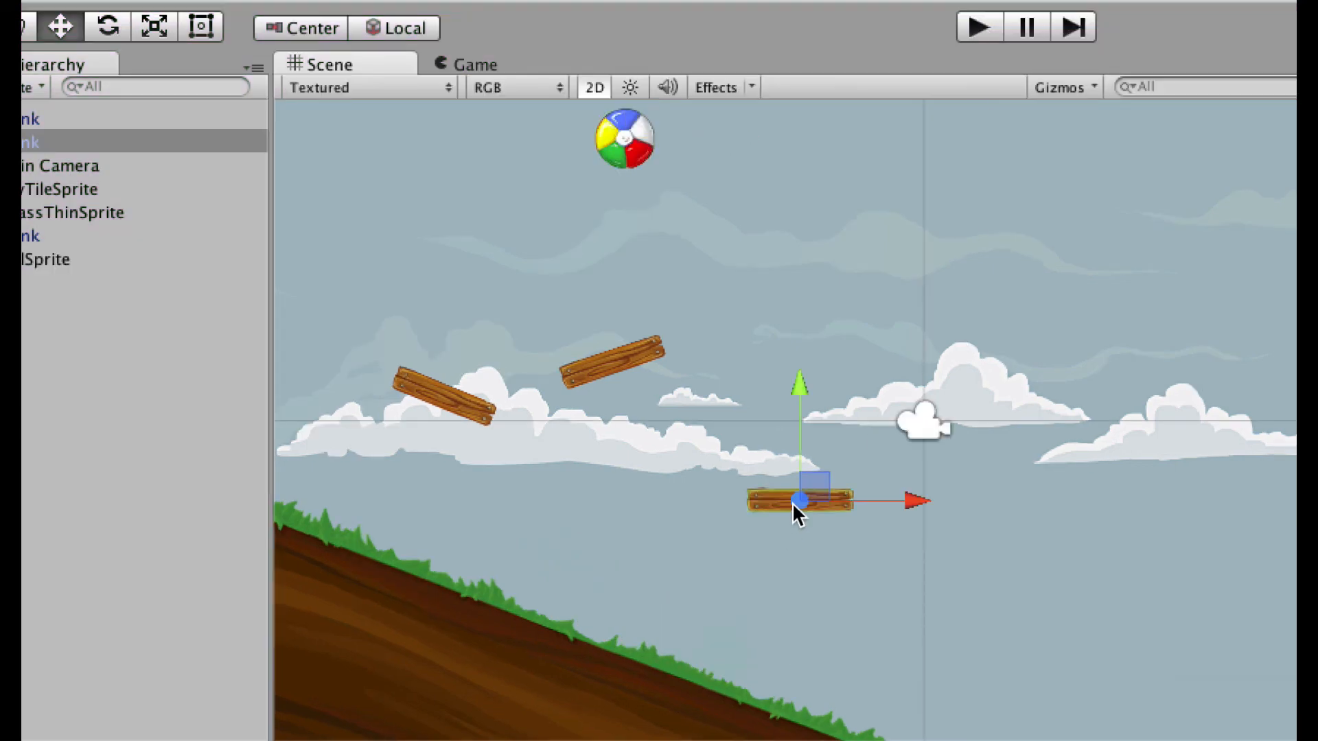
drag(813, 481, 557, 484)
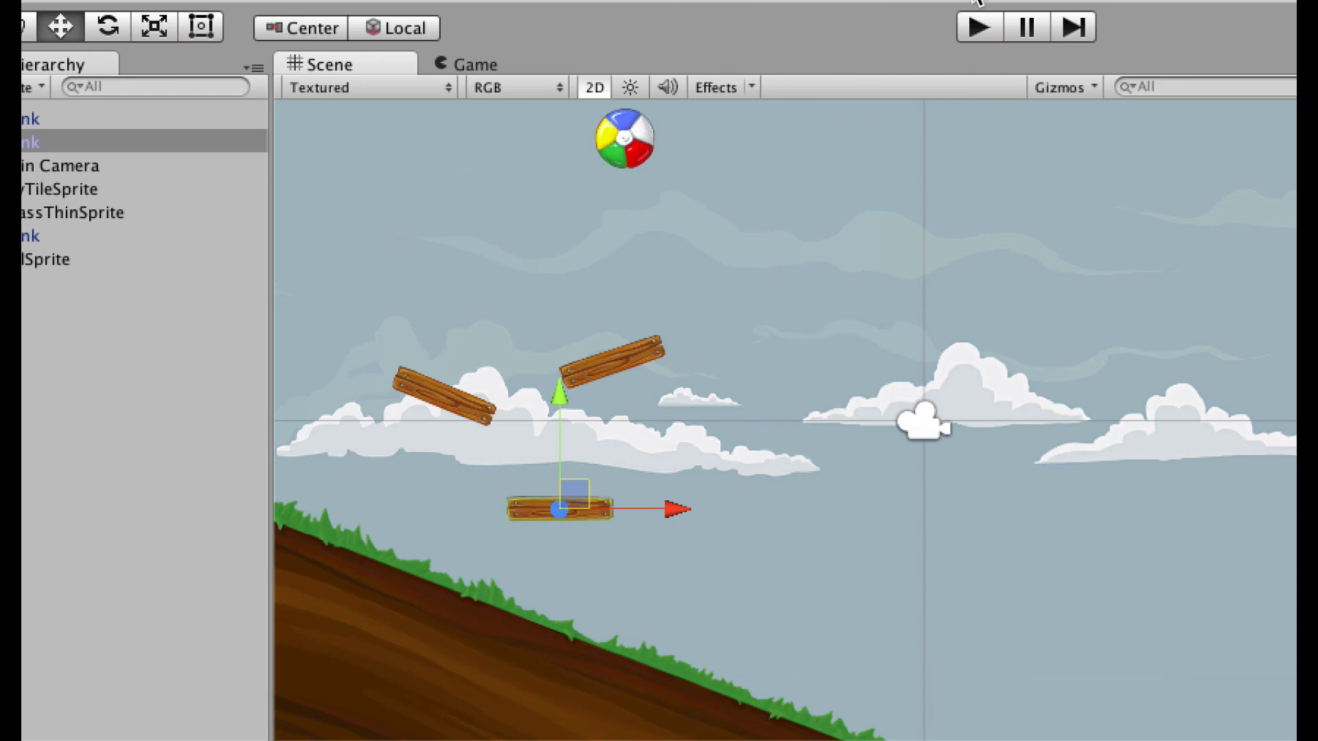
click(977, 27)
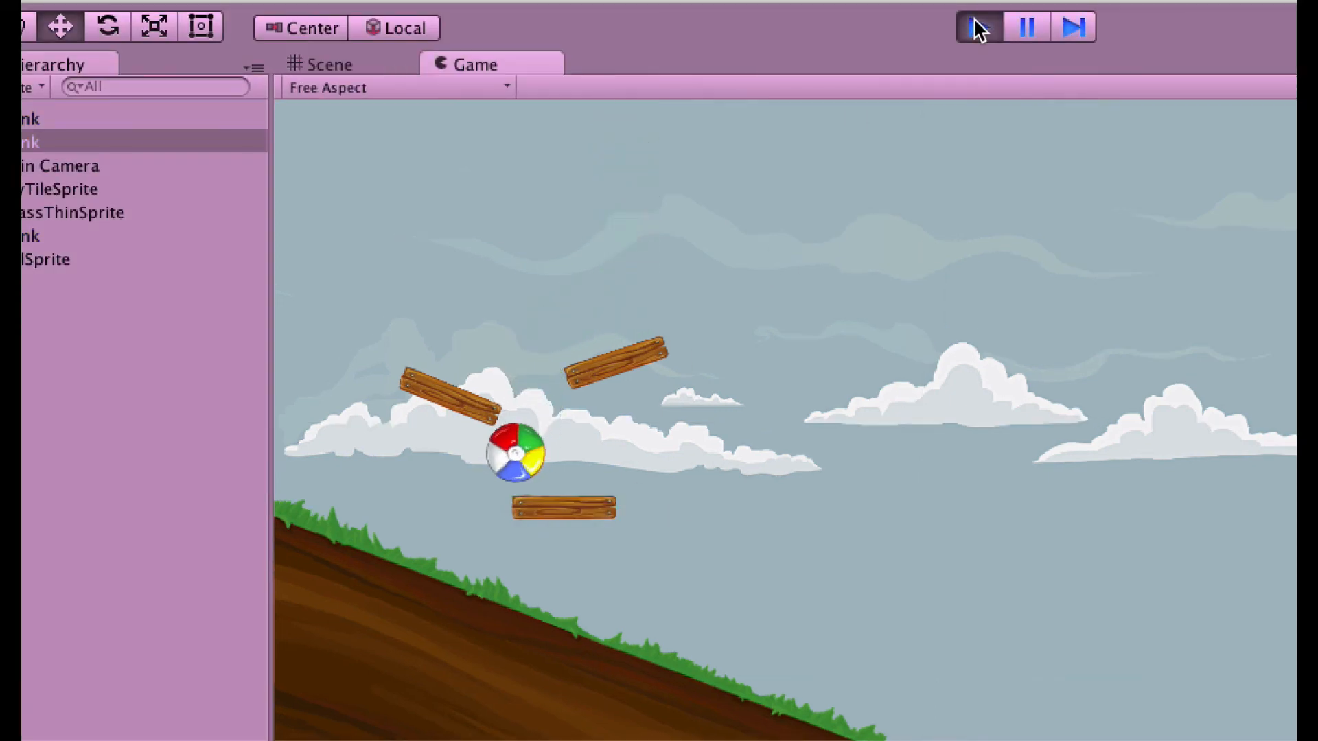
click(978, 27)
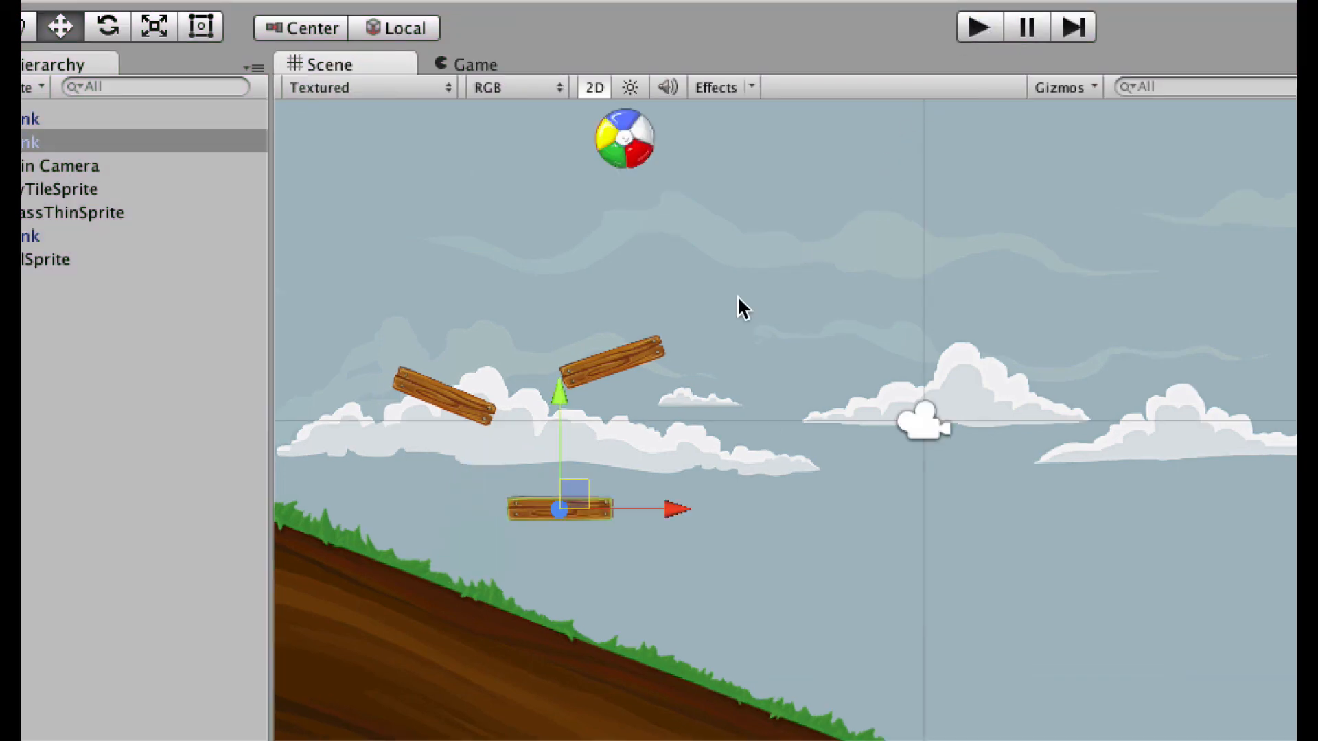
Tilt the lower plank clockwise, add two Plank instances to its right, and play.
key(e)
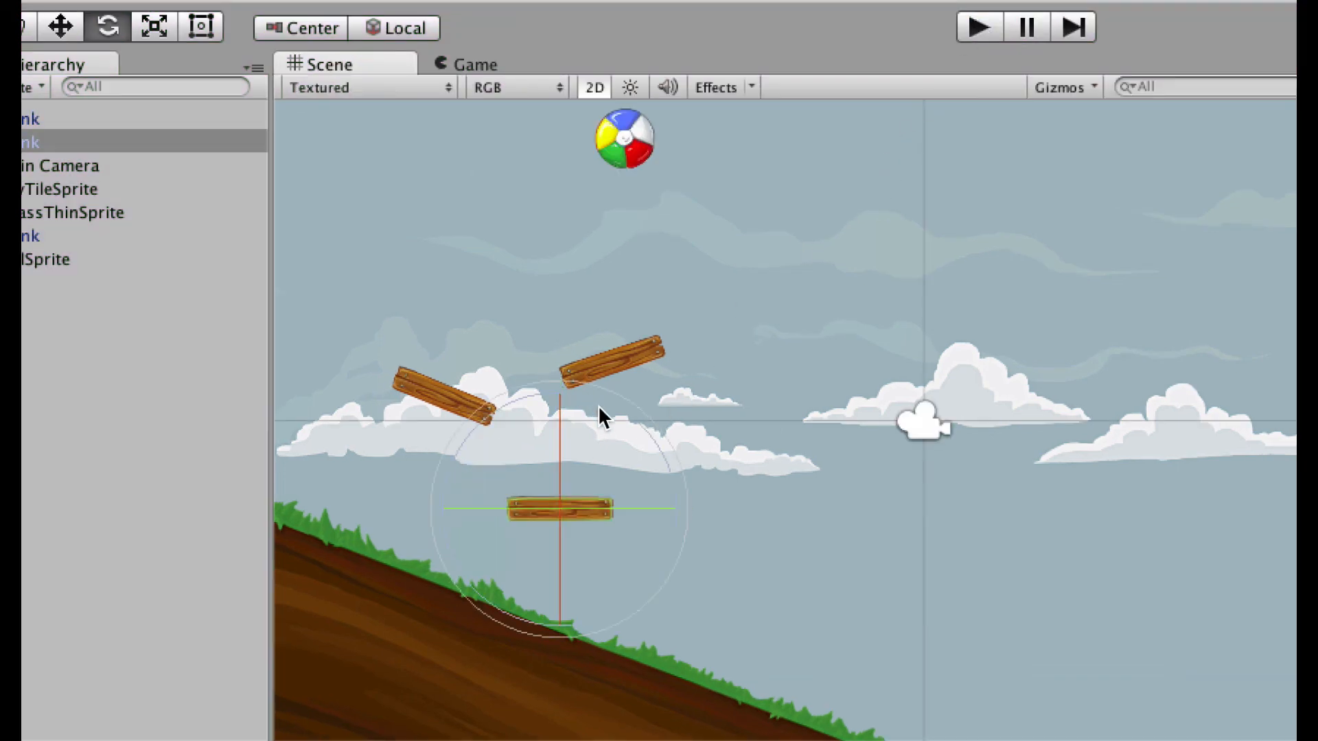
drag(665, 442, 673, 506)
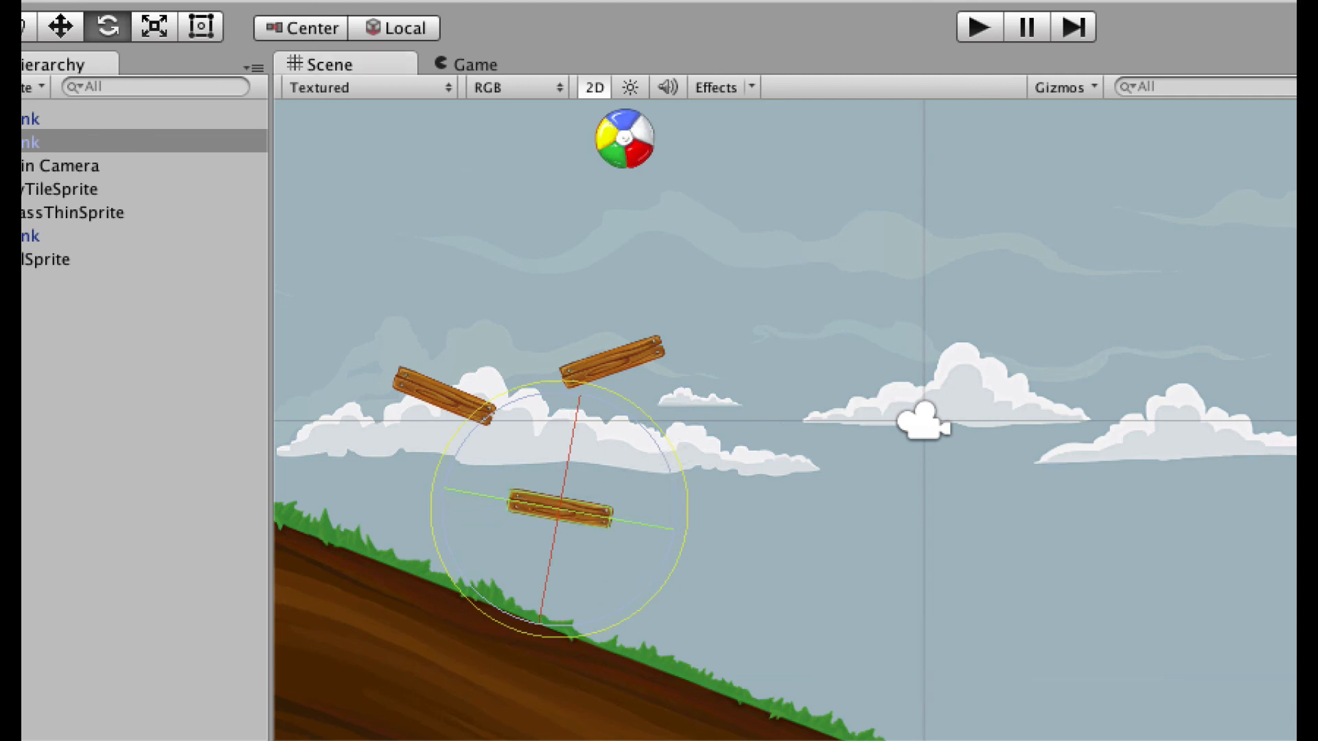
drag(542, 738, 673, 533)
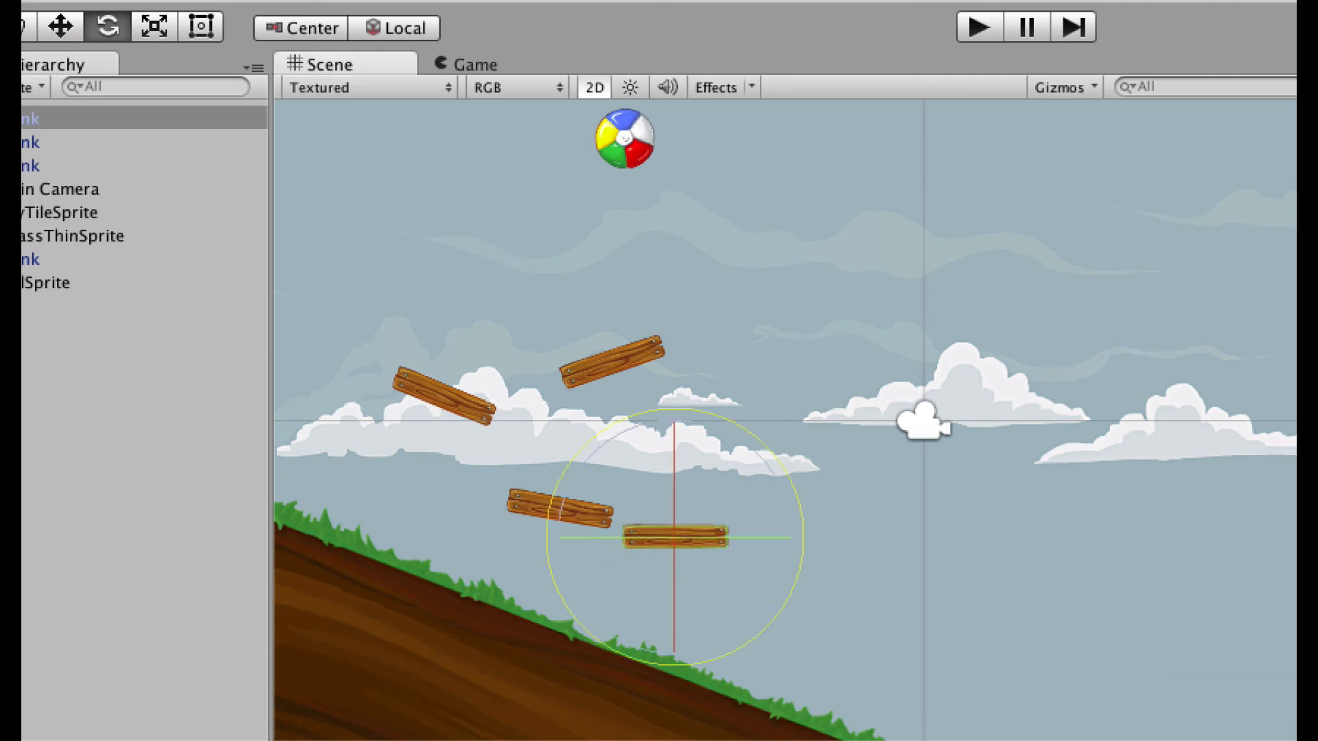
drag(542, 738, 796, 558)
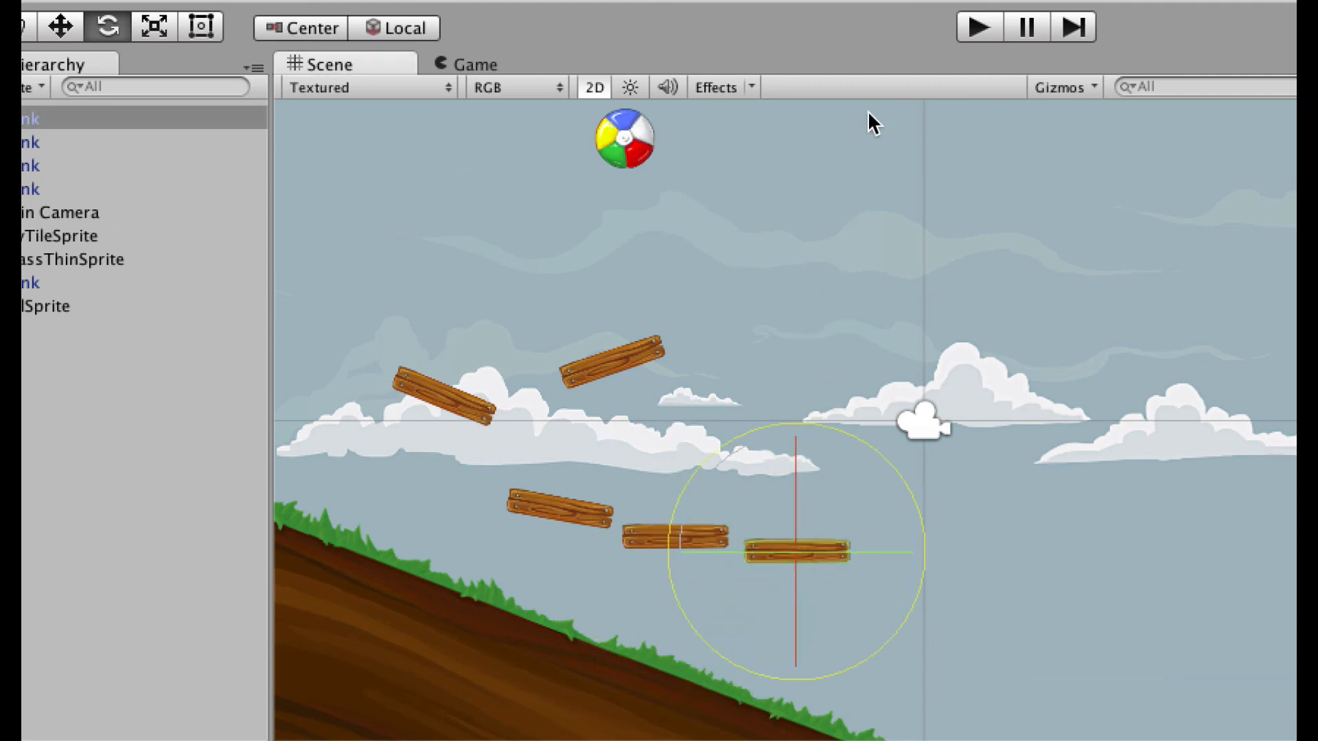
click(976, 27)
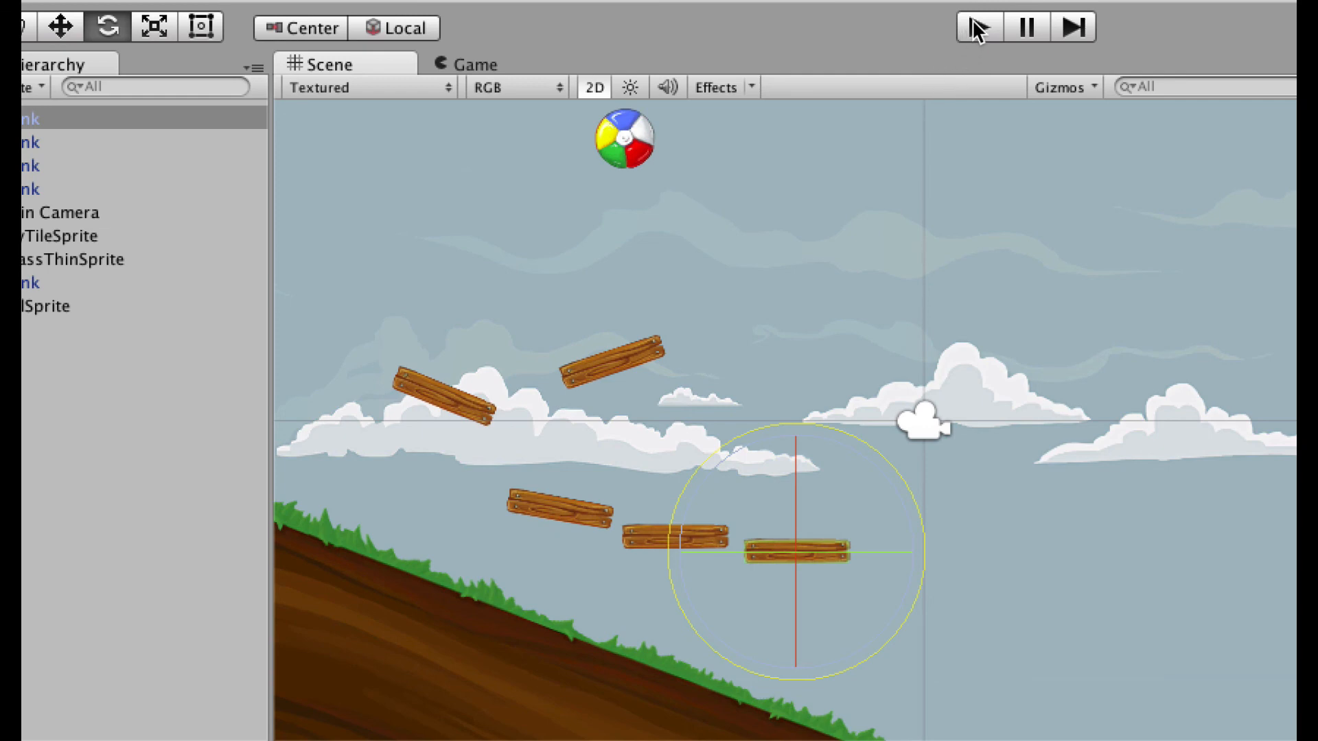